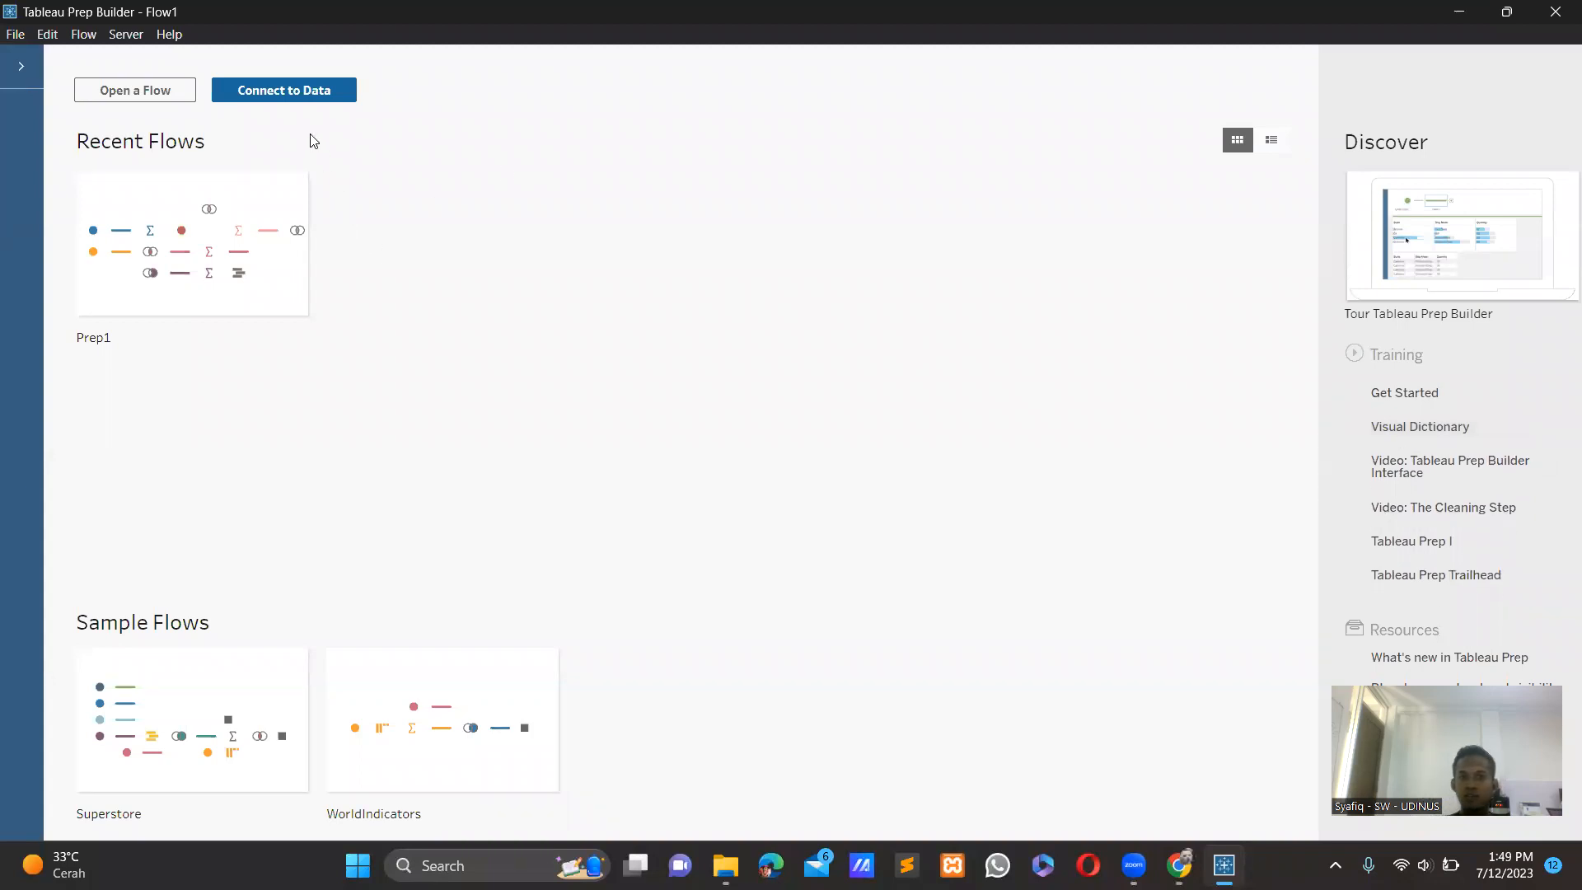
Connect to the text file csat_data as the flow's input.
{"action": "left_click", "coordinate": [302, 87]}
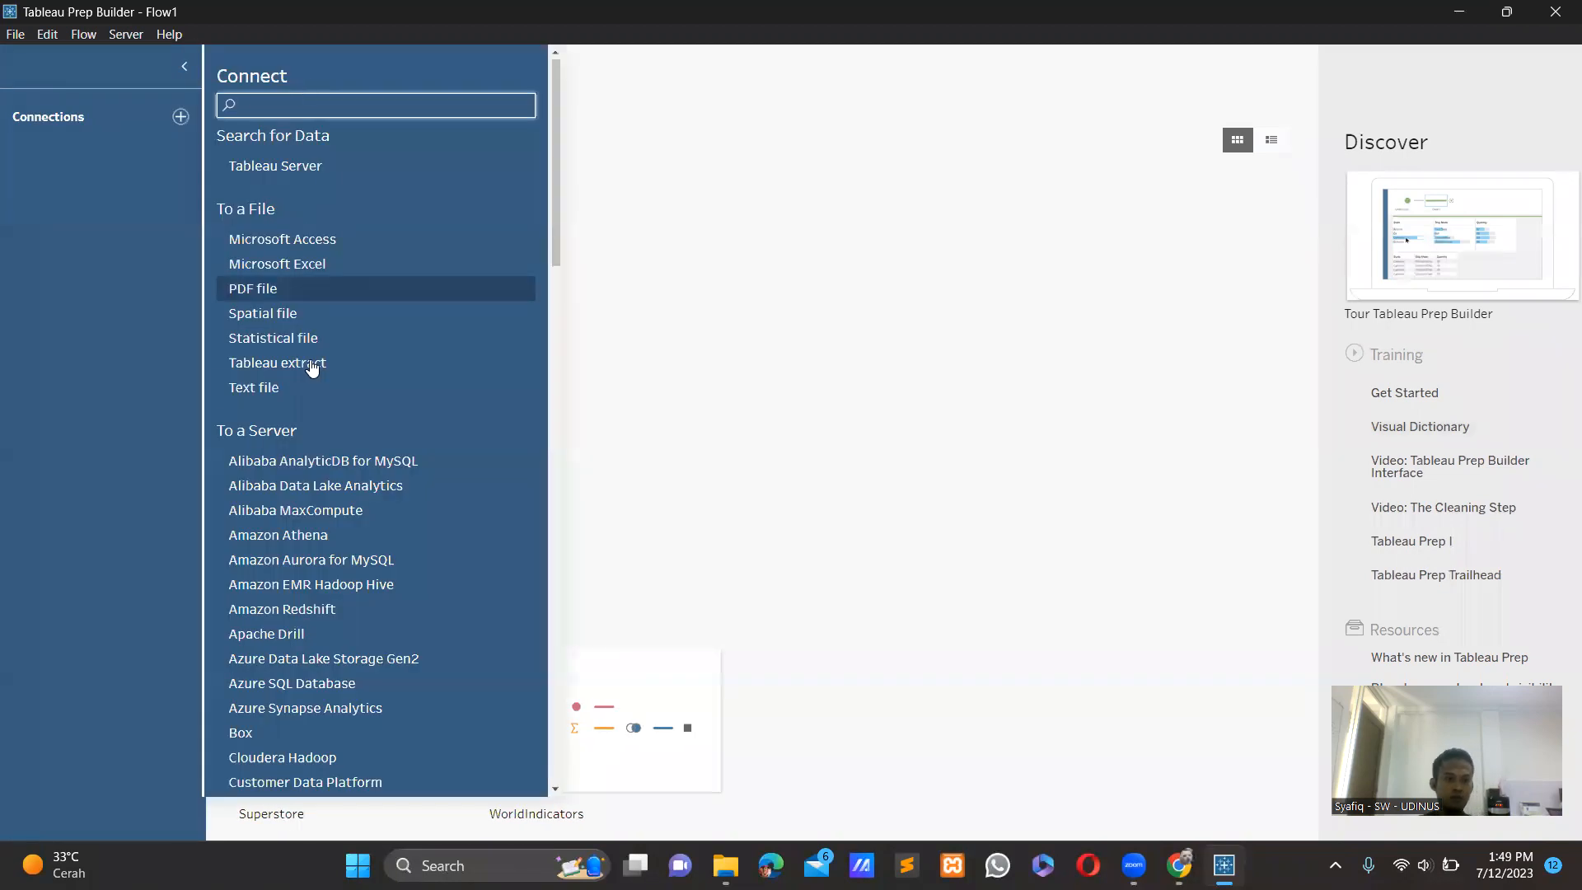
{"action": "left_click", "coordinate": [300, 385]}
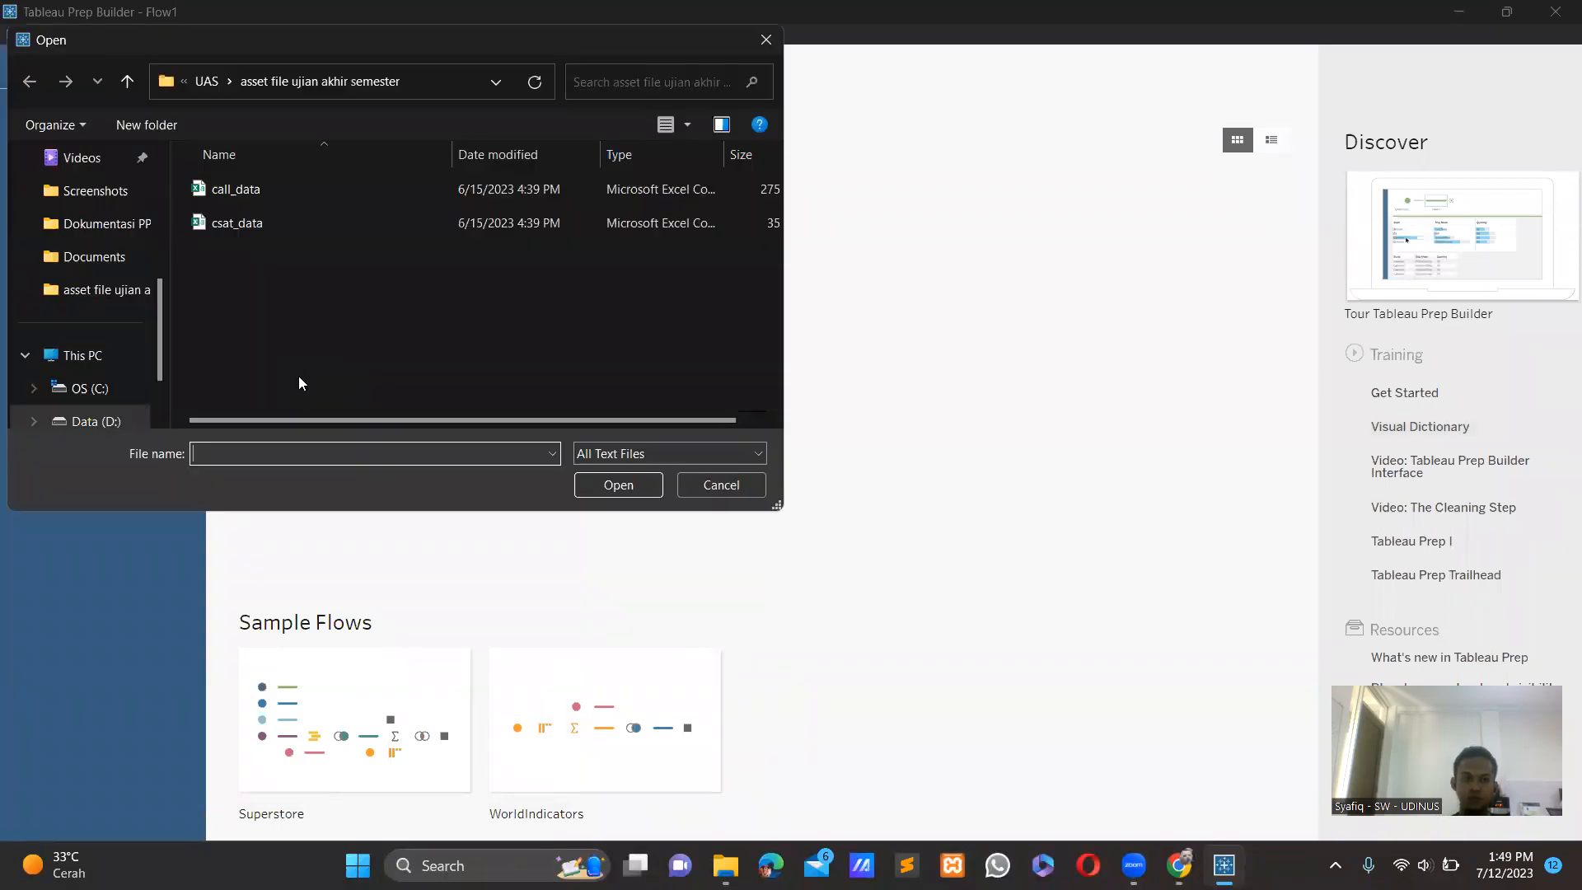
{"action": "left_click", "coordinate": [251, 224]}
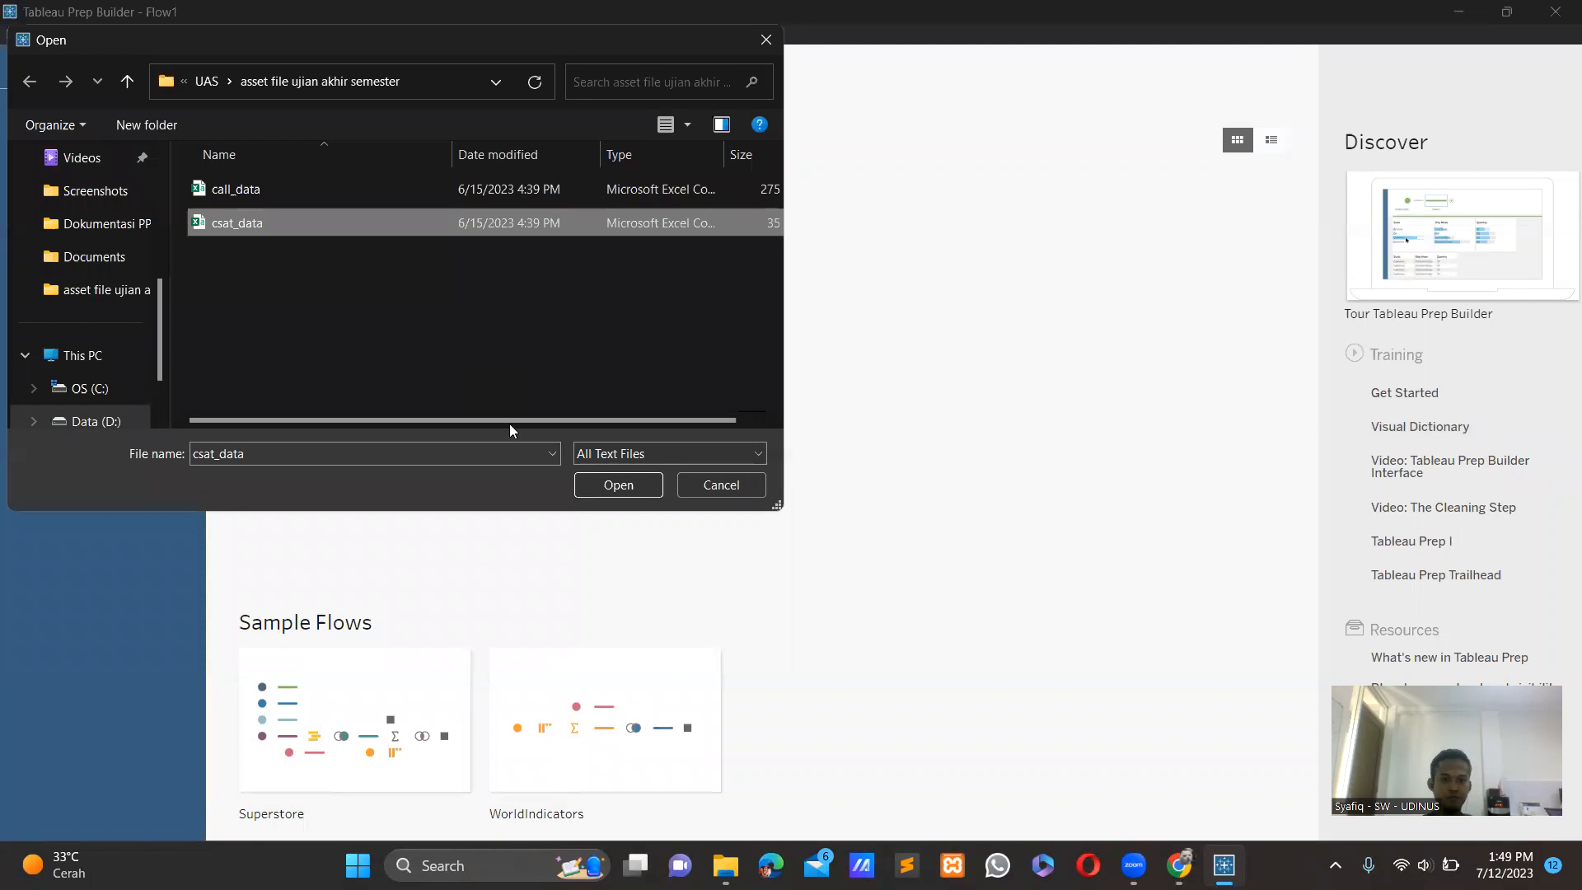
{"action": "left_click", "coordinate": [617, 486]}
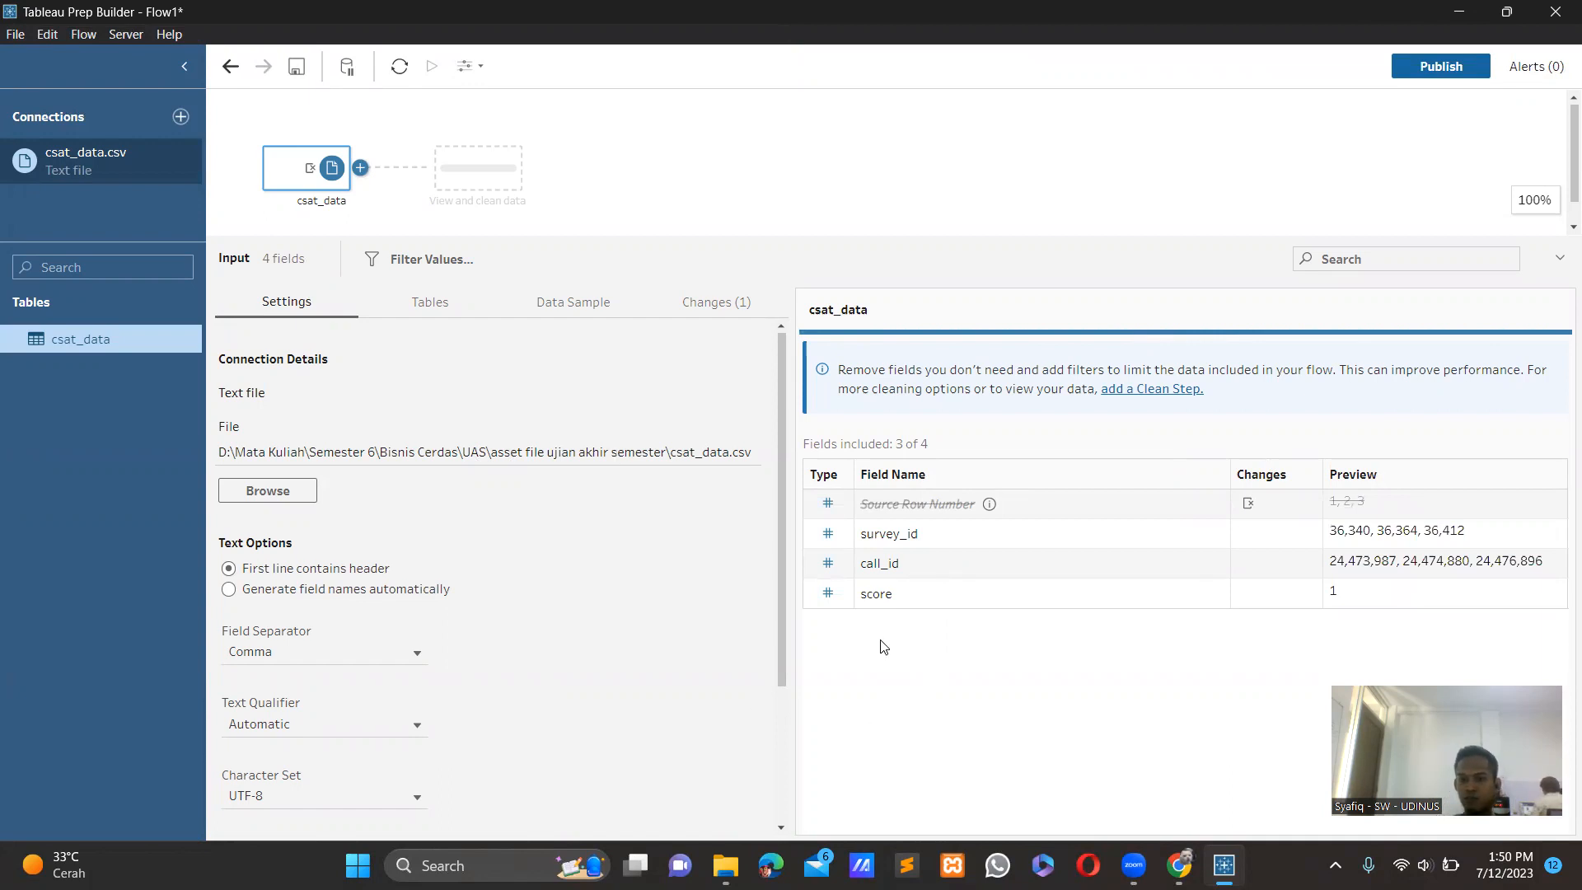
Change the data type of the survey_id and call_id fields in csat_data to String.
{"action": "left_click", "coordinate": [829, 535]}
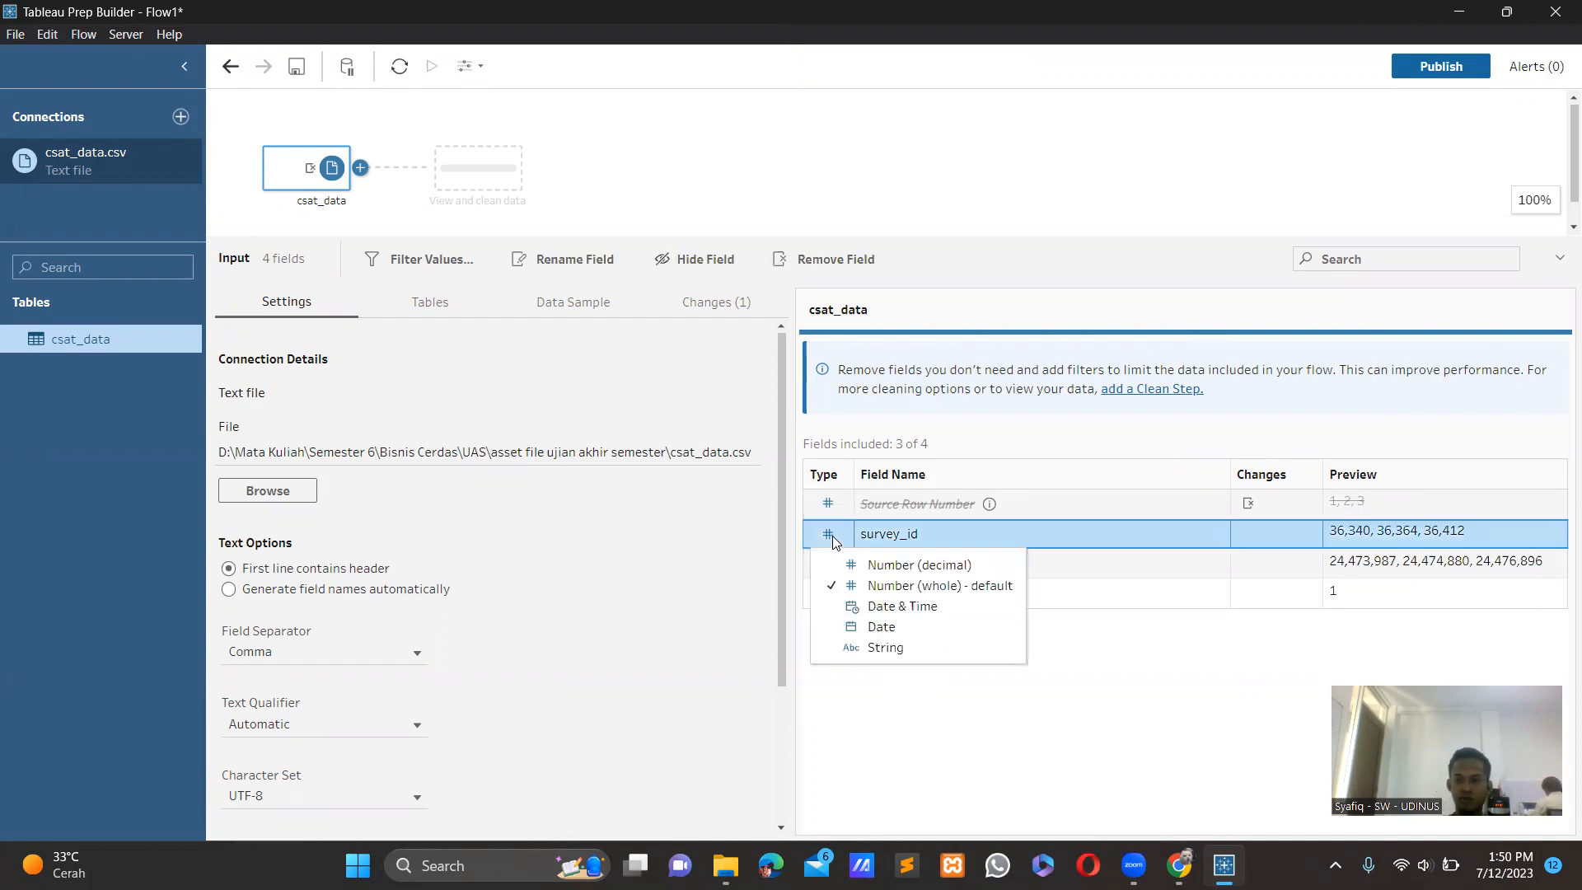
{"action": "left_click", "coordinate": [875, 648]}
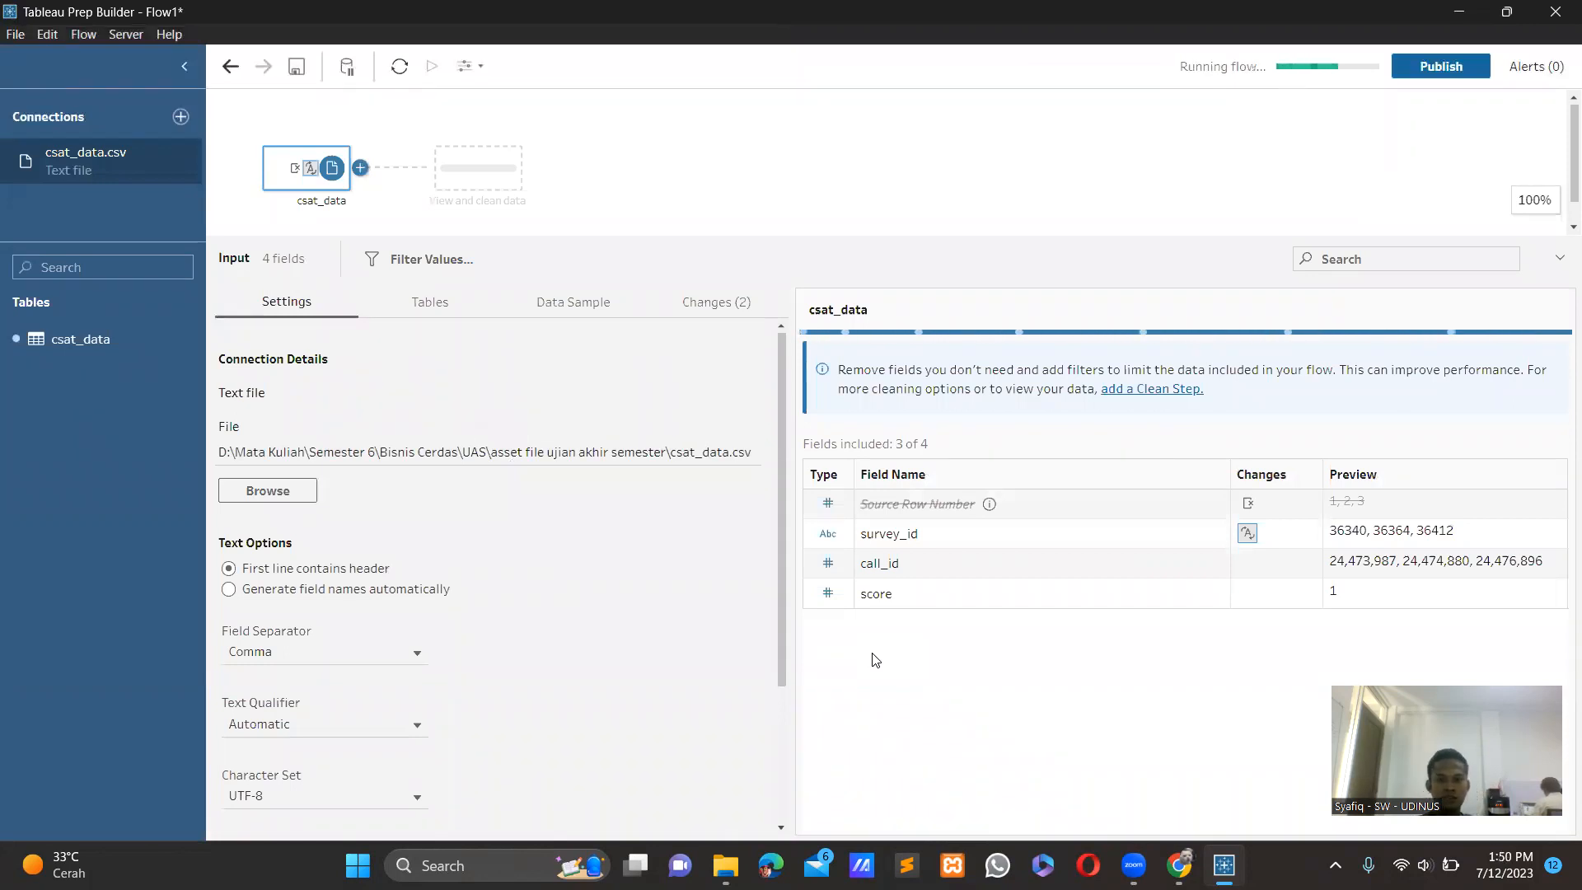
{"action": "left_click", "coordinate": [828, 564]}
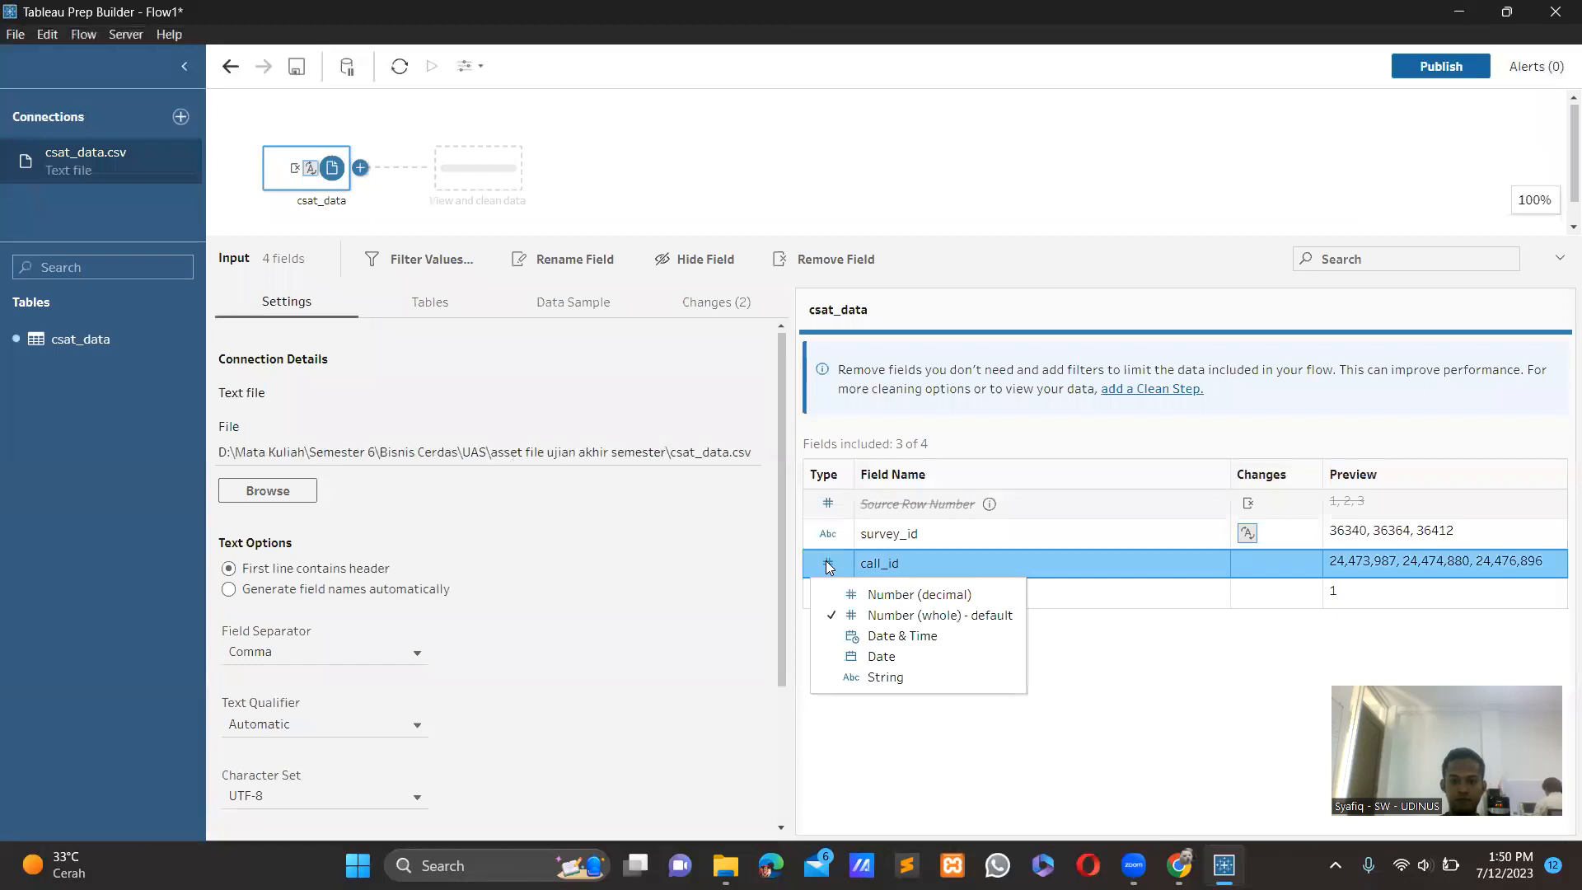
{"action": "left_click", "coordinate": [854, 678]}
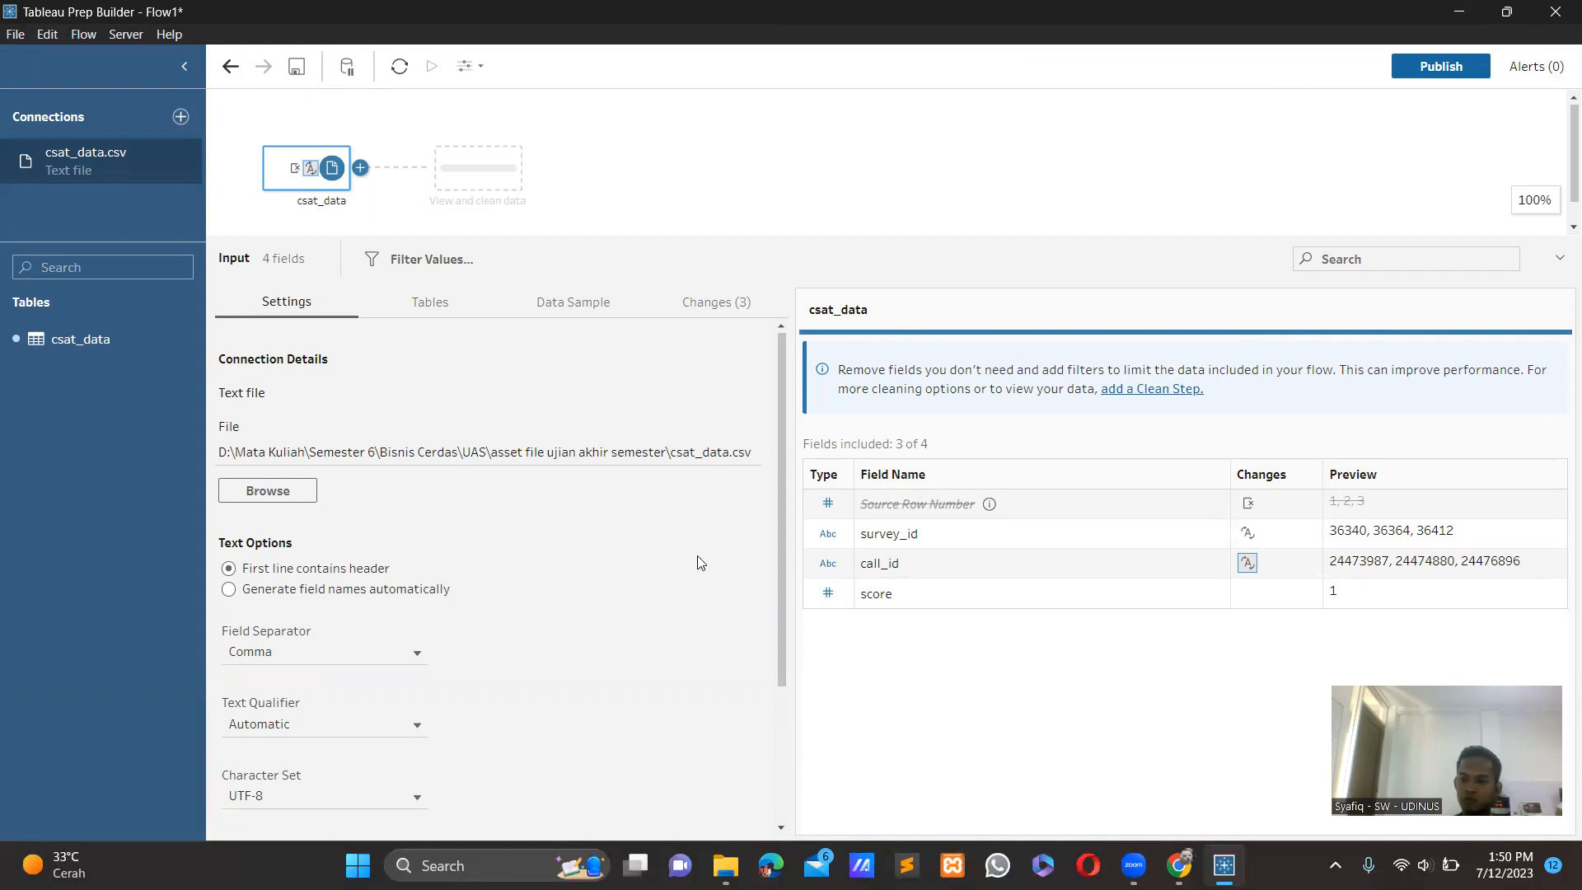
Add a clean step after the csat_data input, followed by an aggregate step.
{"action": "left_click", "coordinate": [357, 170]}
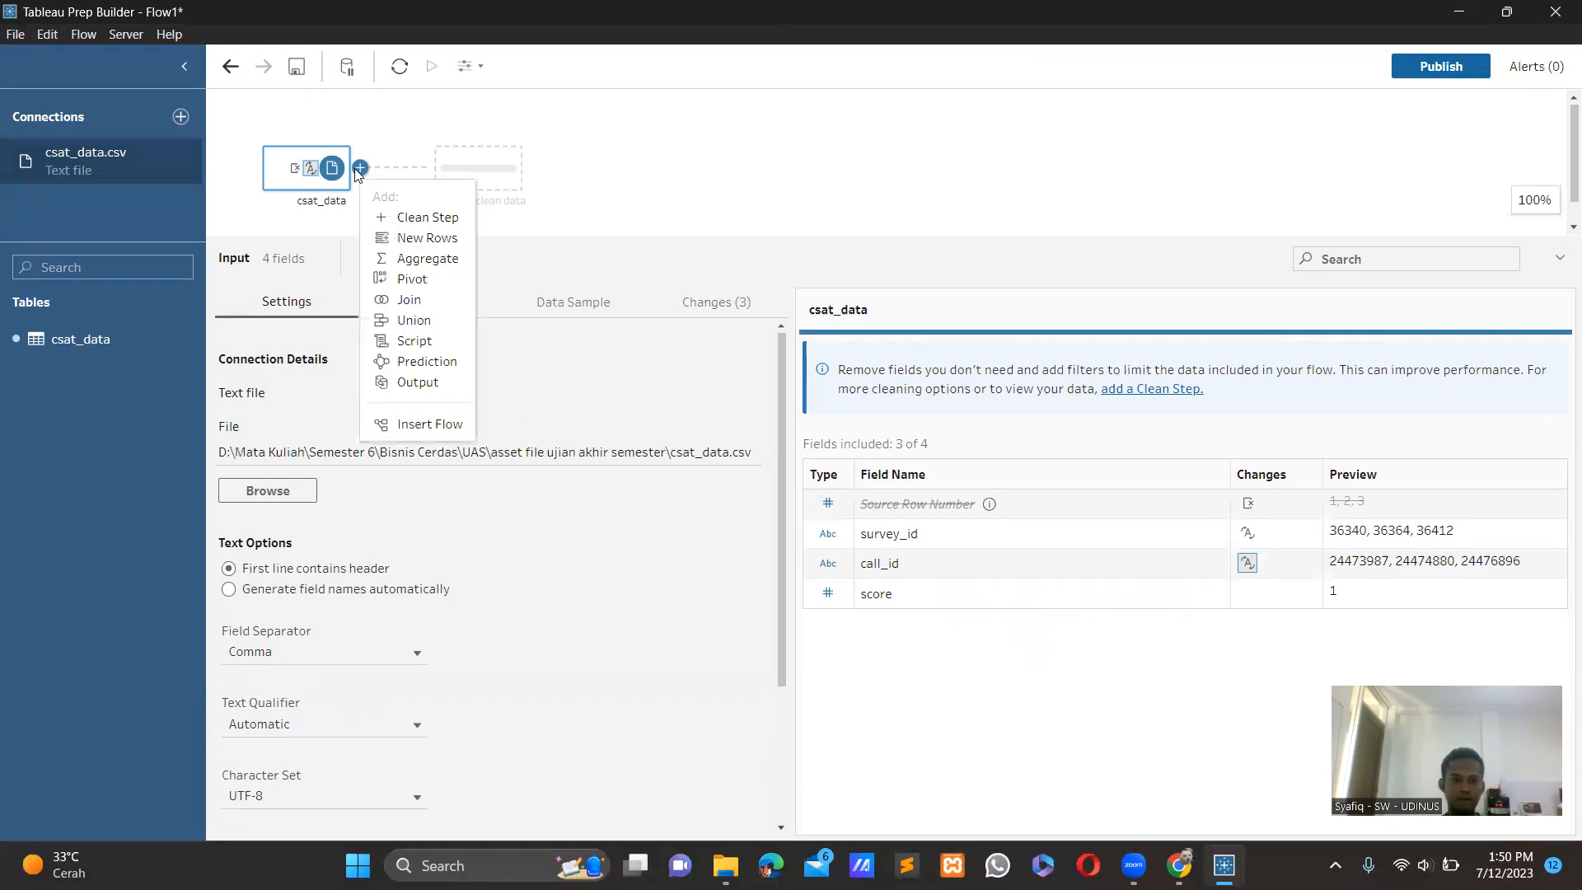
{"action": "left_click", "coordinate": [414, 217]}
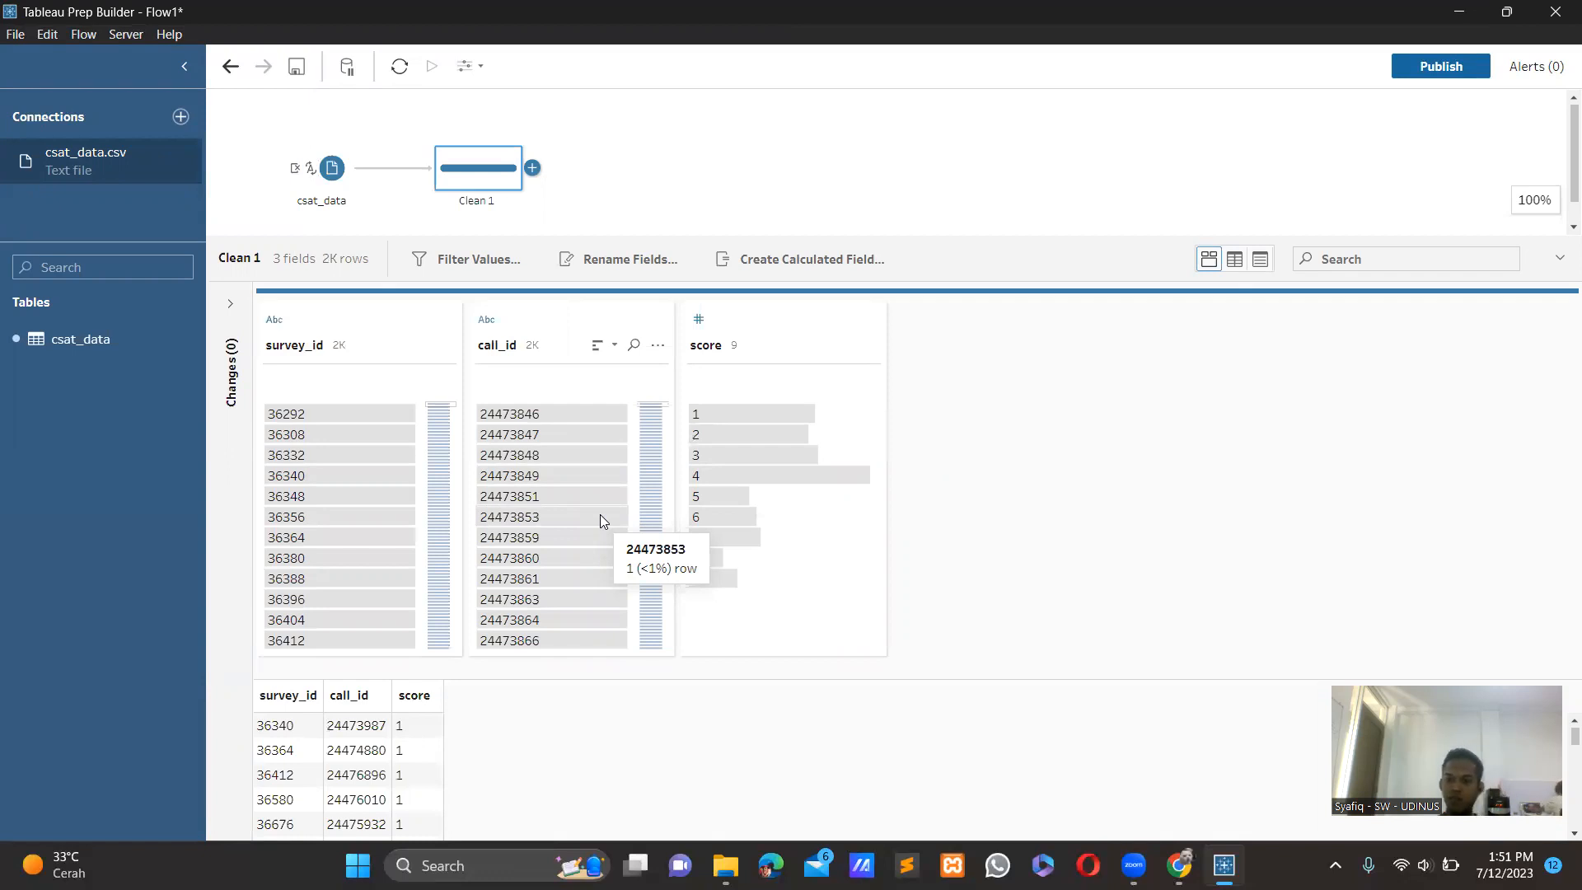
{"action": "left_click", "coordinate": [536, 170]}
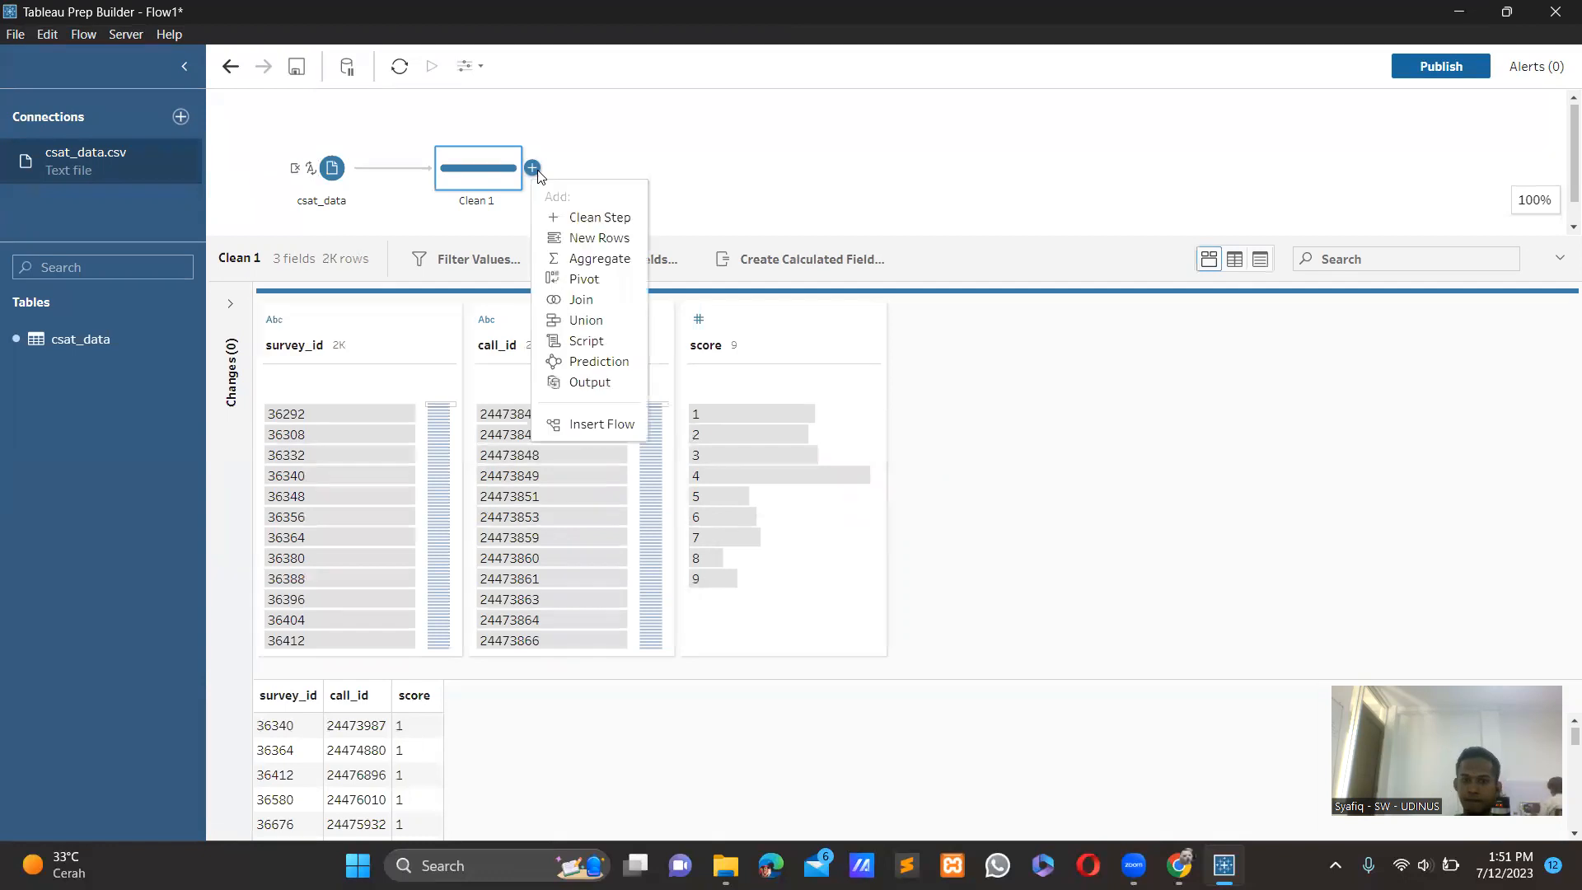
{"action": "left_click", "coordinate": [581, 257]}
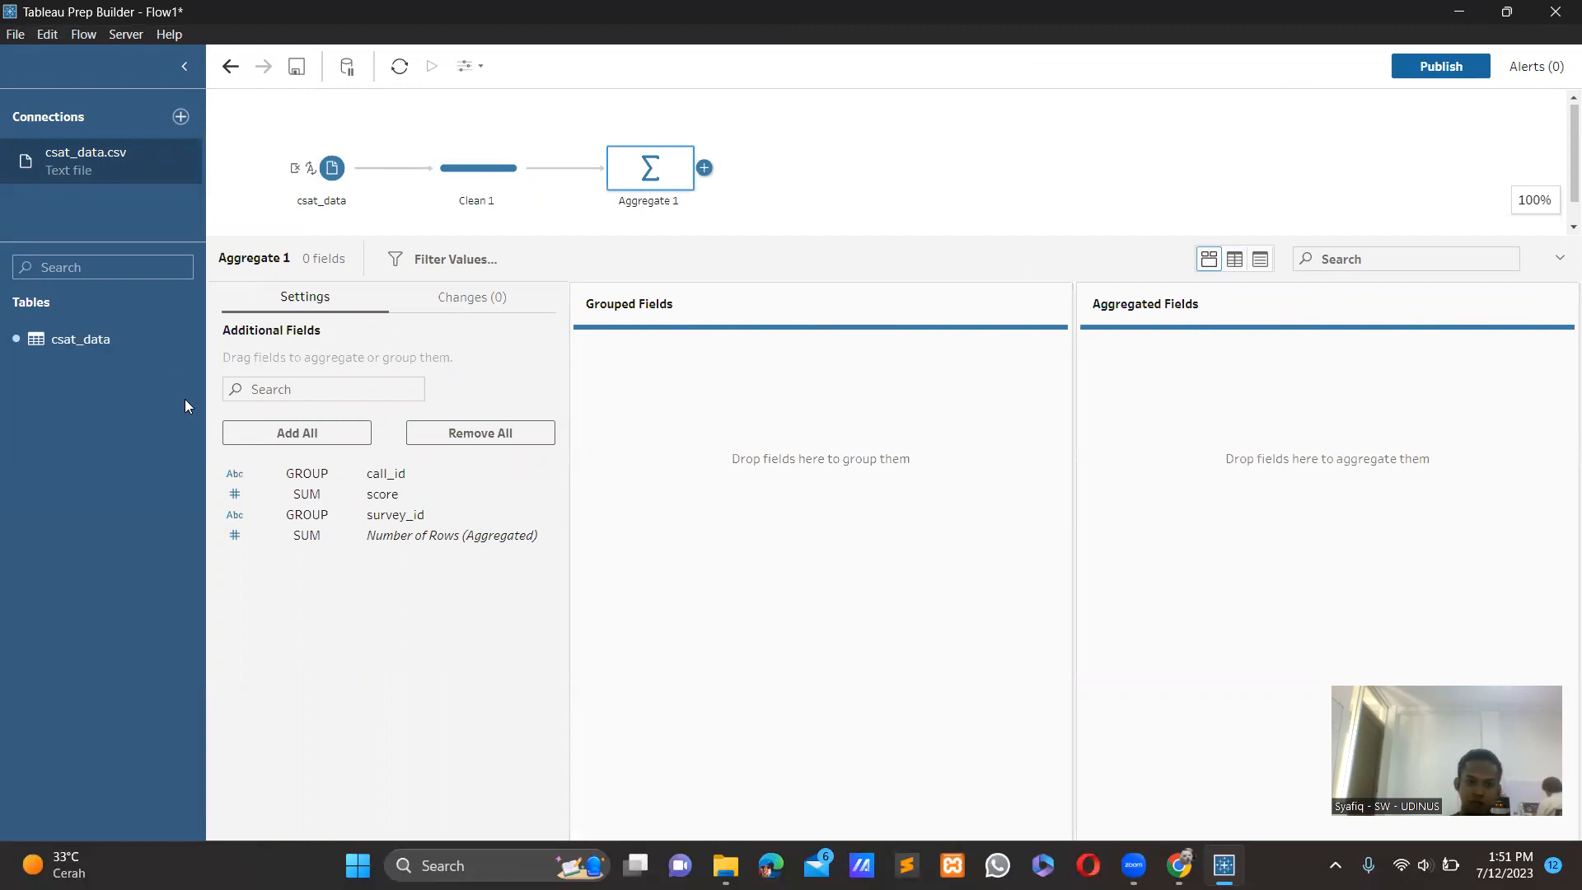
Add the score field to the aggregated fields and set its aggregation to Average.
{"action": "left_click_drag", "start_coordinate": [383, 499], "coordinate": [1154, 483]}
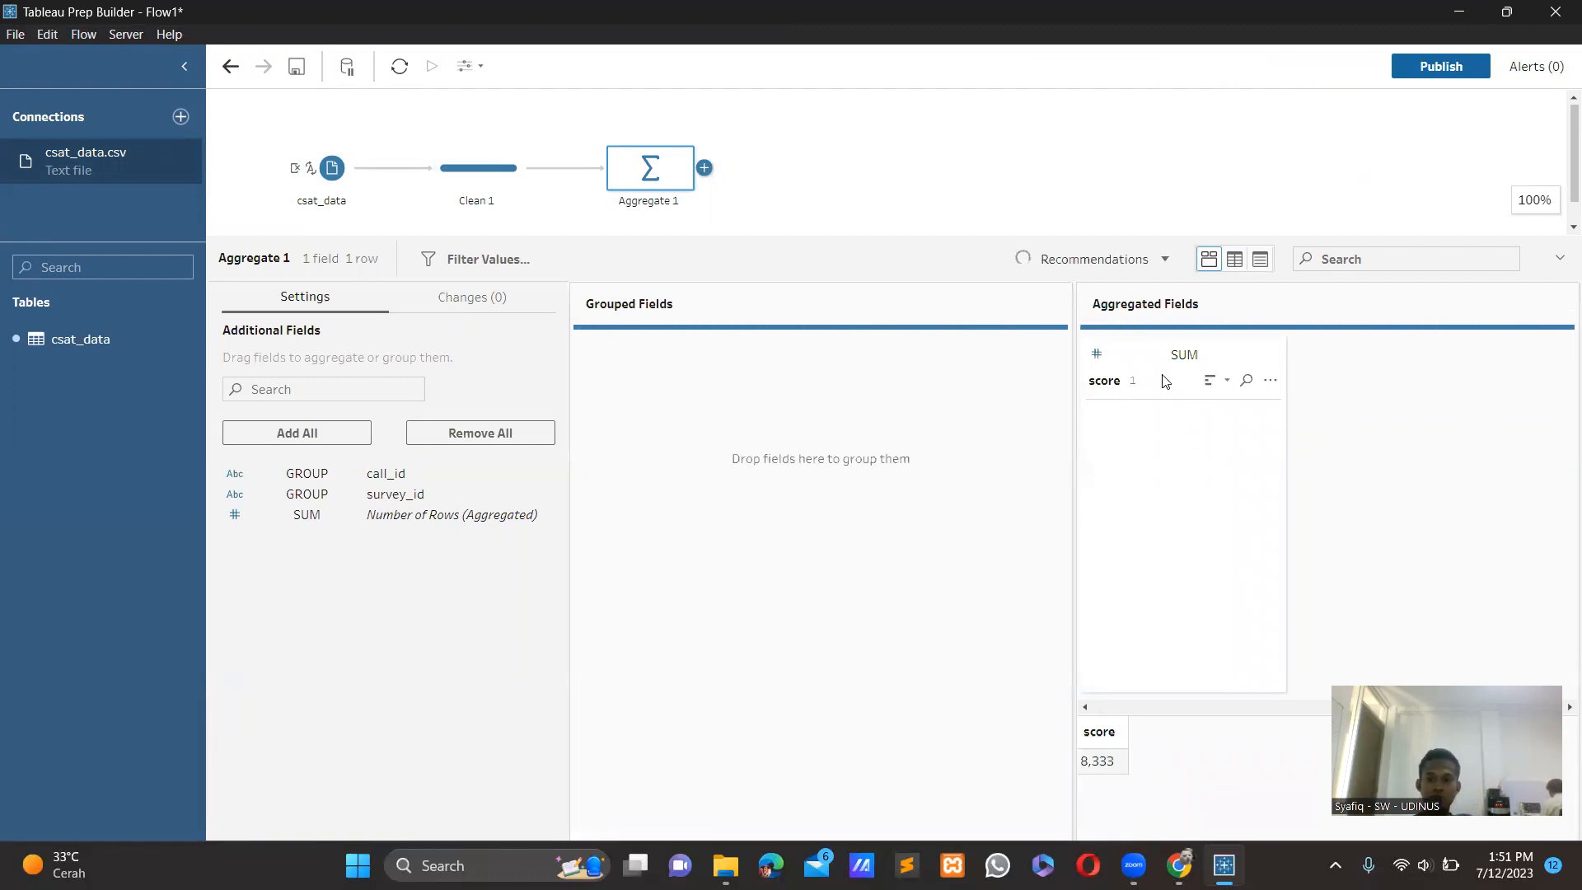
{"action": "left_click", "coordinate": [1187, 356]}
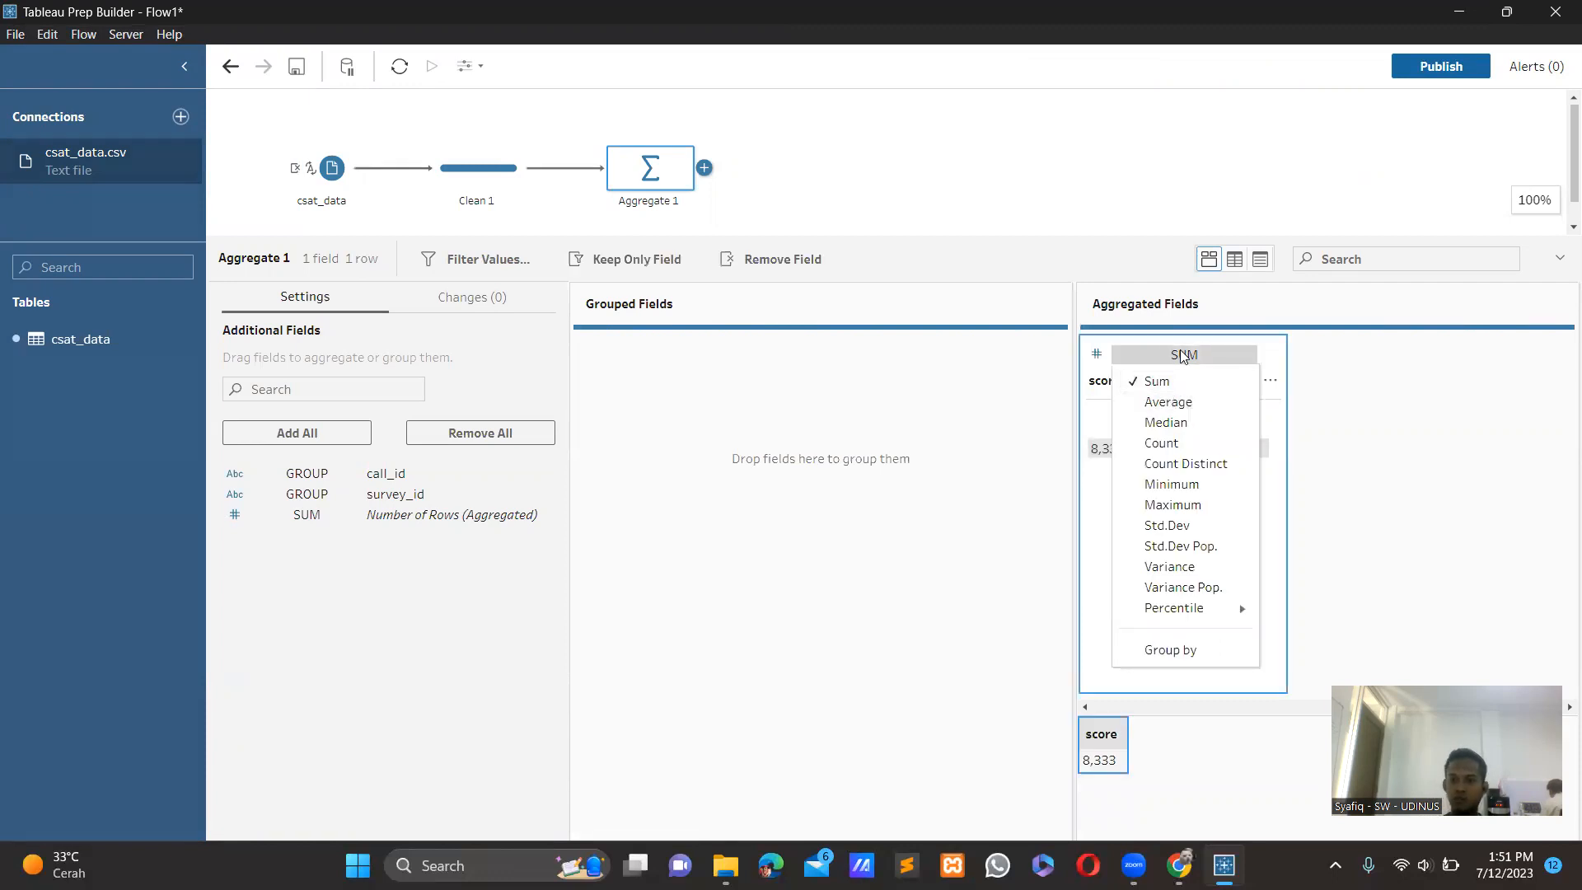
{"action": "left_click", "coordinate": [1165, 401]}
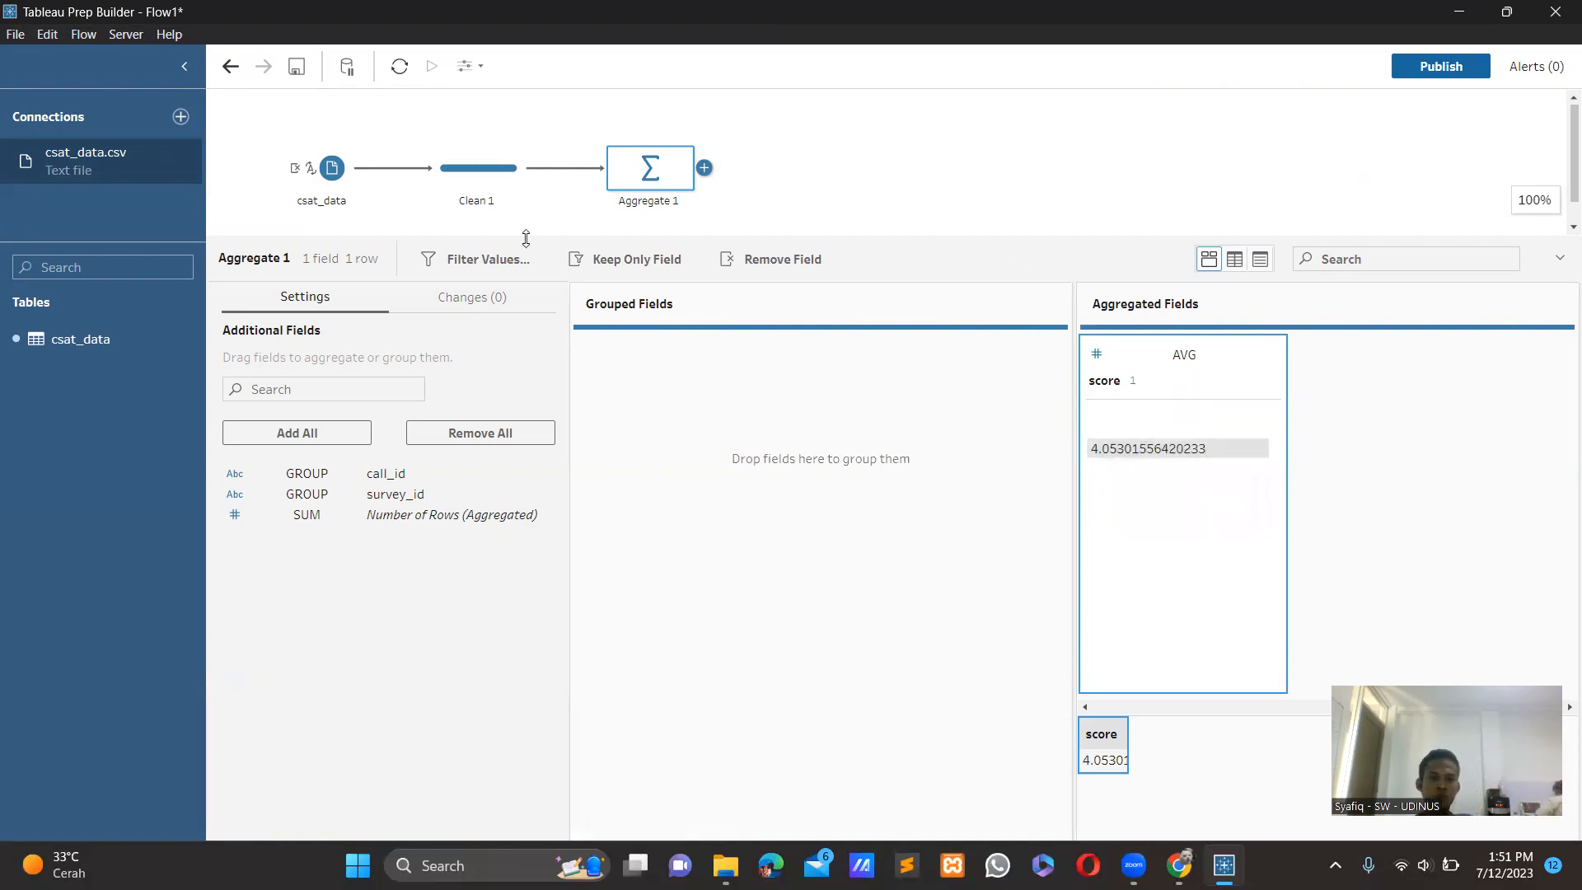
Filter the score field in the Clean 1 step to keep only the values 1, 2, 3 and 4.
{"action": "left_click", "coordinate": [456, 170]}
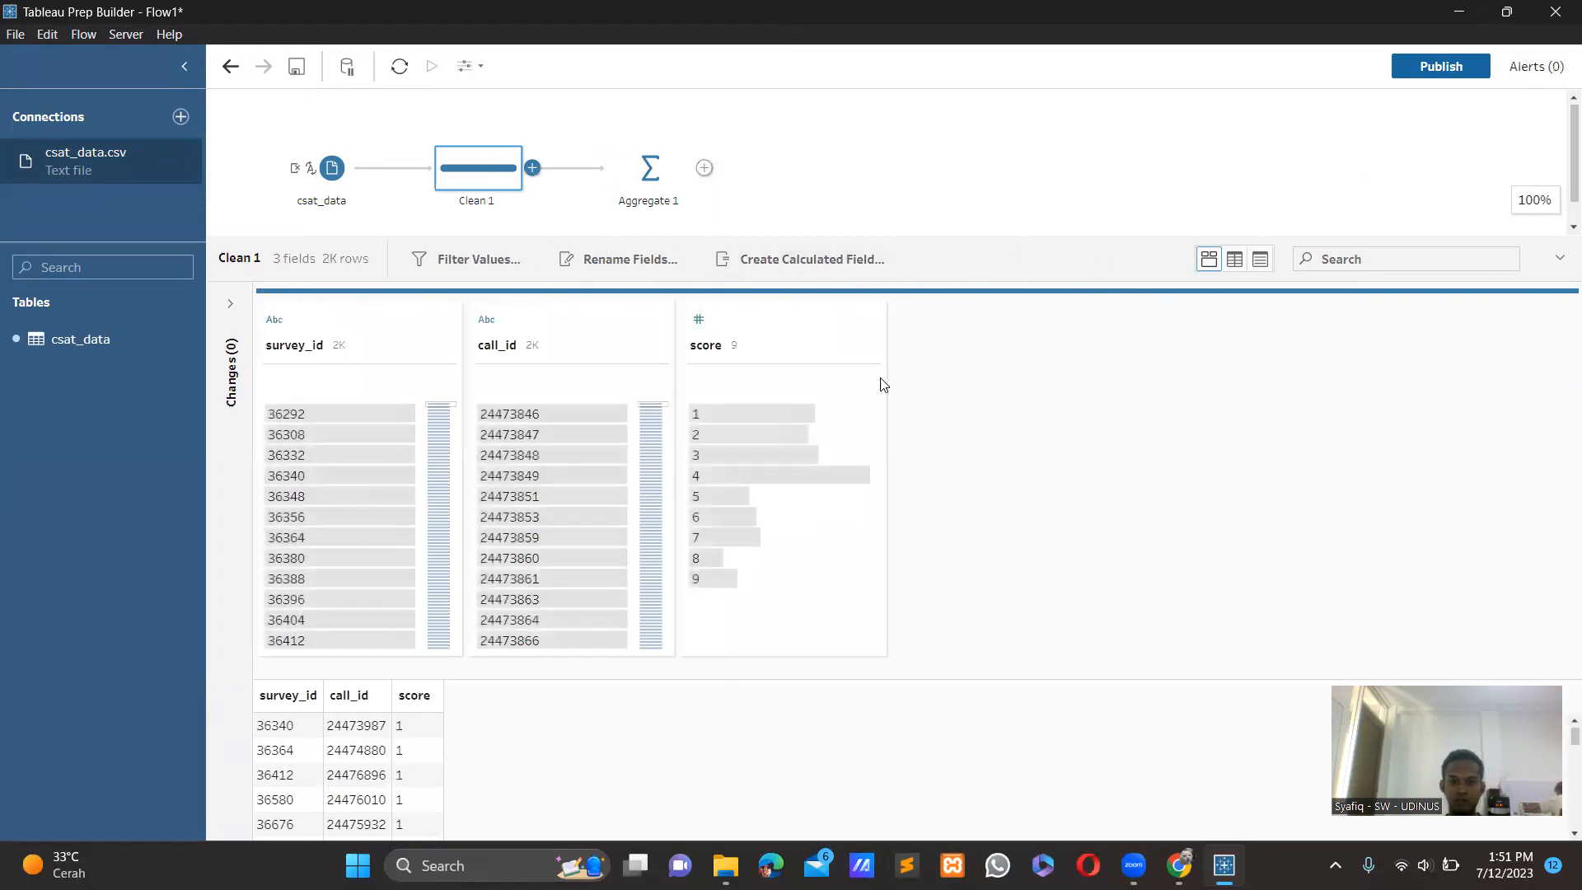
{"action": "mouse_move", "coordinate": [762, 418]}
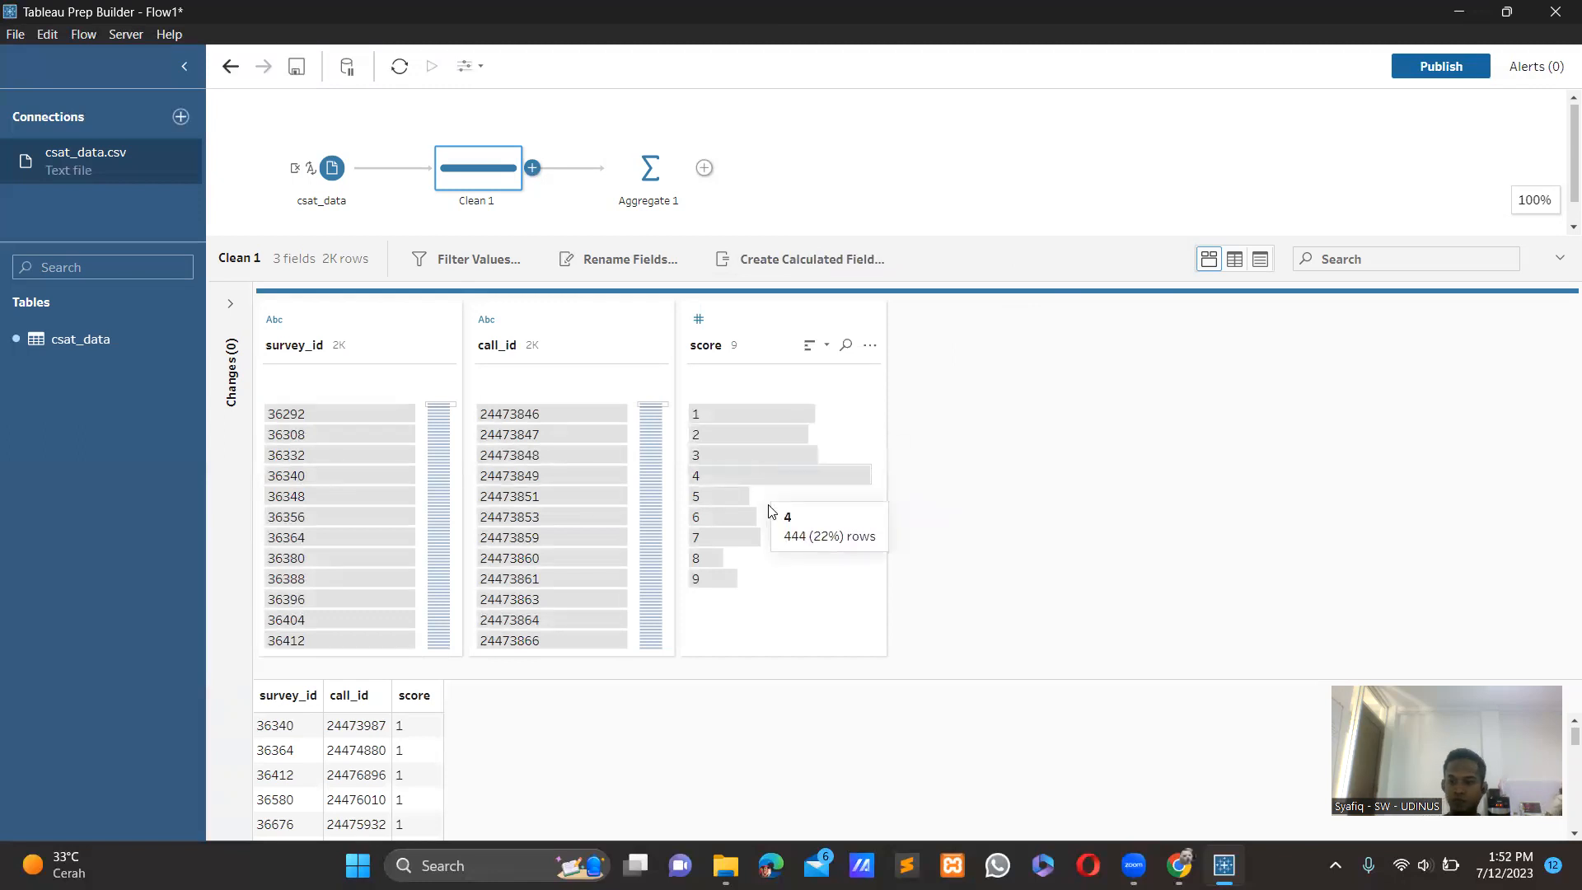
{"action": "left_click", "coordinate": [773, 415]}
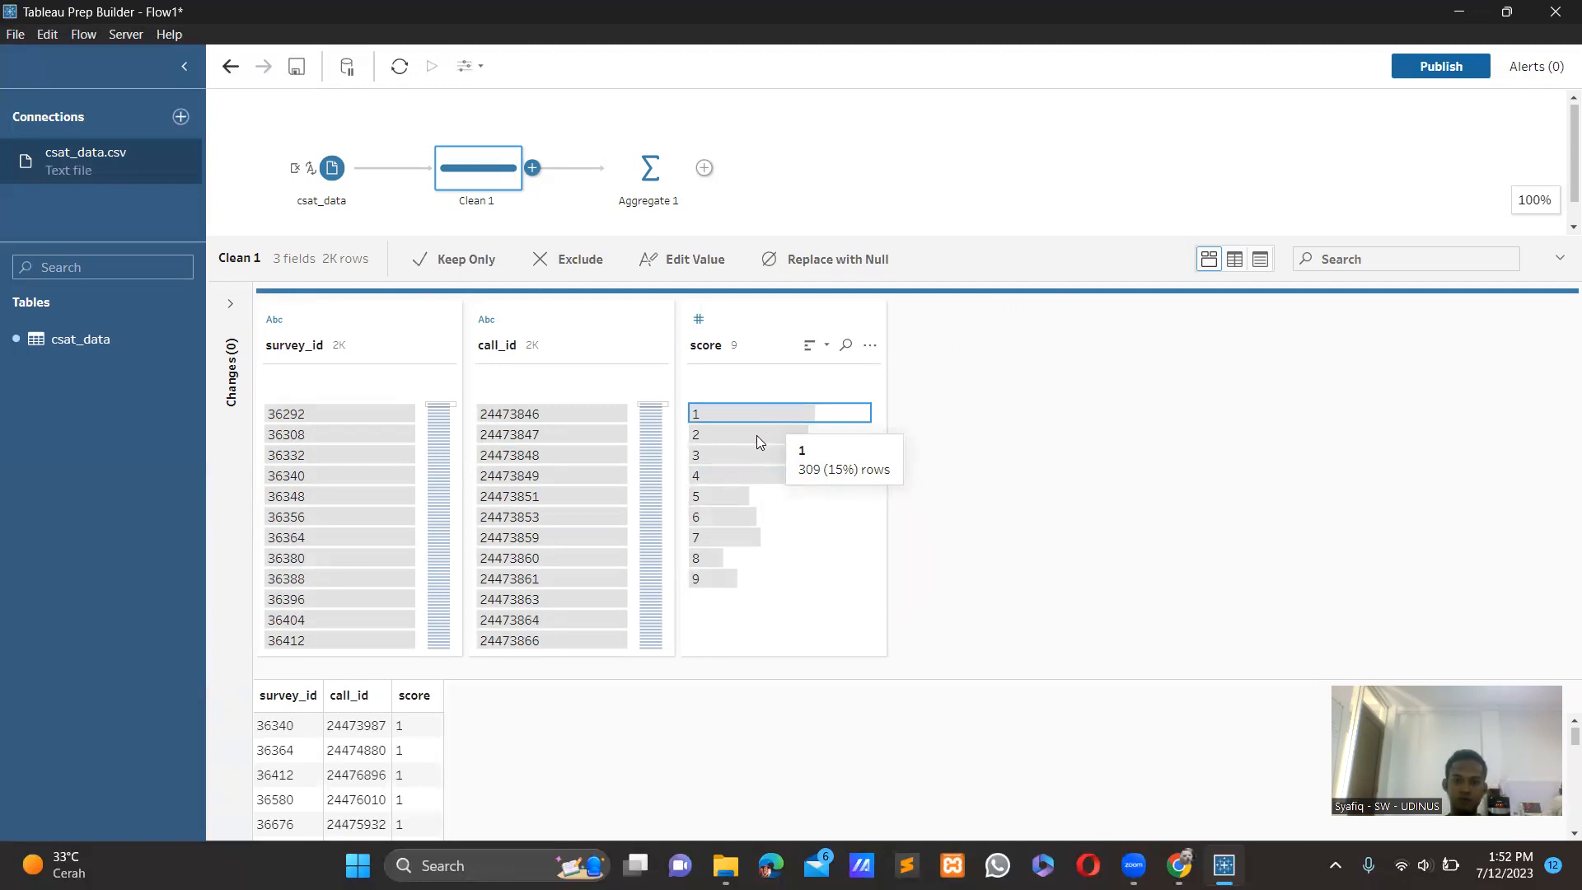
{"action": "left_click", "coordinate": [757, 435], "text": "ctrl"}
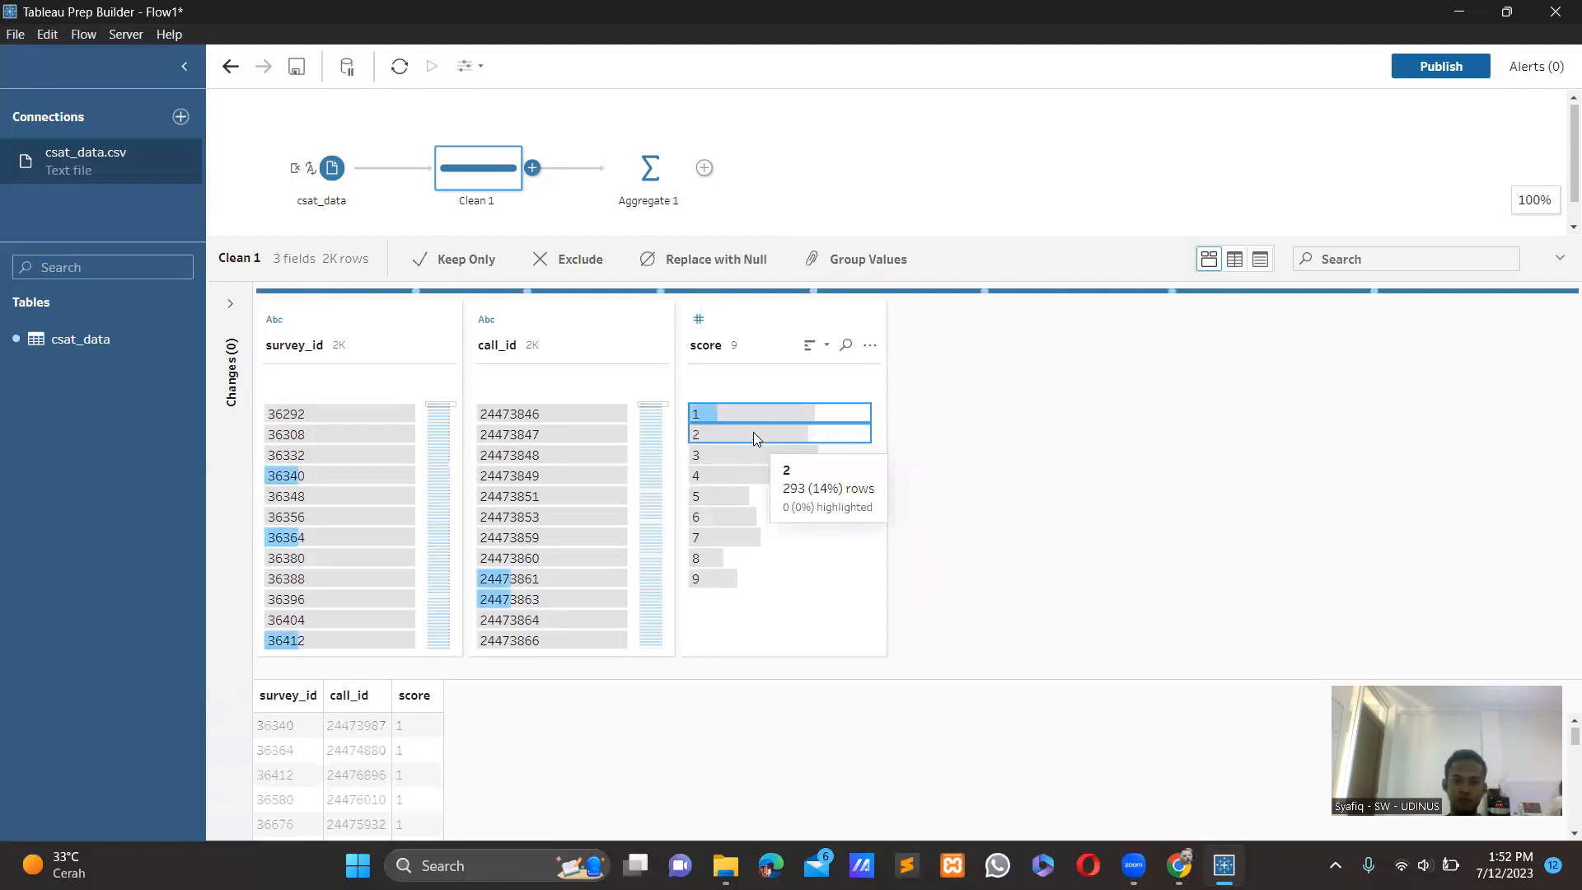
{"action": "left_click", "coordinate": [720, 462], "text": "ctrl"}
{"action": "left_click", "coordinate": [721, 478], "text": "ctrl"}
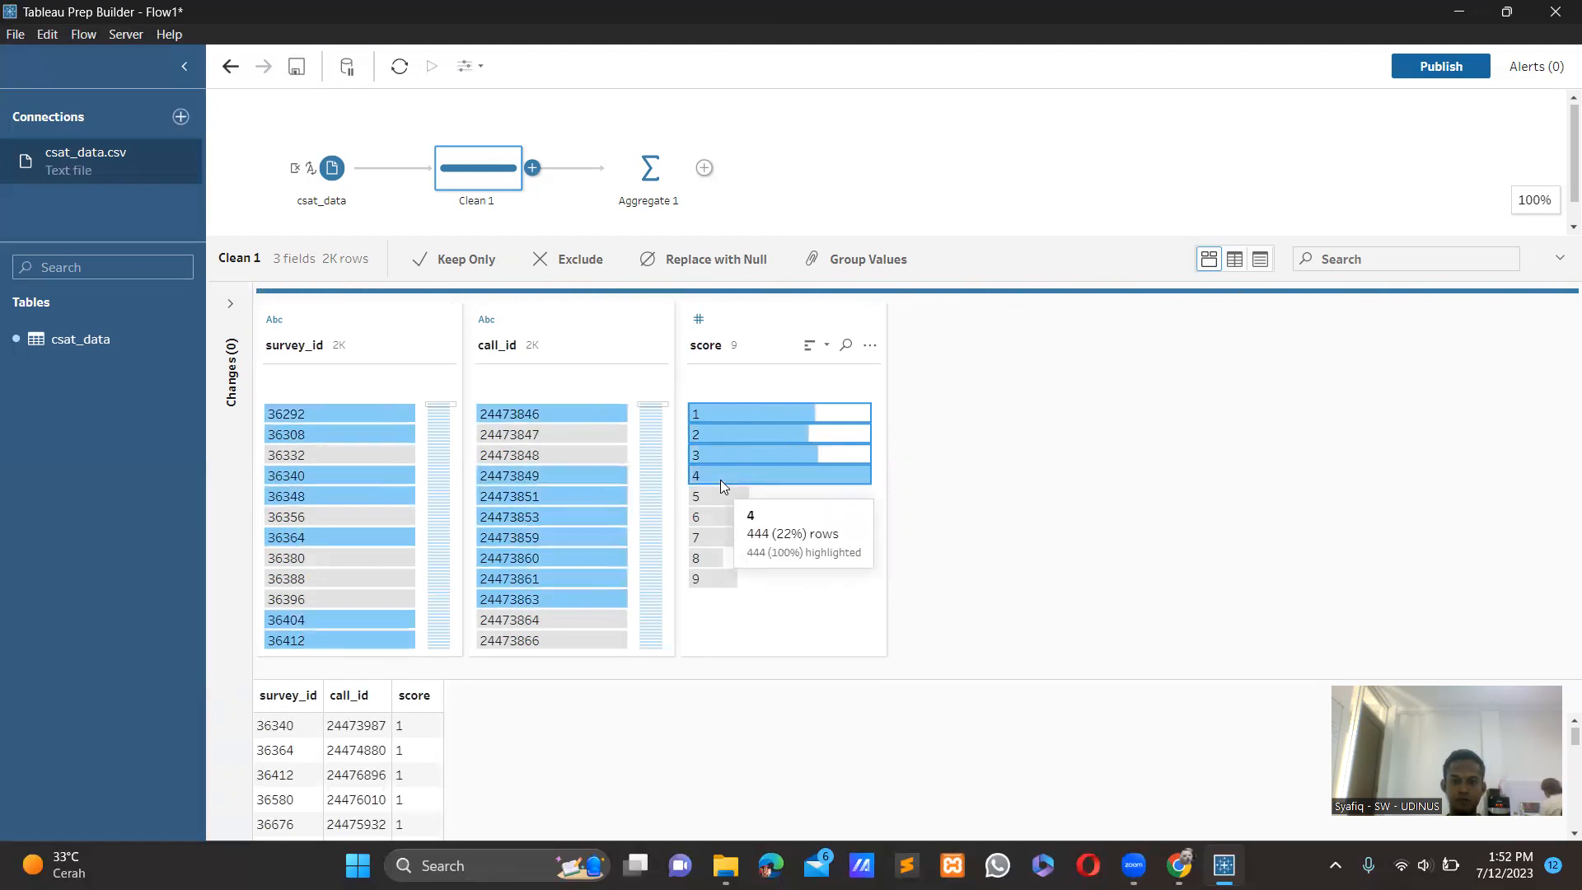
{"action": "left_click", "coordinate": [466, 261]}
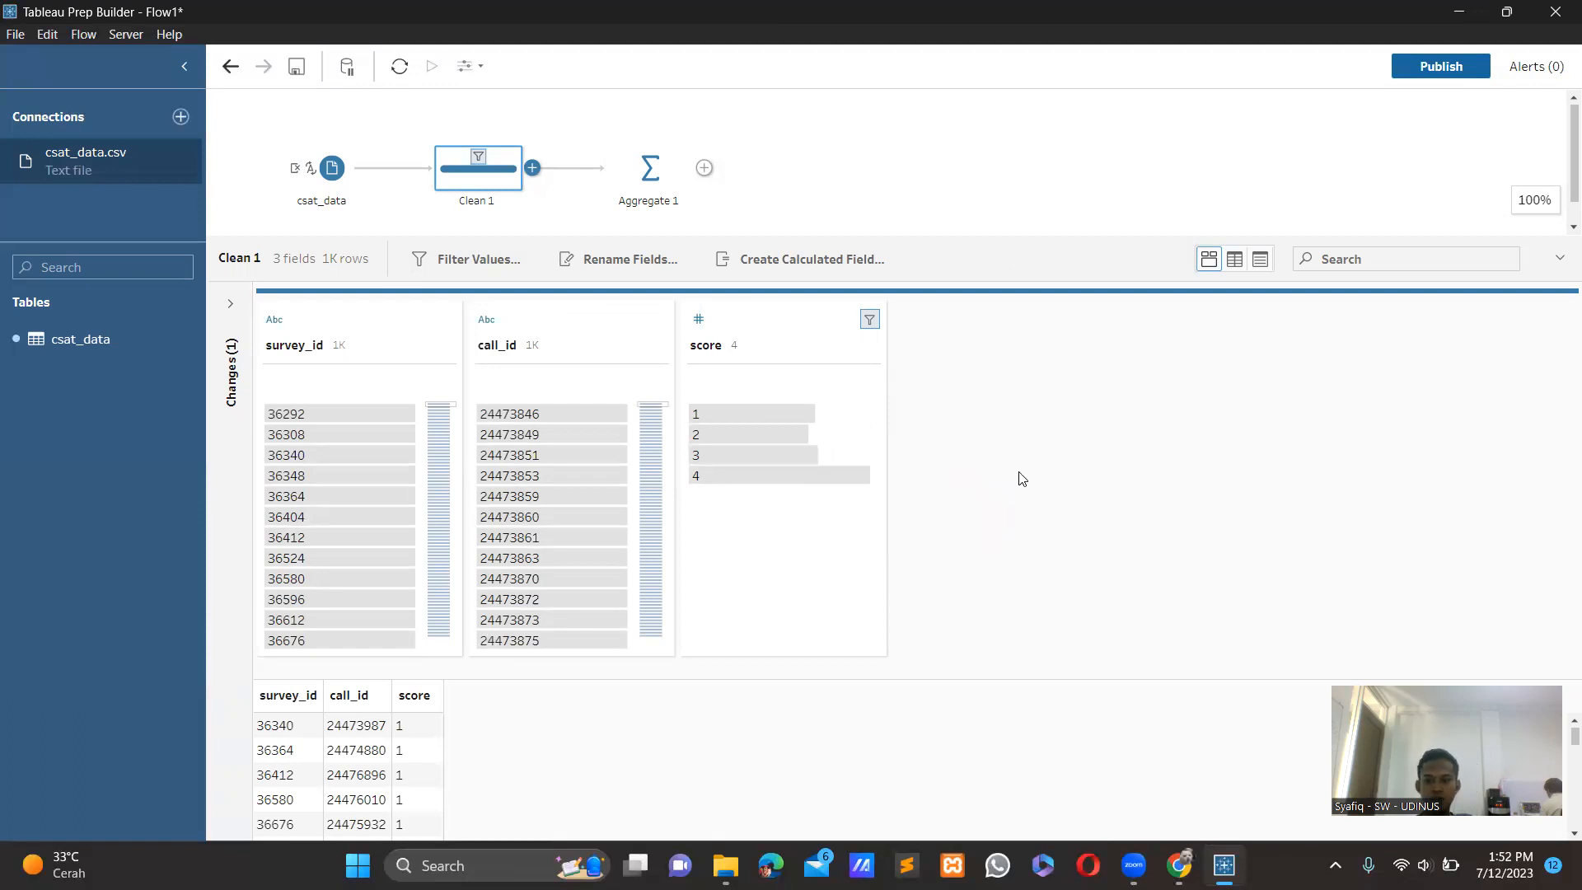
Add a second text file connection to the flow using the call_data file.
{"action": "left_click", "coordinate": [794, 187]}
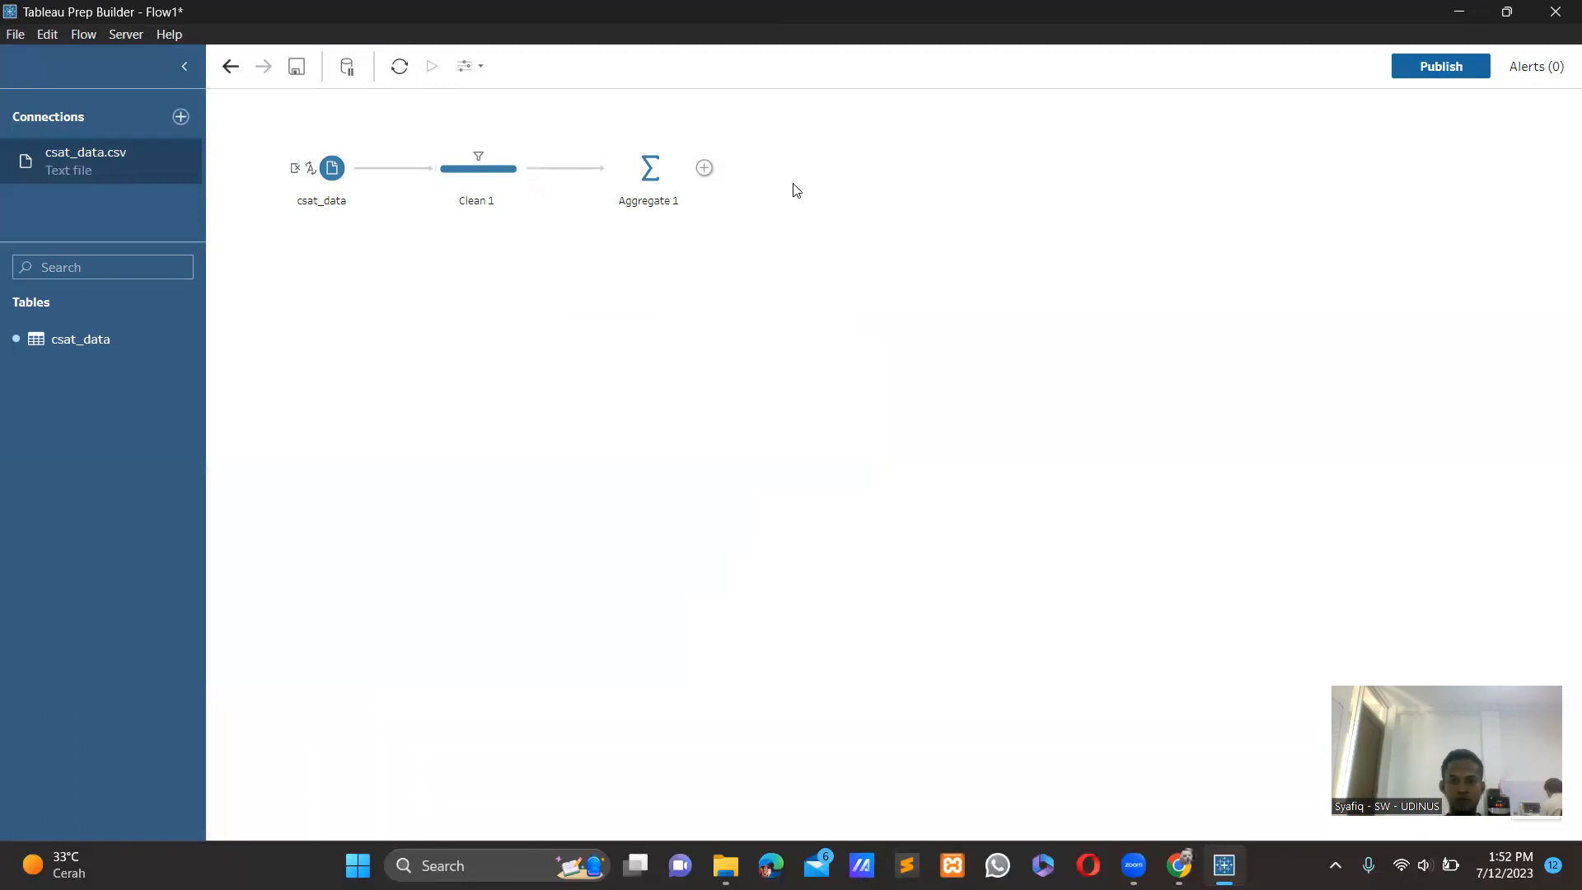
{"action": "left_click", "coordinate": [188, 116]}
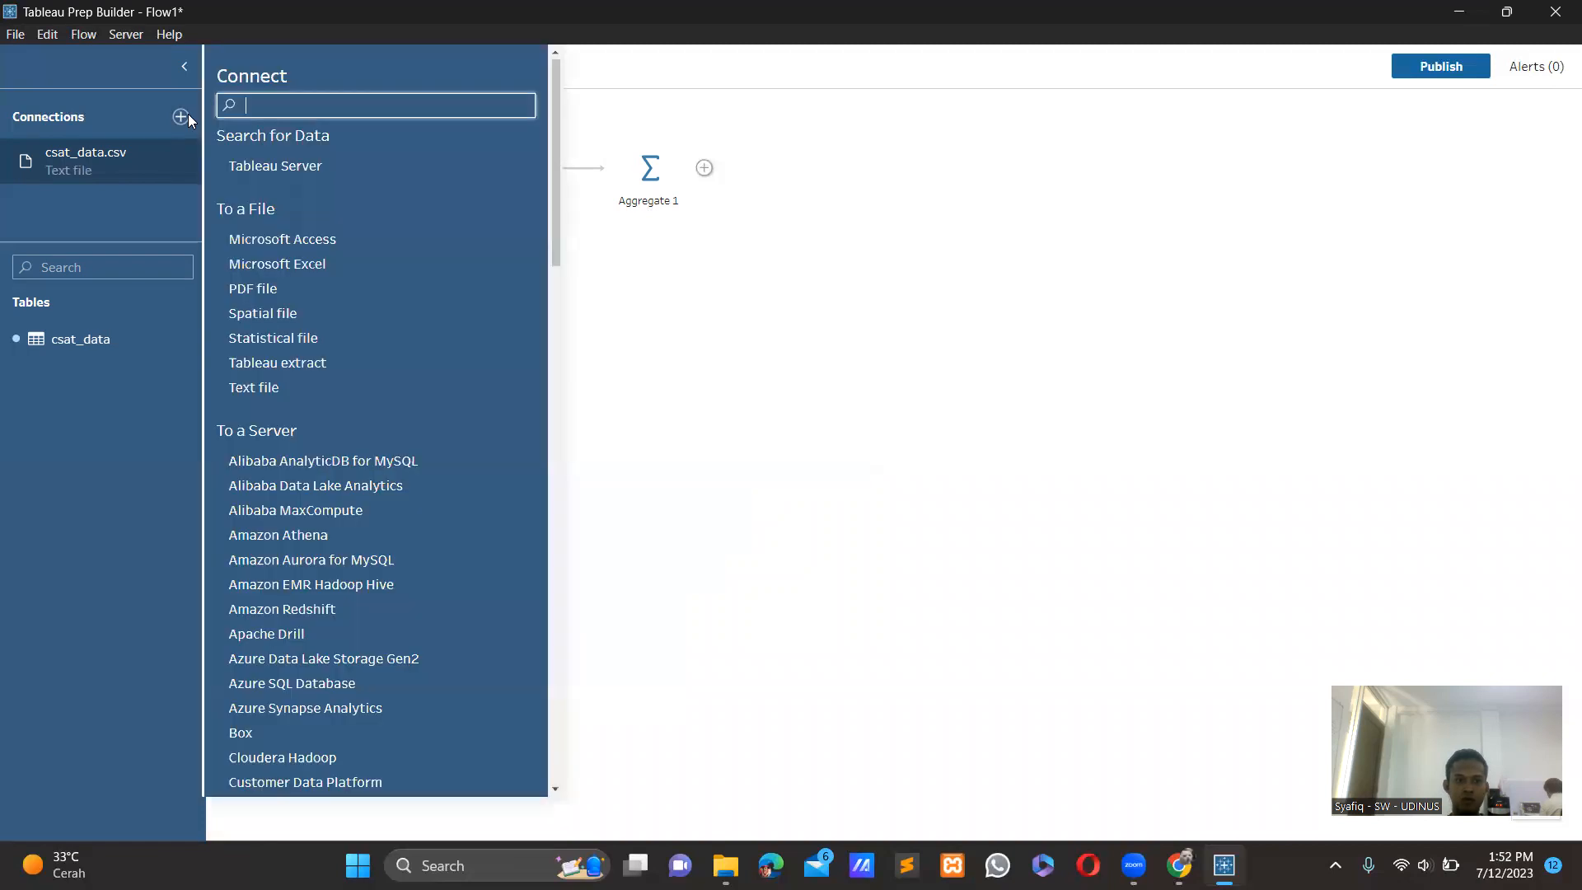
{"action": "left_click", "coordinate": [278, 388]}
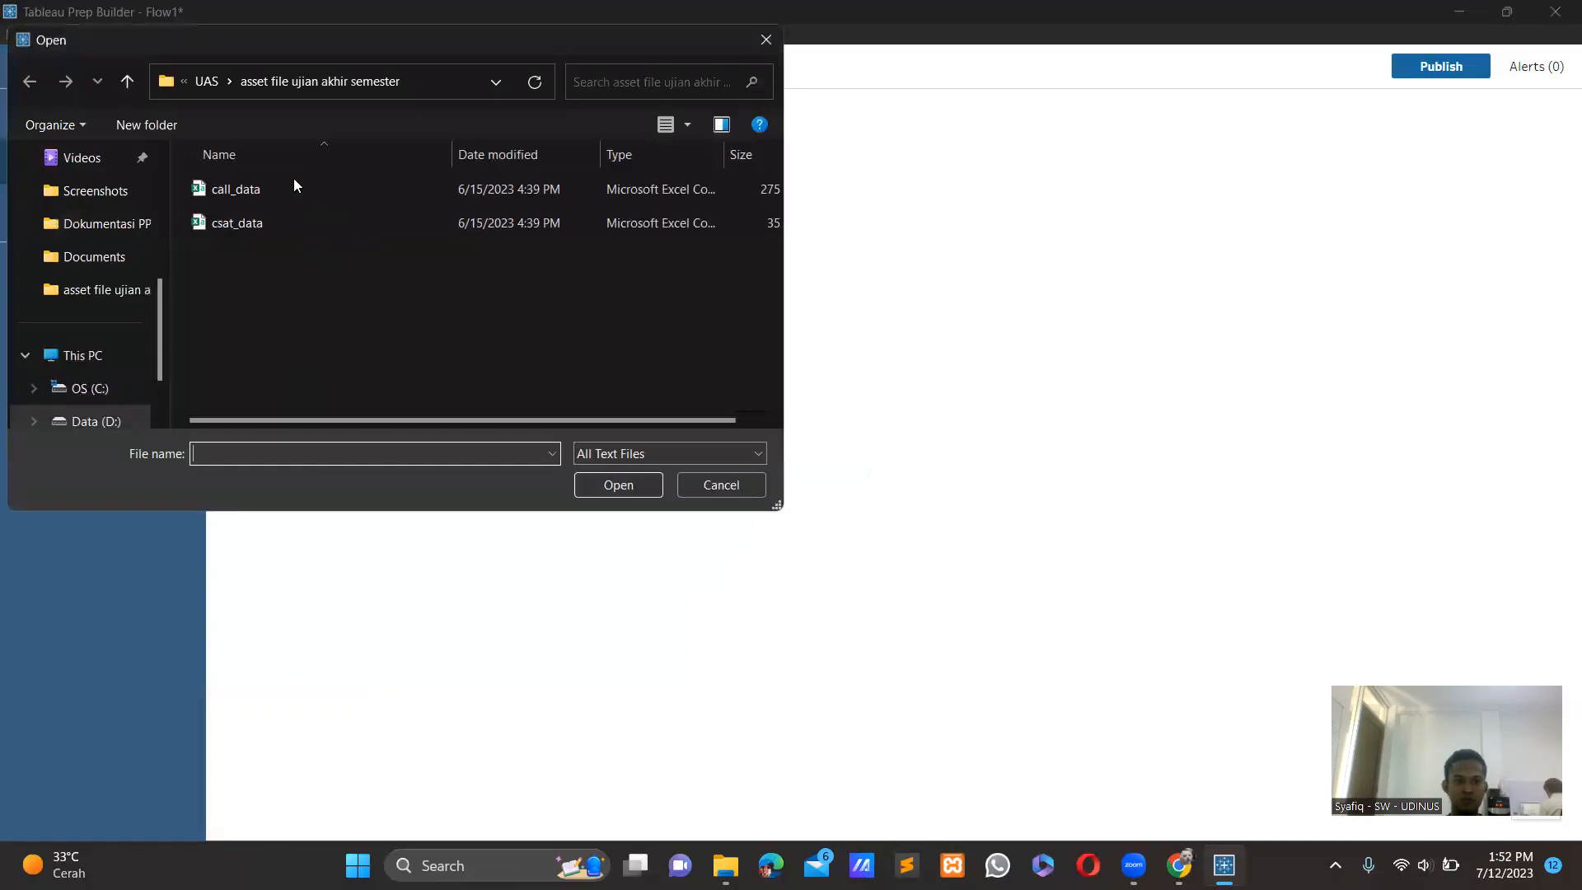
{"action": "left_click", "coordinate": [293, 186]}
{"action": "left_click", "coordinate": [633, 485]}
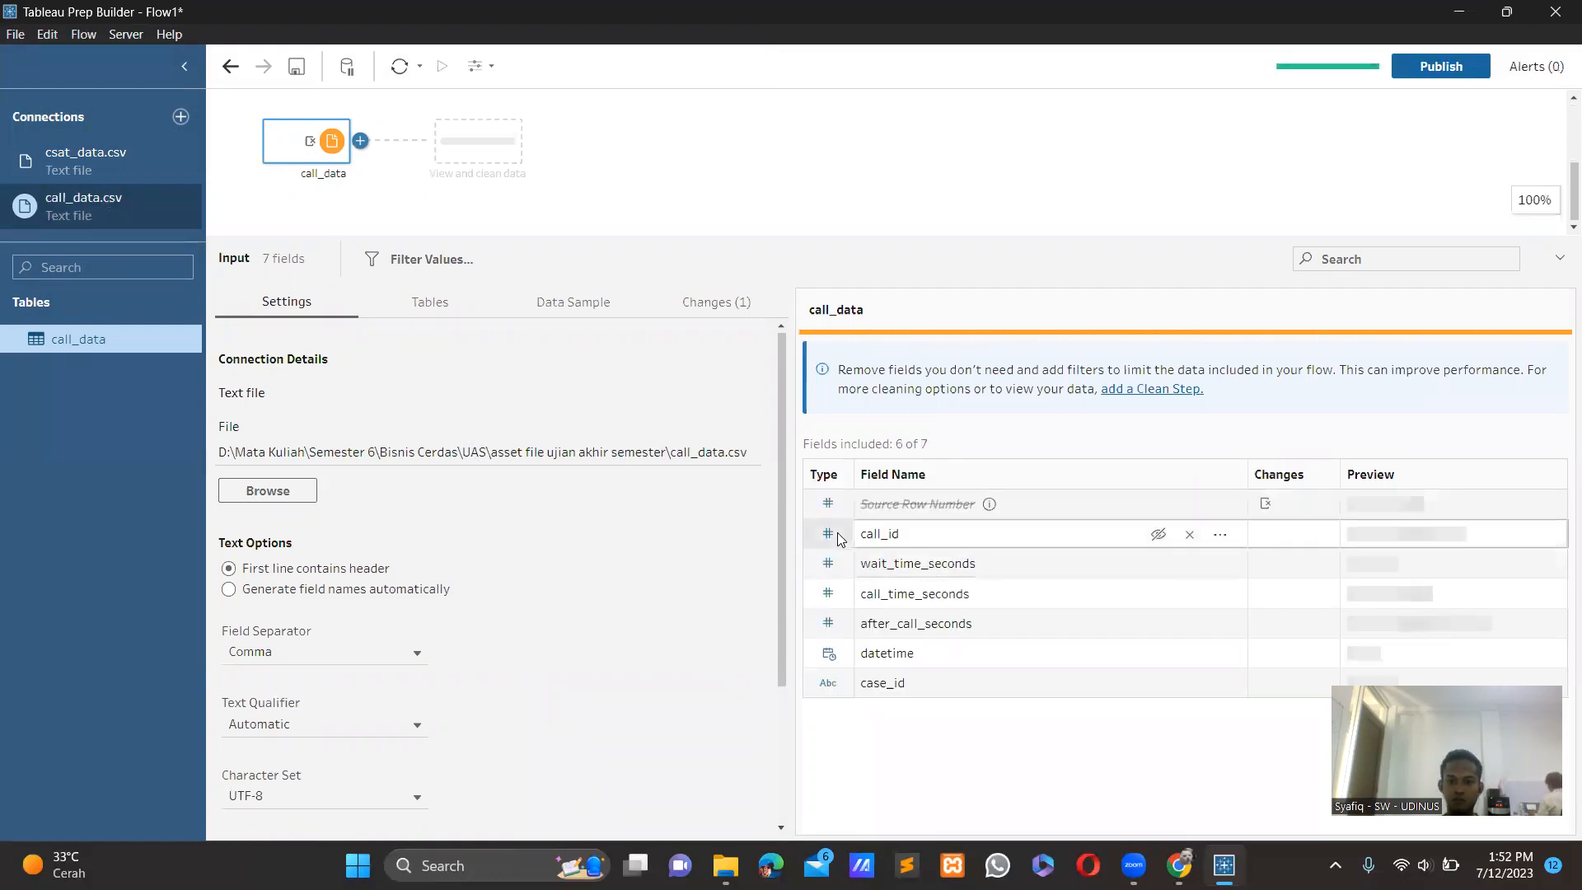
Change the call_id field in call_data to String and add a clean step after this input.
{"action": "left_click", "coordinate": [838, 539]}
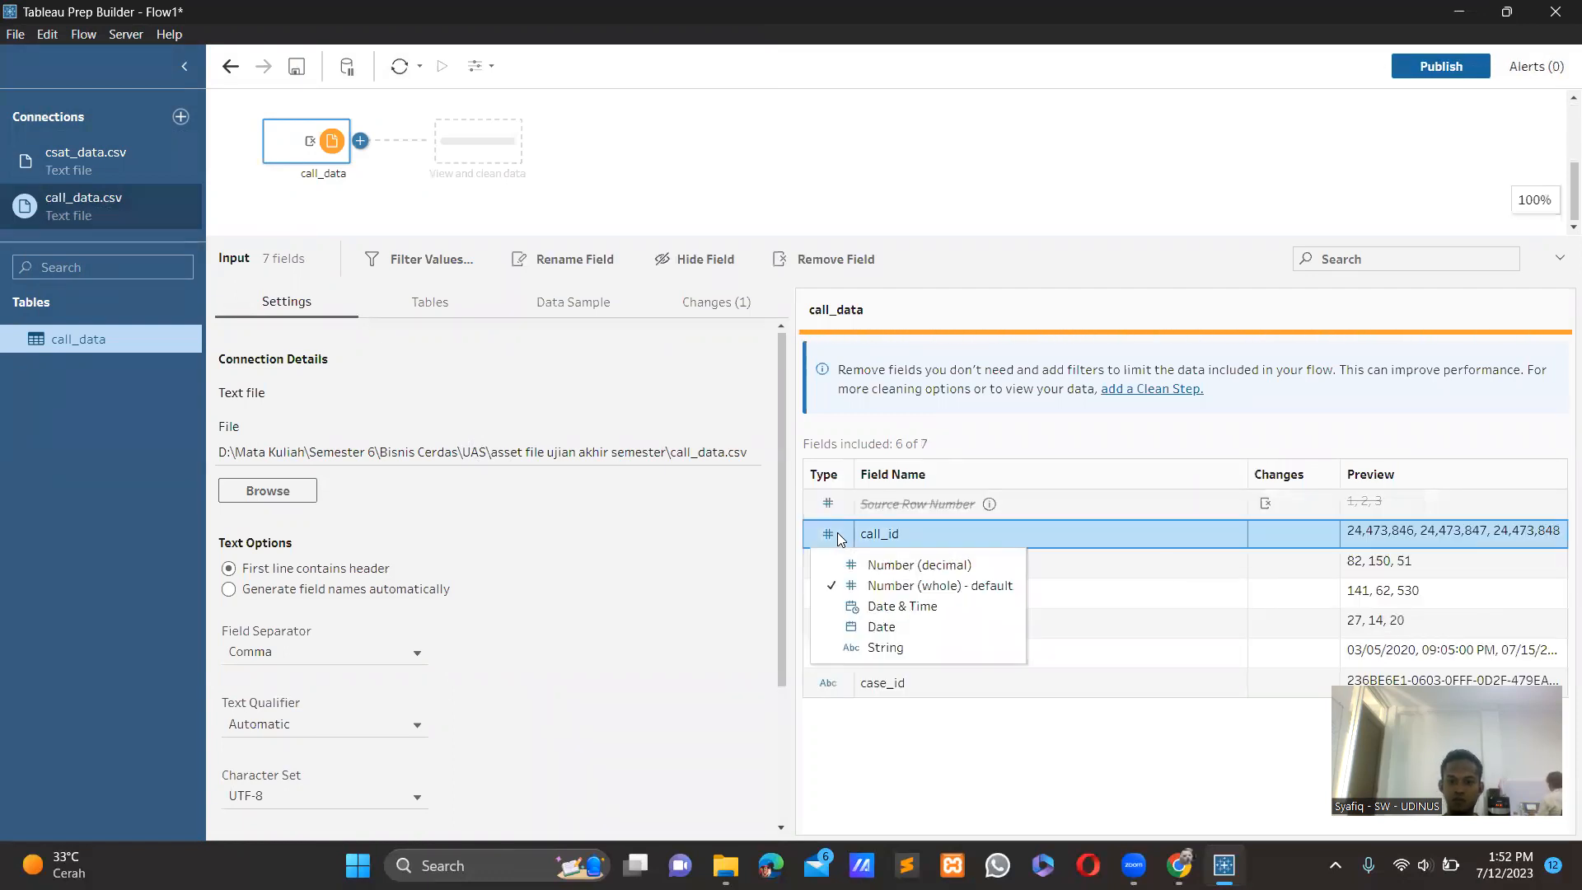
{"action": "left_click", "coordinate": [880, 648]}
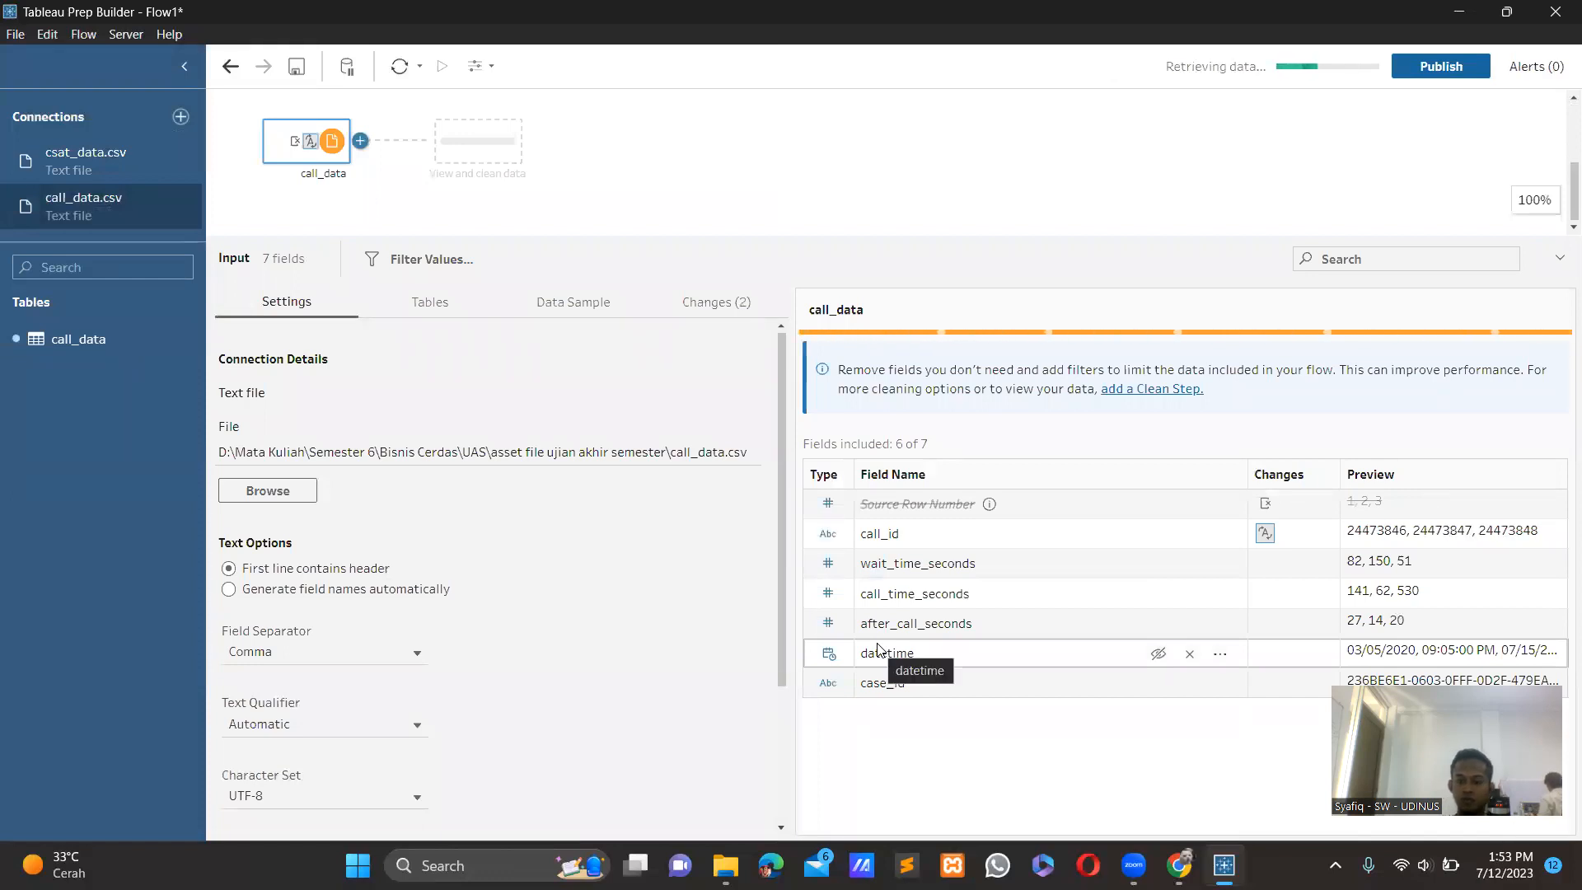
{"action": "left_click", "coordinate": [359, 140]}
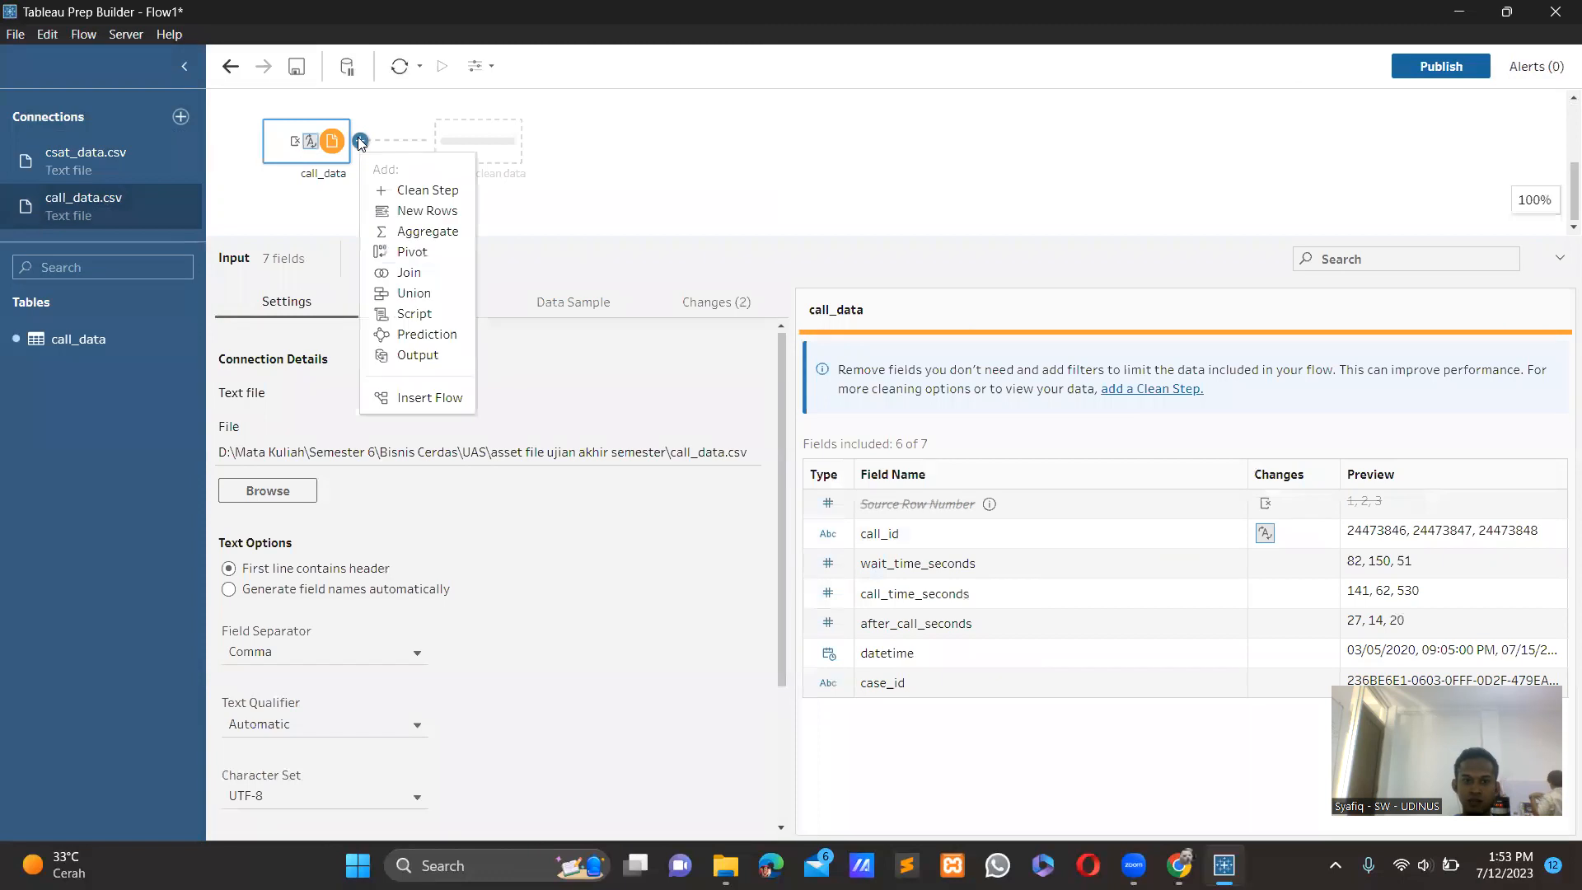
{"action": "left_click", "coordinate": [420, 191]}
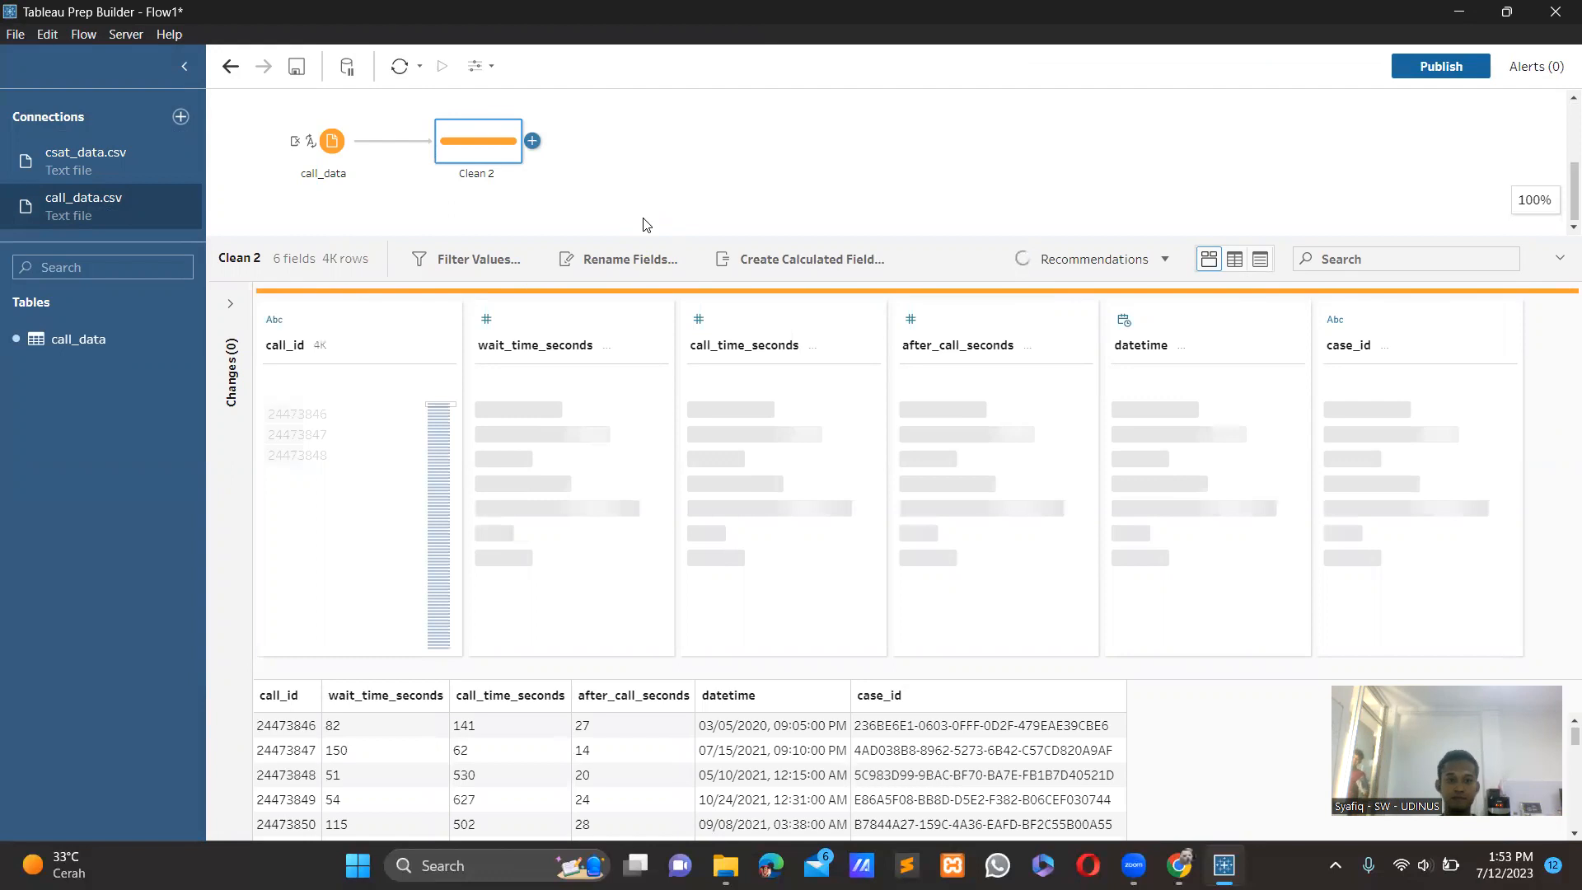
Join the Clean 2 step with the Clean 1 step, and add a clean step after the join.
{"action": "scroll", "coordinate": [661, 155], "scroll_direction": "up", "scroll_amount": 1}
{"action": "scroll", "coordinate": [662, 155], "scroll_direction": "up", "scroll_amount": 1}
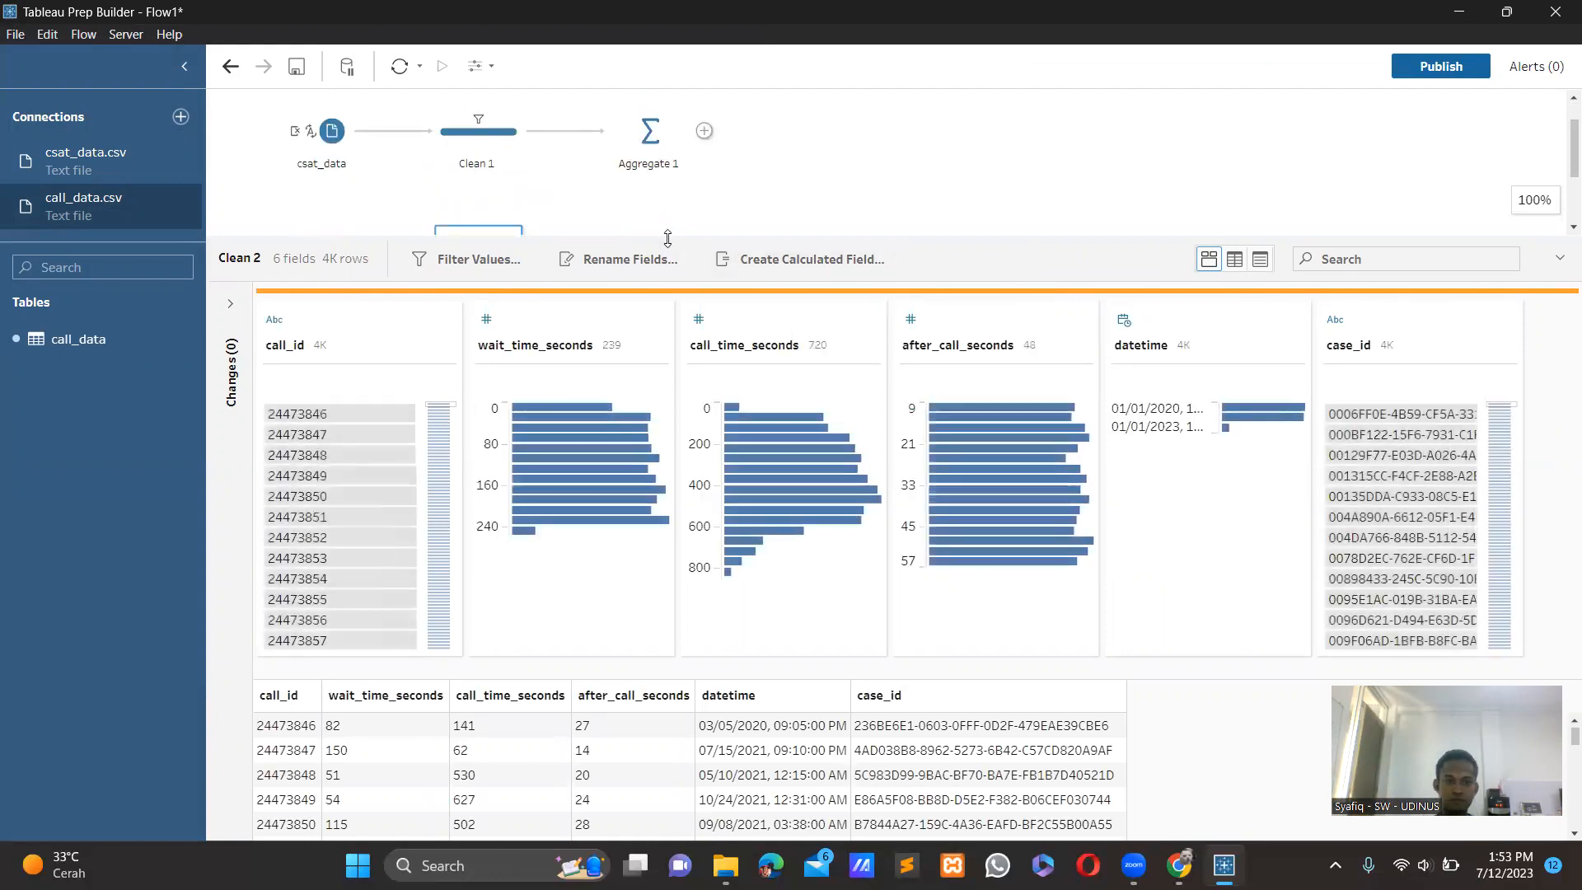
{"action": "left_click_drag", "start_coordinate": [666, 239], "coordinate": [682, 373]}
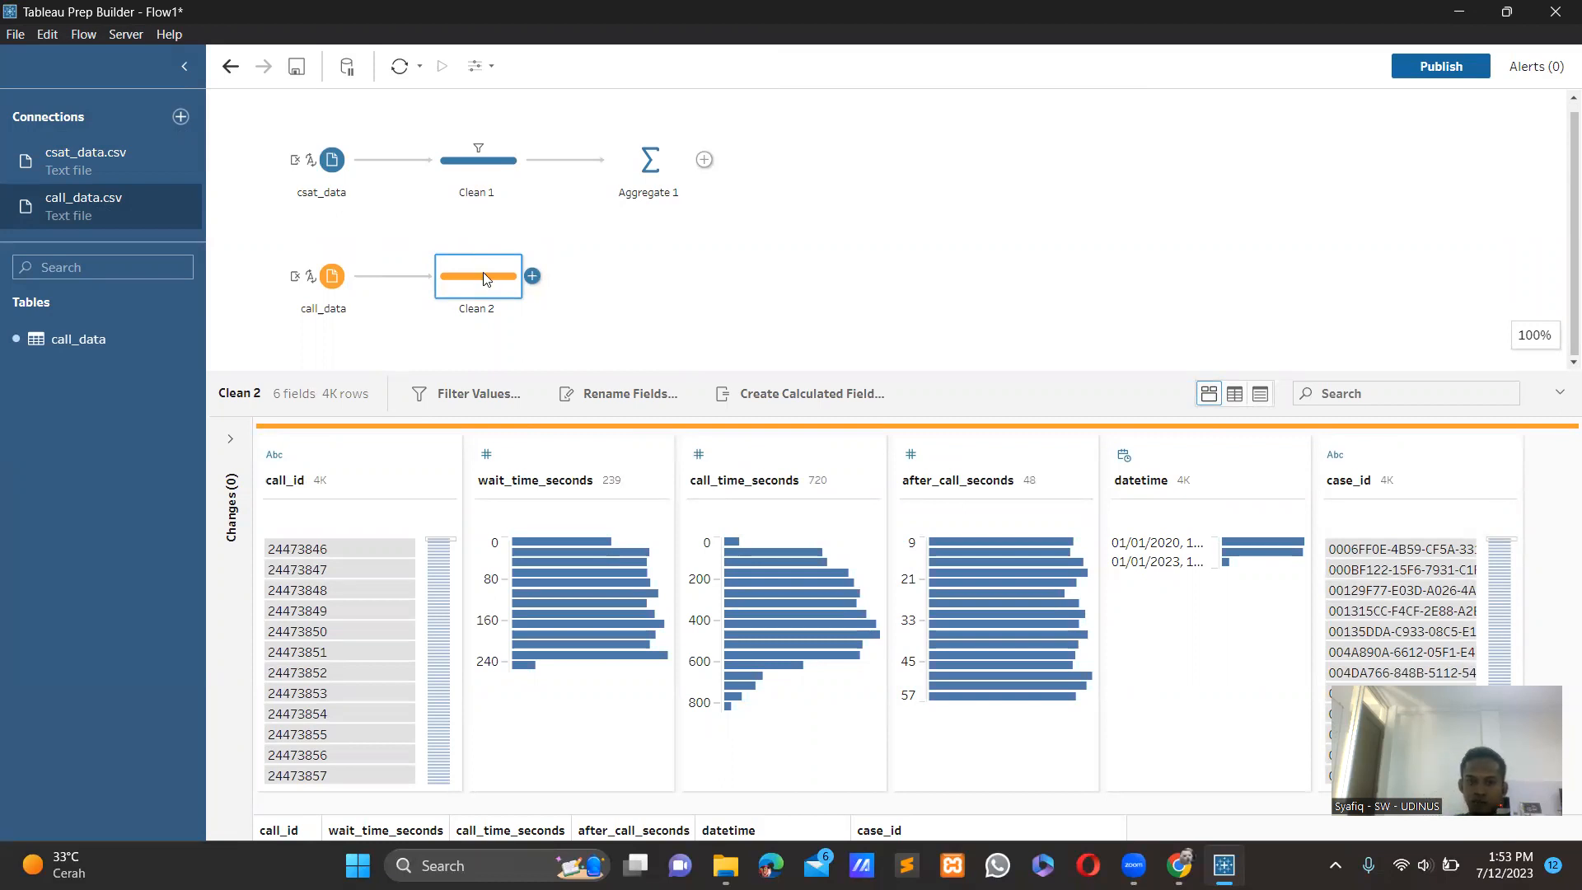
{"action": "left_click_drag", "start_coordinate": [484, 276], "coordinate": [544, 172]}
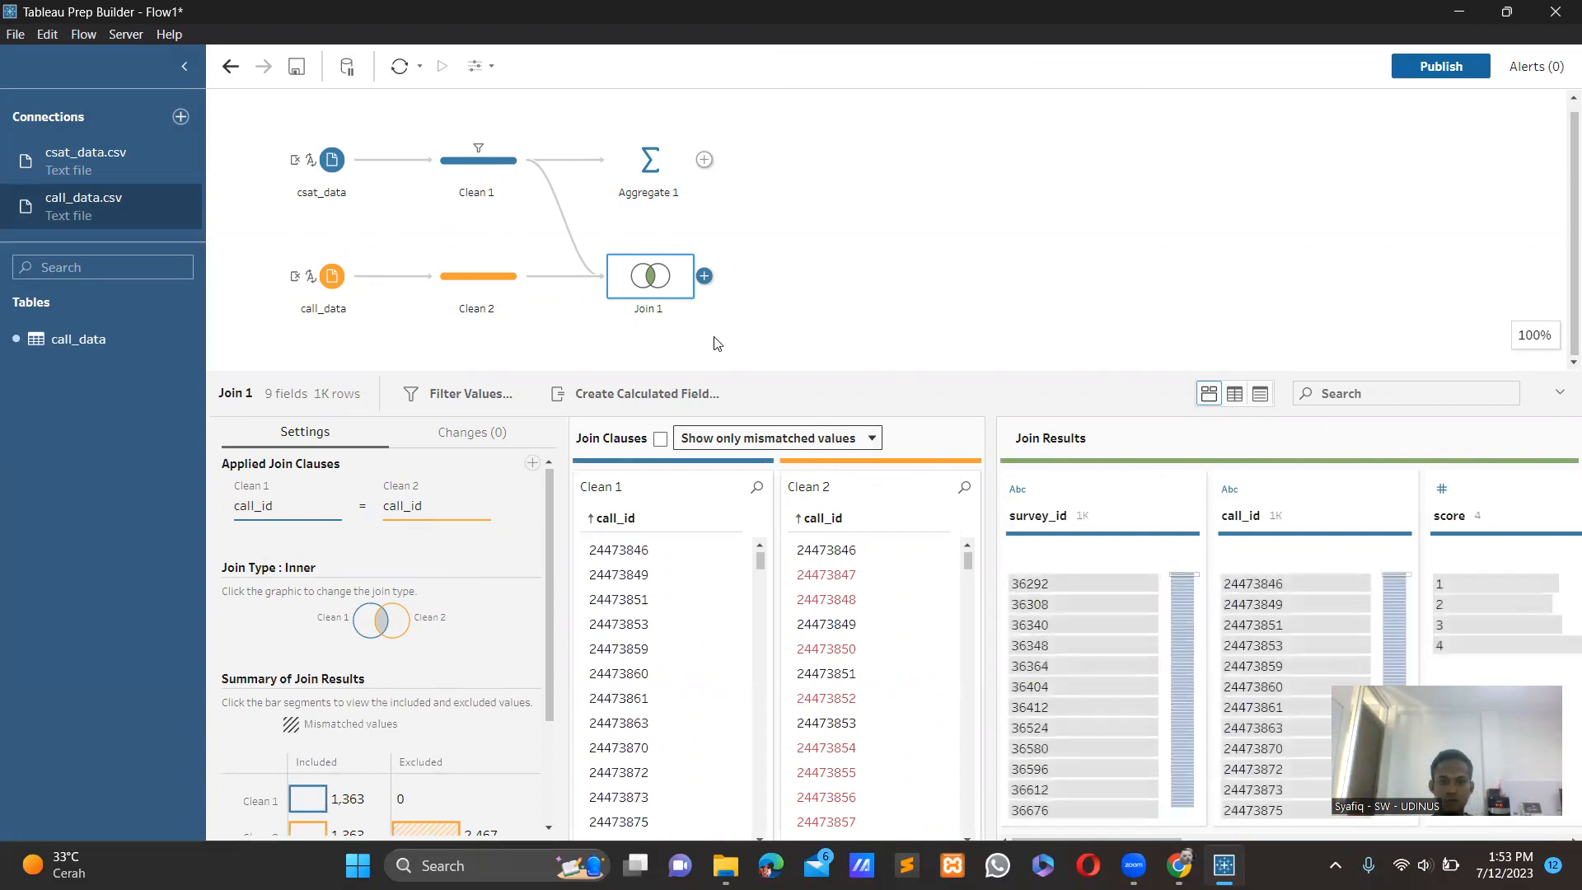
{"action": "left_click", "coordinate": [704, 277]}
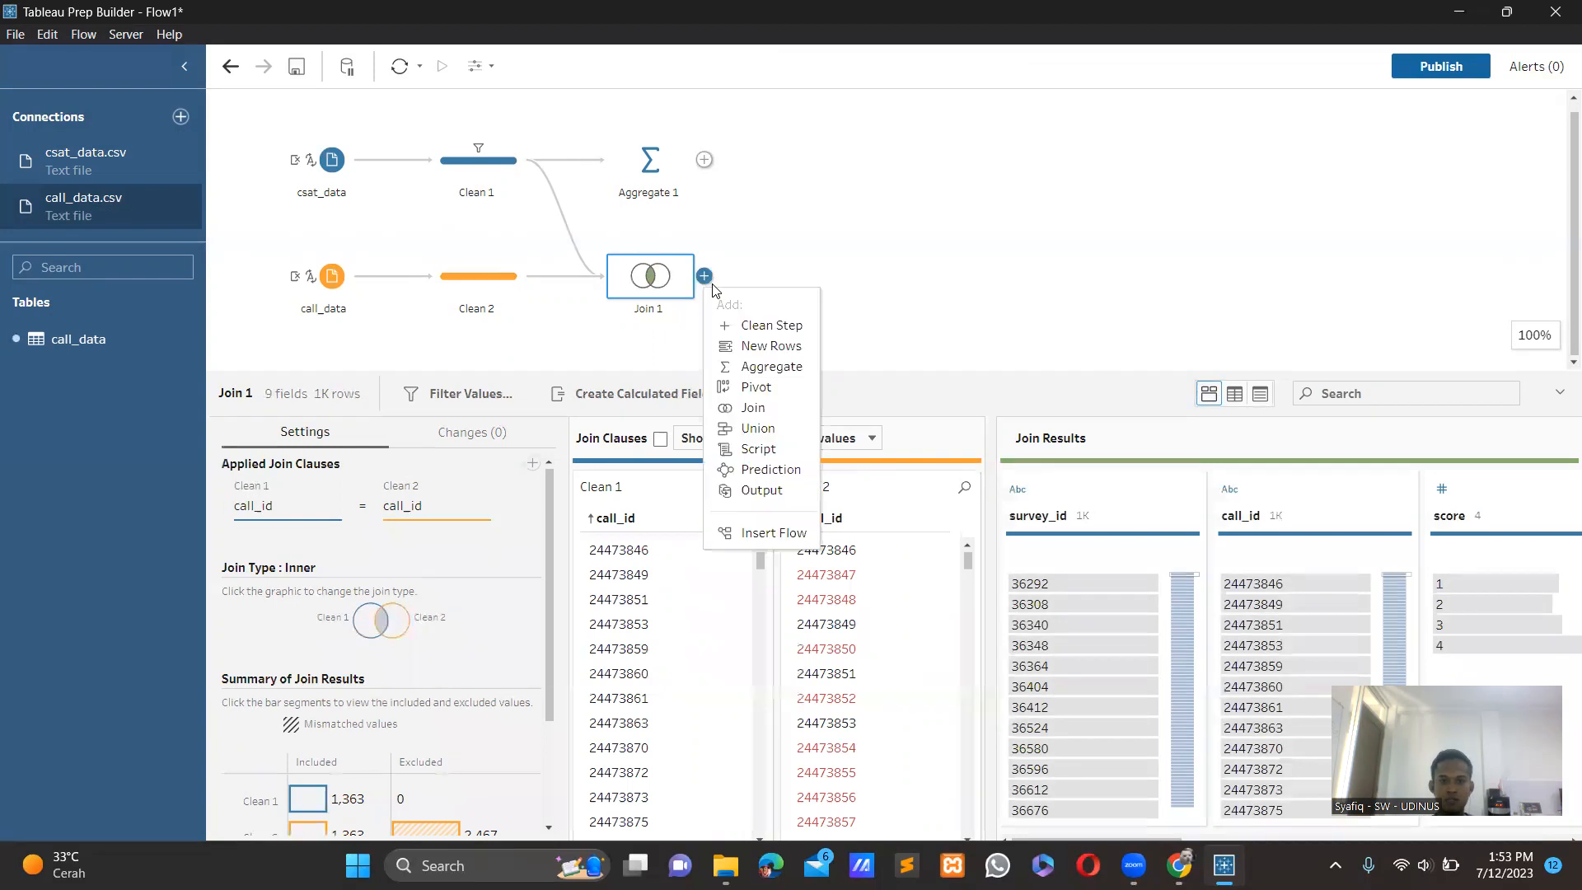
{"action": "left_click", "coordinate": [751, 327]}
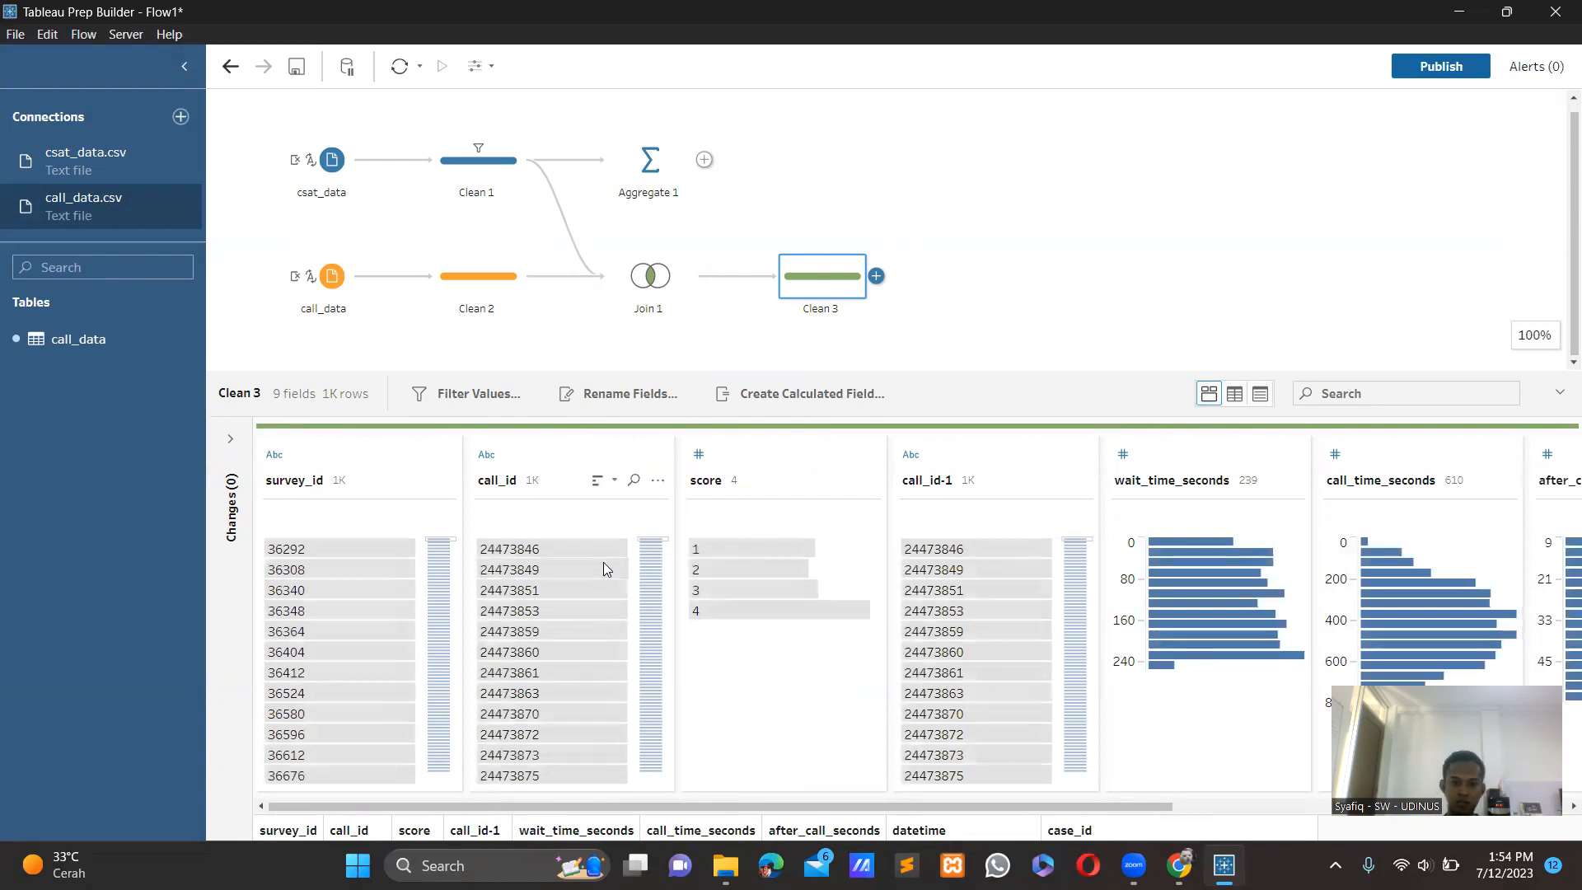
Remove the call_id field in the Clean 3 step and add an aggregate step after it.
{"action": "left_click", "coordinate": [657, 483]}
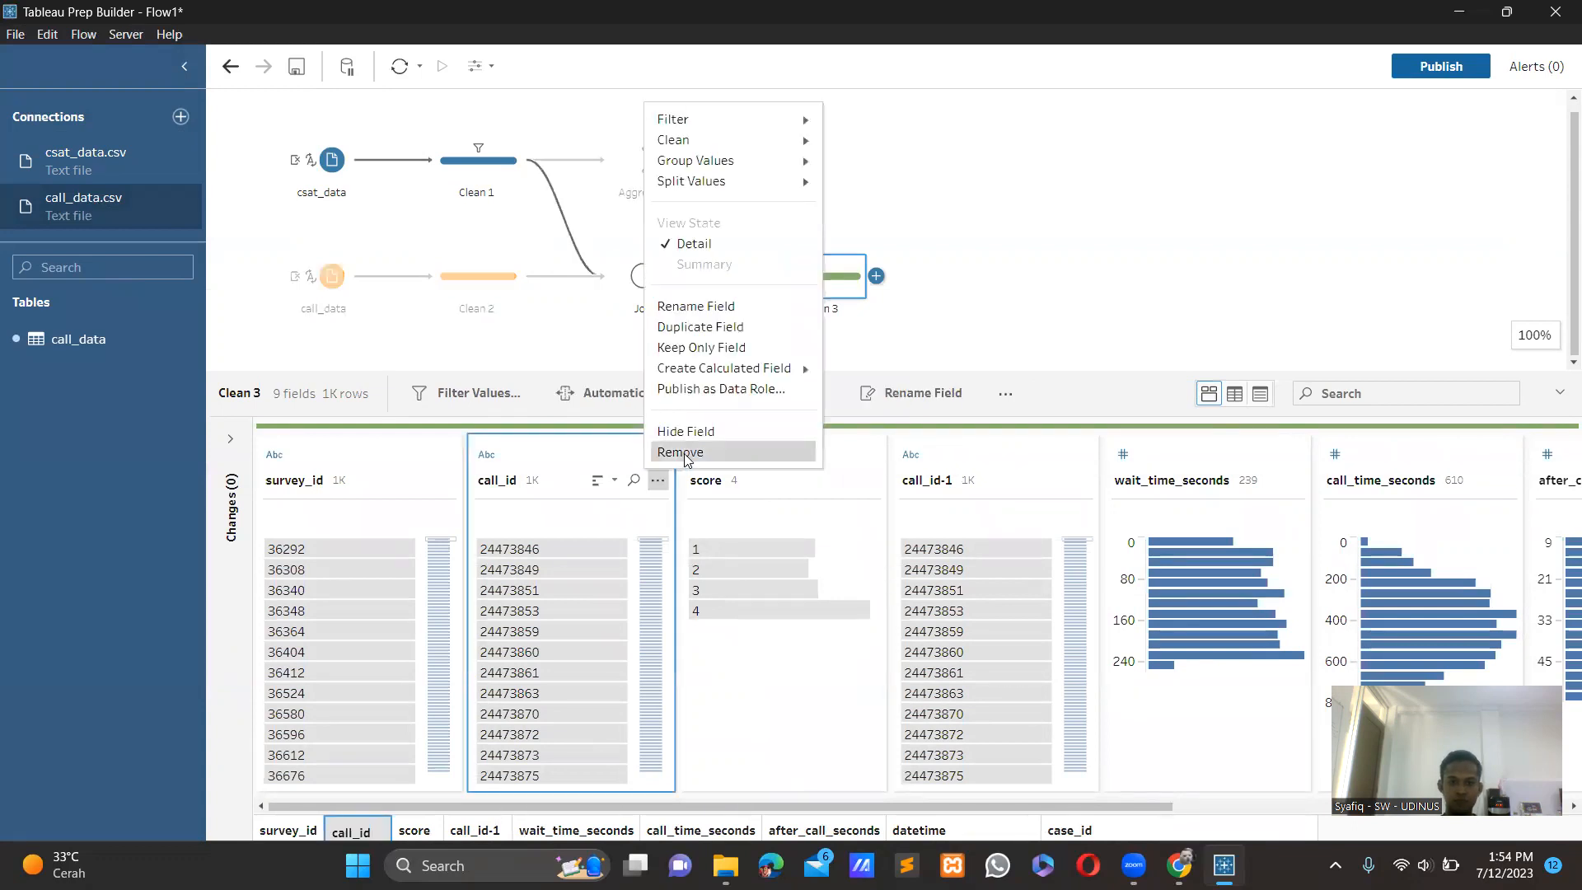
{"action": "left_click", "coordinate": [681, 452]}
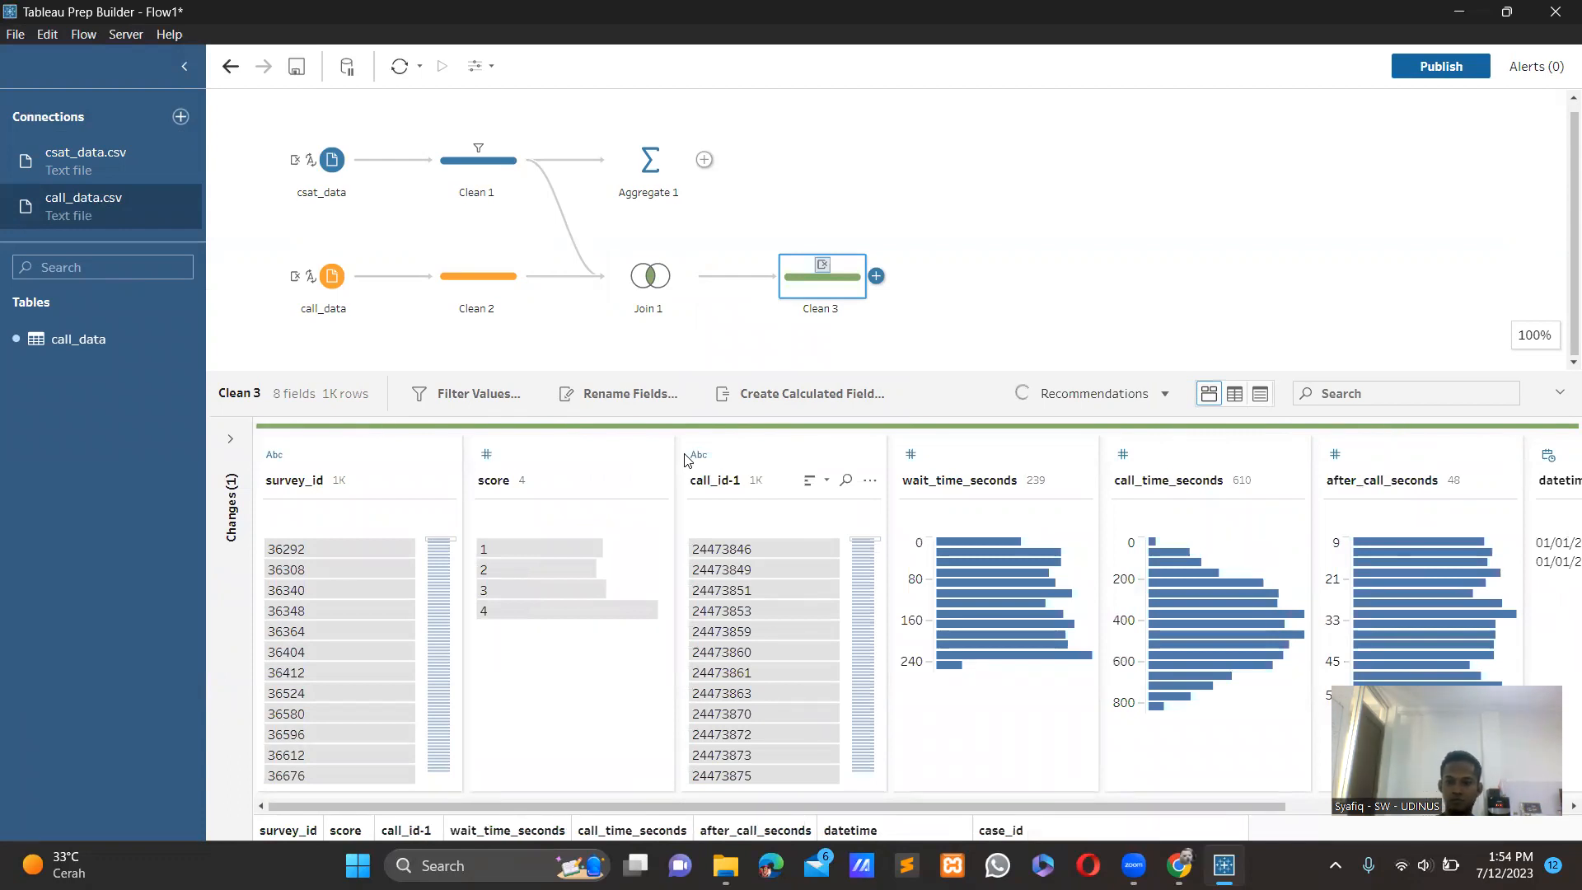
{"action": "left_click", "coordinate": [914, 291]}
{"action": "left_click", "coordinate": [876, 284]}
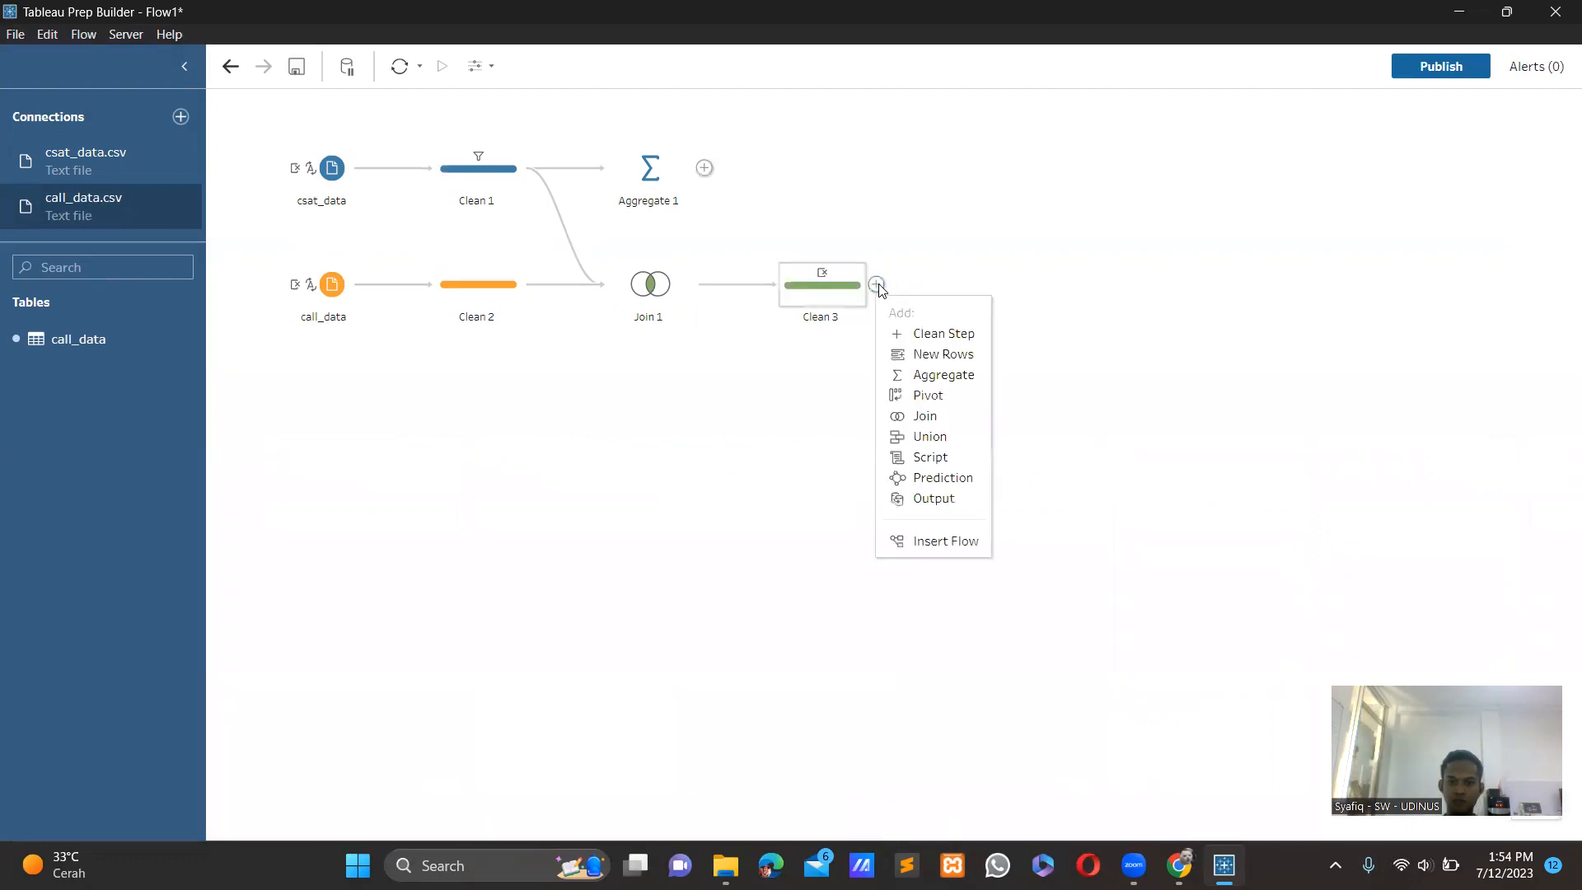
{"action": "left_click", "coordinate": [908, 374]}
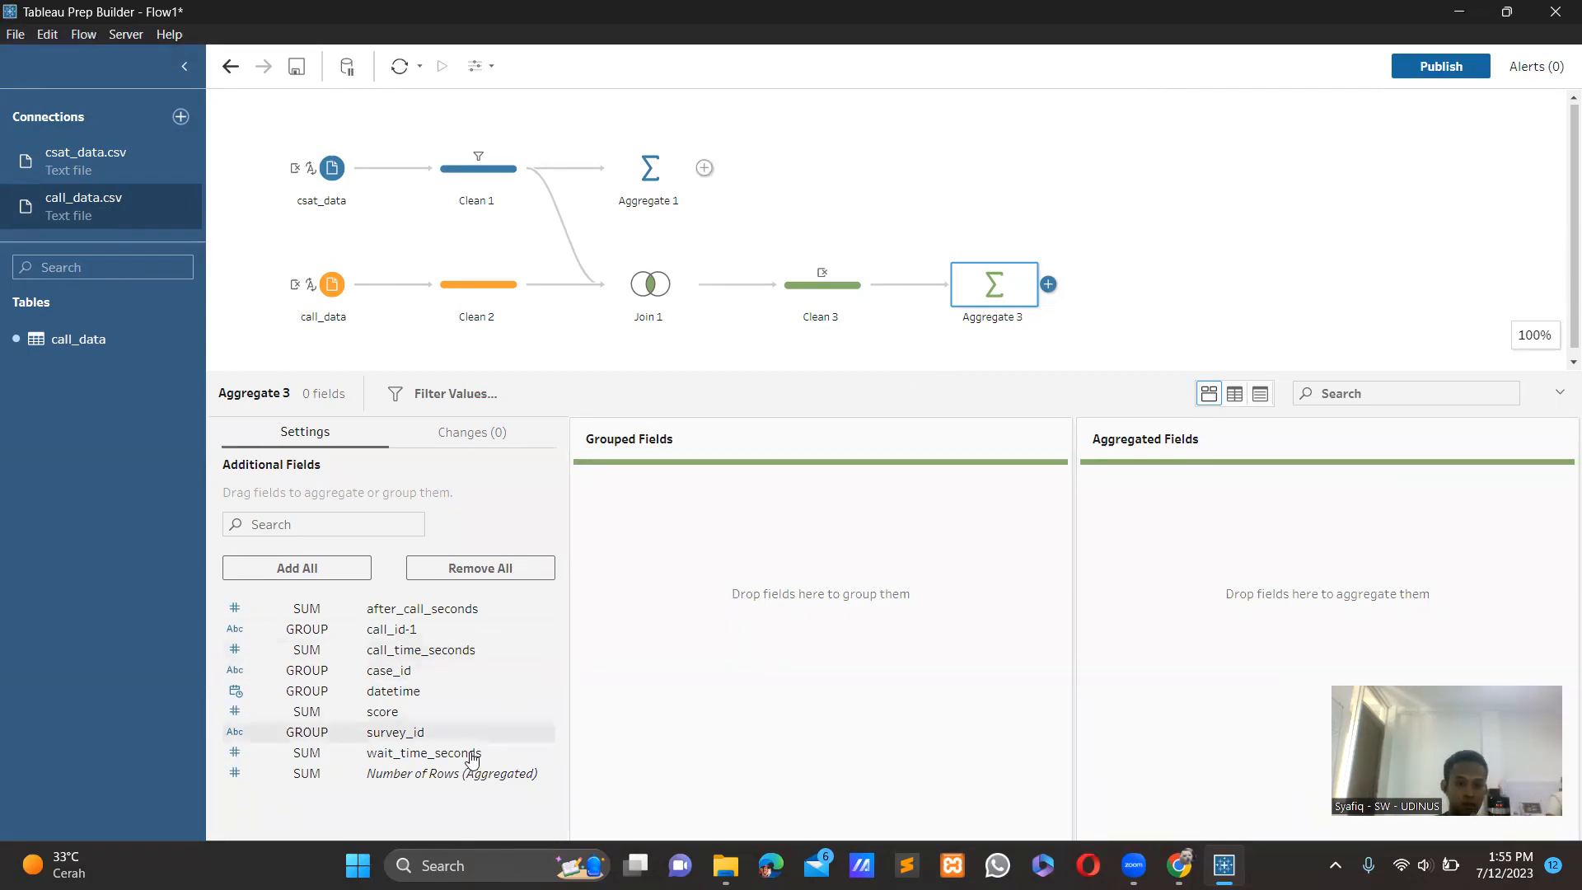
Add wait_time_seconds, call_time_seconds and after_call_seconds as aggregated fields in the aggregate step after Clean 3.
{"action": "left_click_drag", "start_coordinate": [473, 754], "coordinate": [1124, 570]}
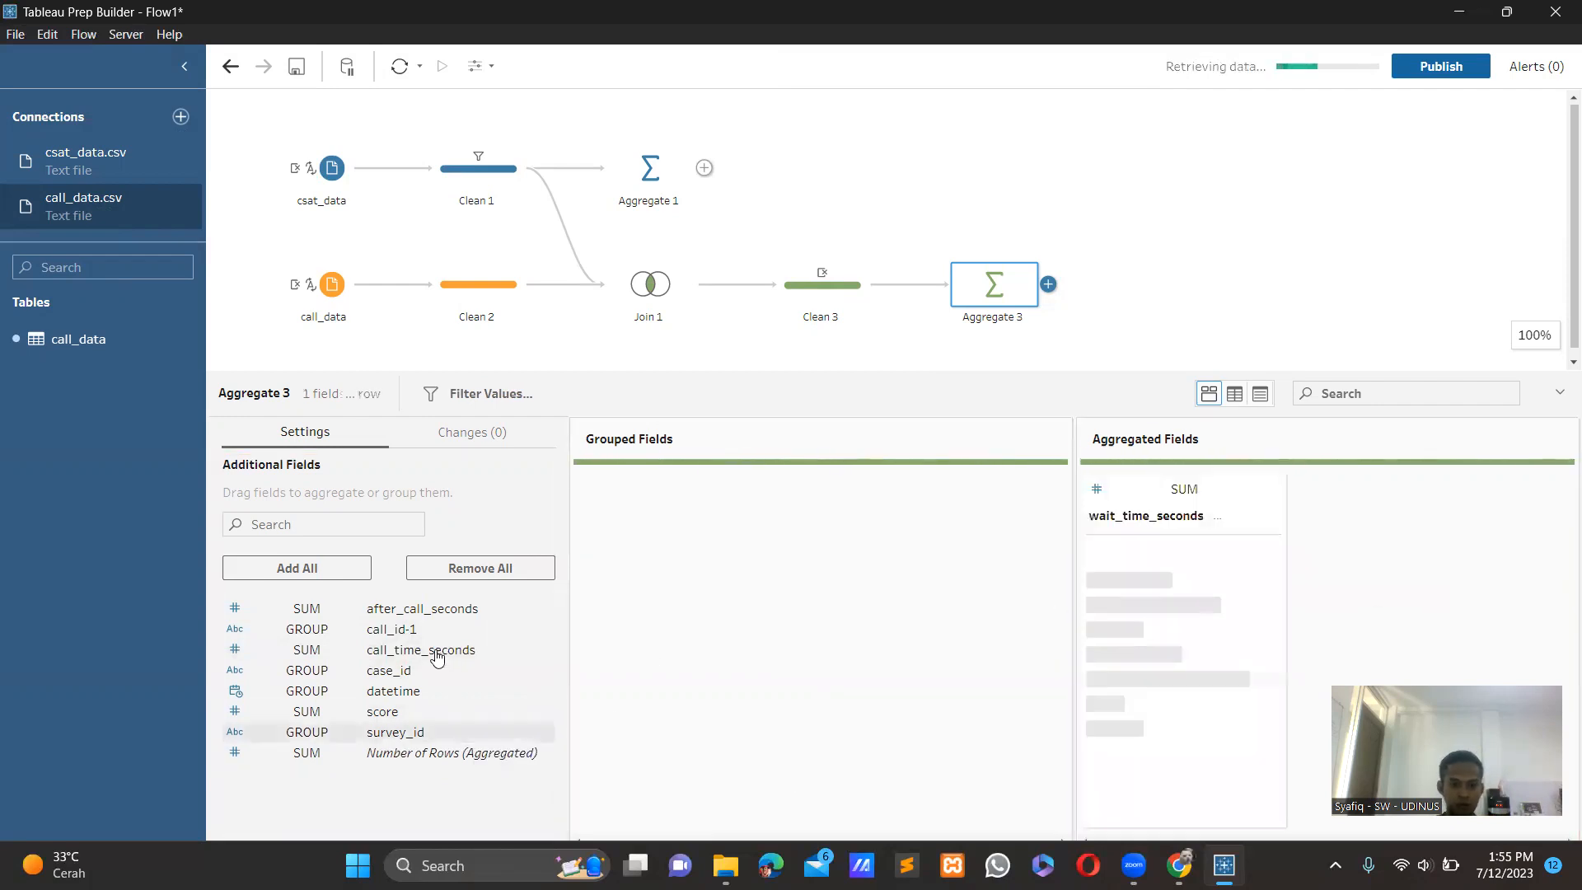
{"action": "left_click_drag", "start_coordinate": [442, 655], "coordinate": [1053, 623]}
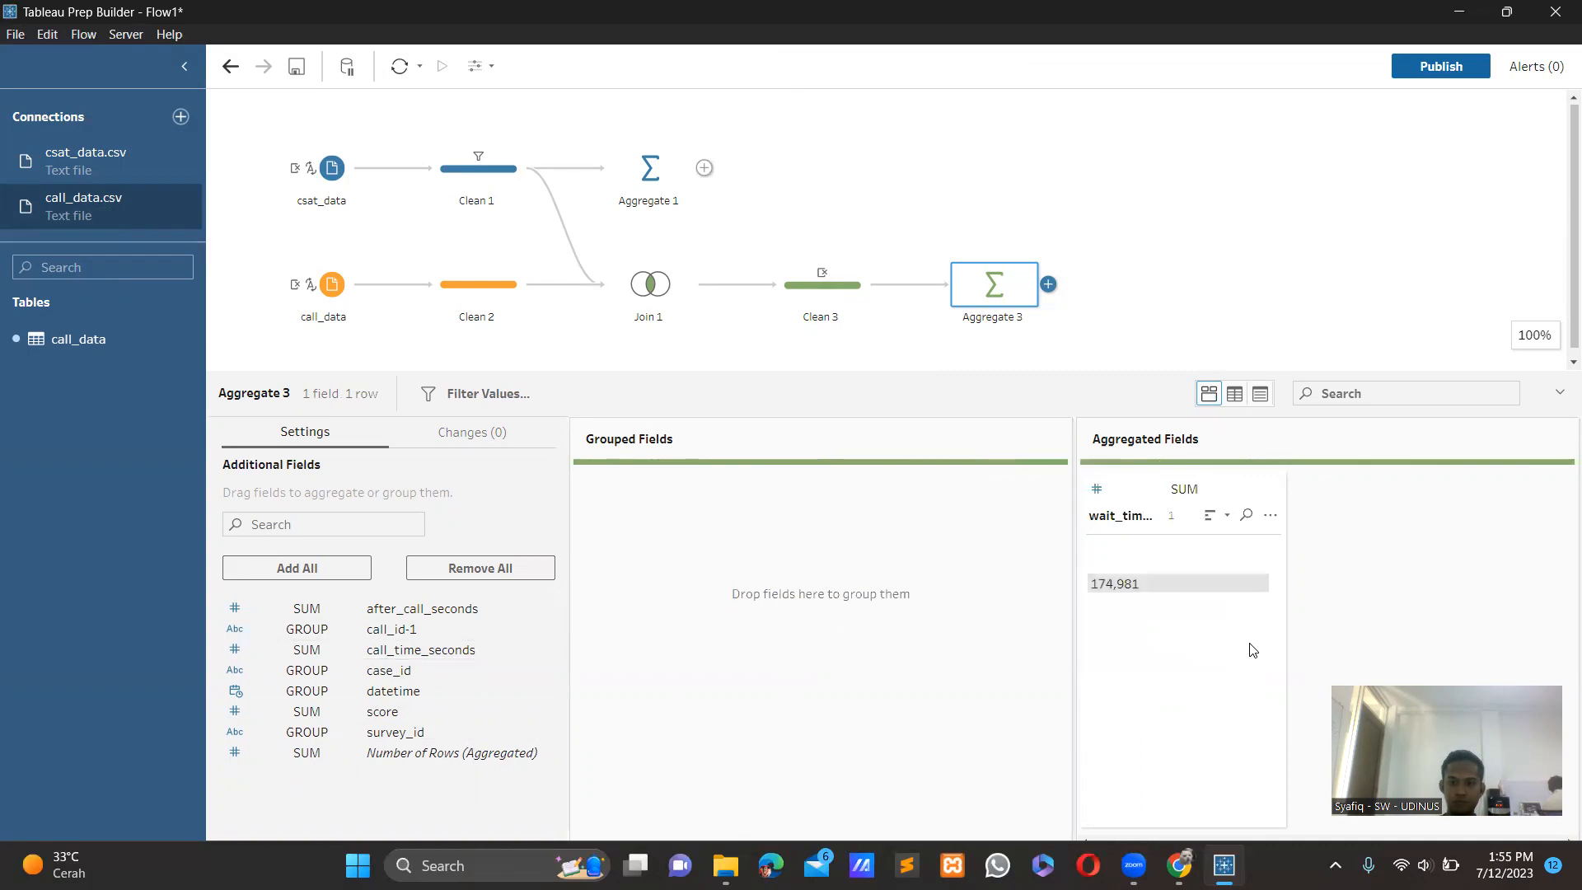
{"action": "left_click_drag", "start_coordinate": [433, 657], "coordinate": [1126, 637]}
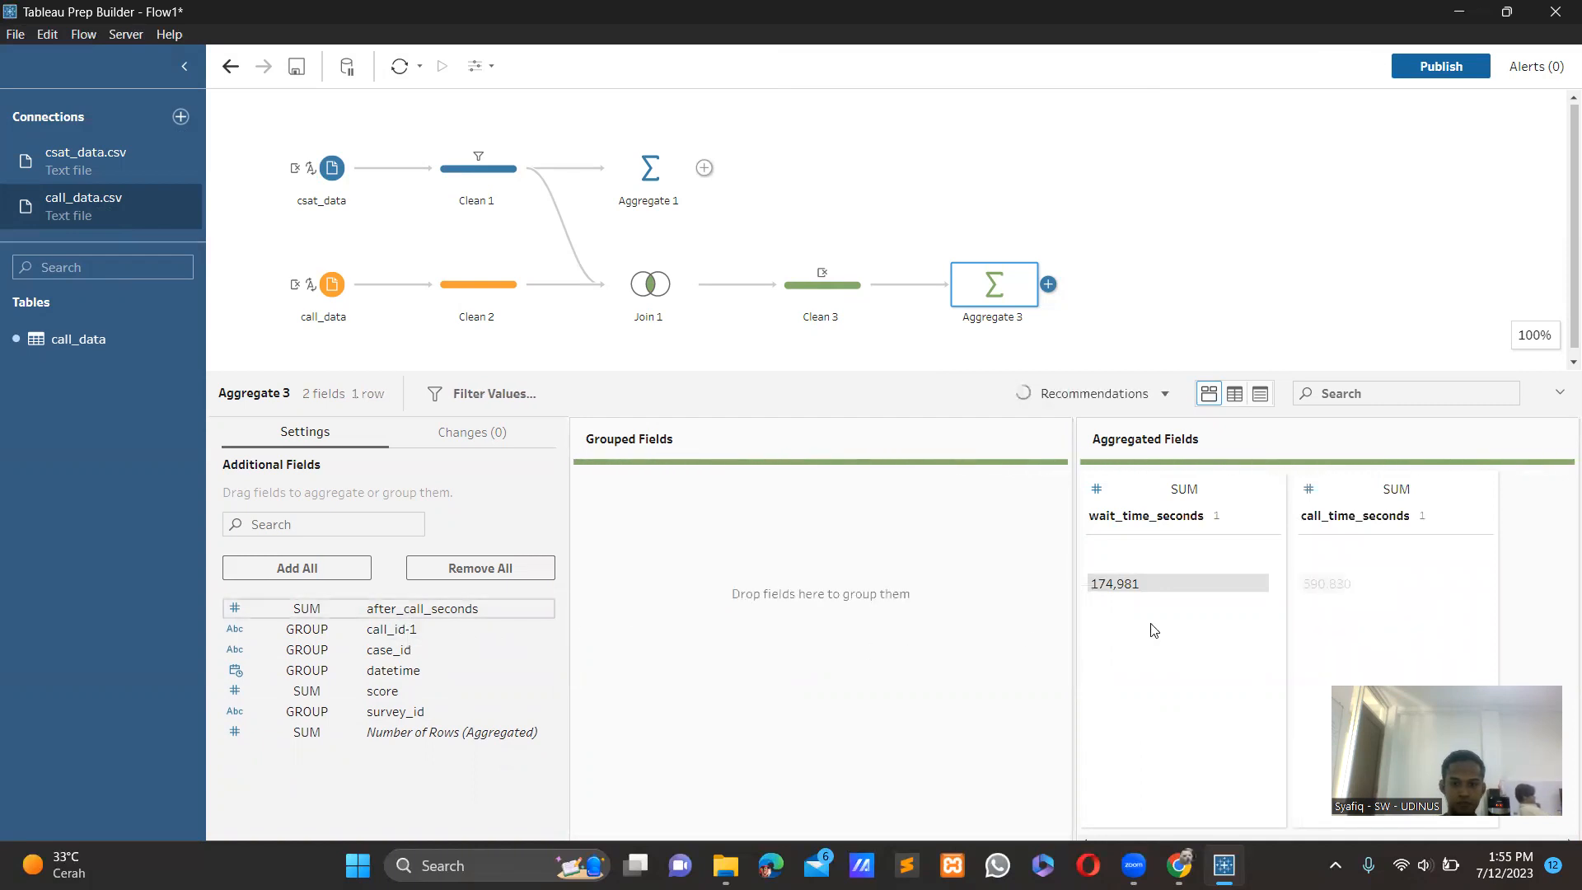
{"action": "left_click_drag", "start_coordinate": [437, 610], "coordinate": [1240, 660]}
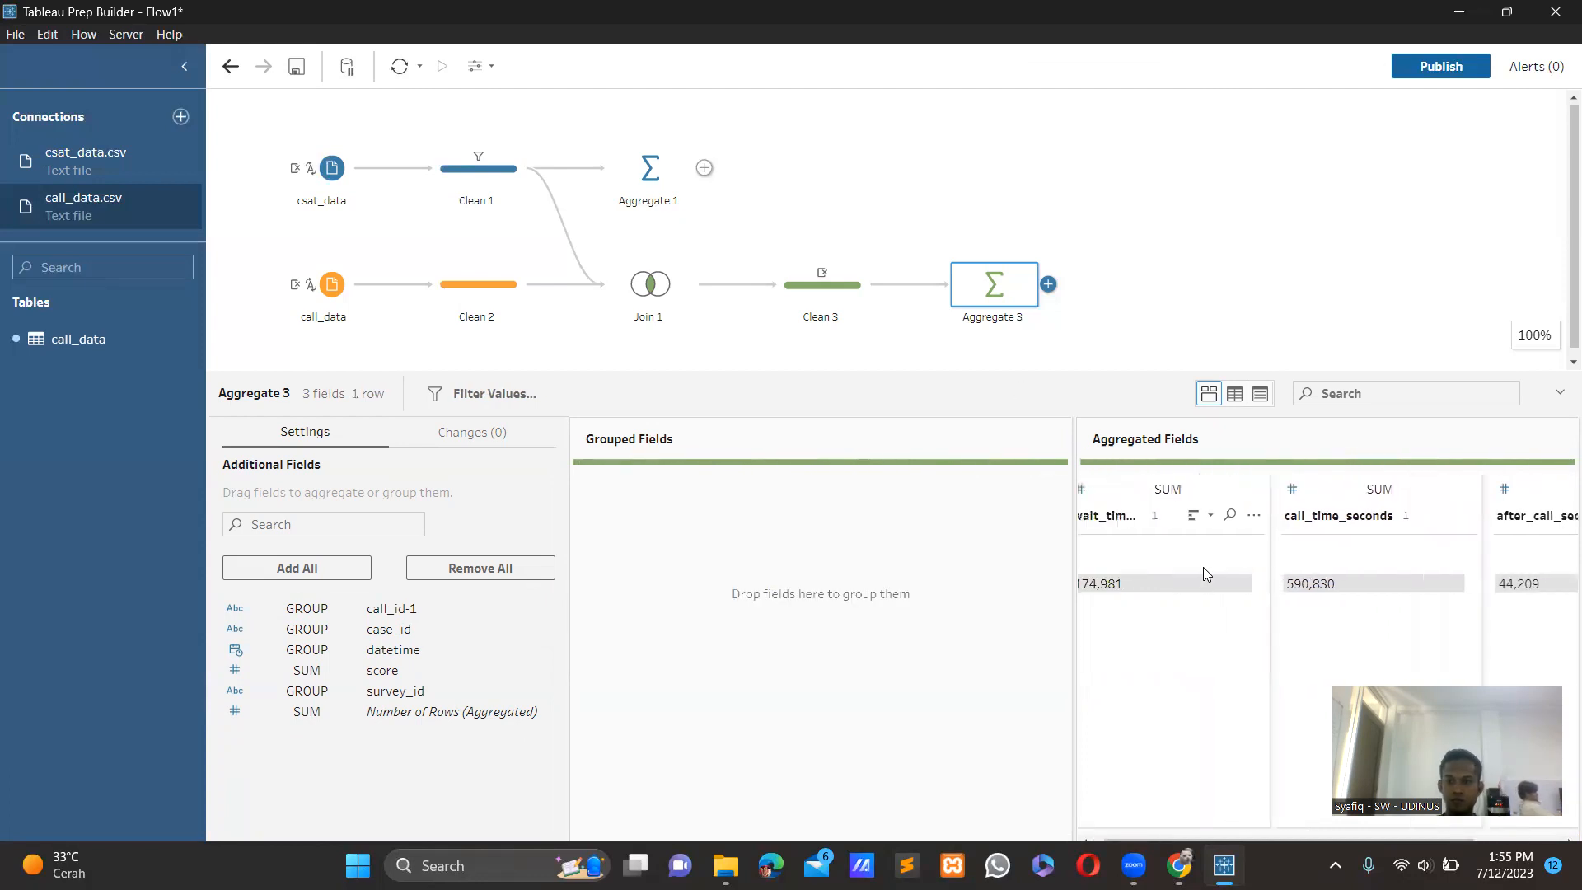
Set the aggregation of wait_time_seconds, call_time_seconds and after_call_seconds to Average in Aggregate 3.
{"action": "left_click", "coordinate": [1167, 492]}
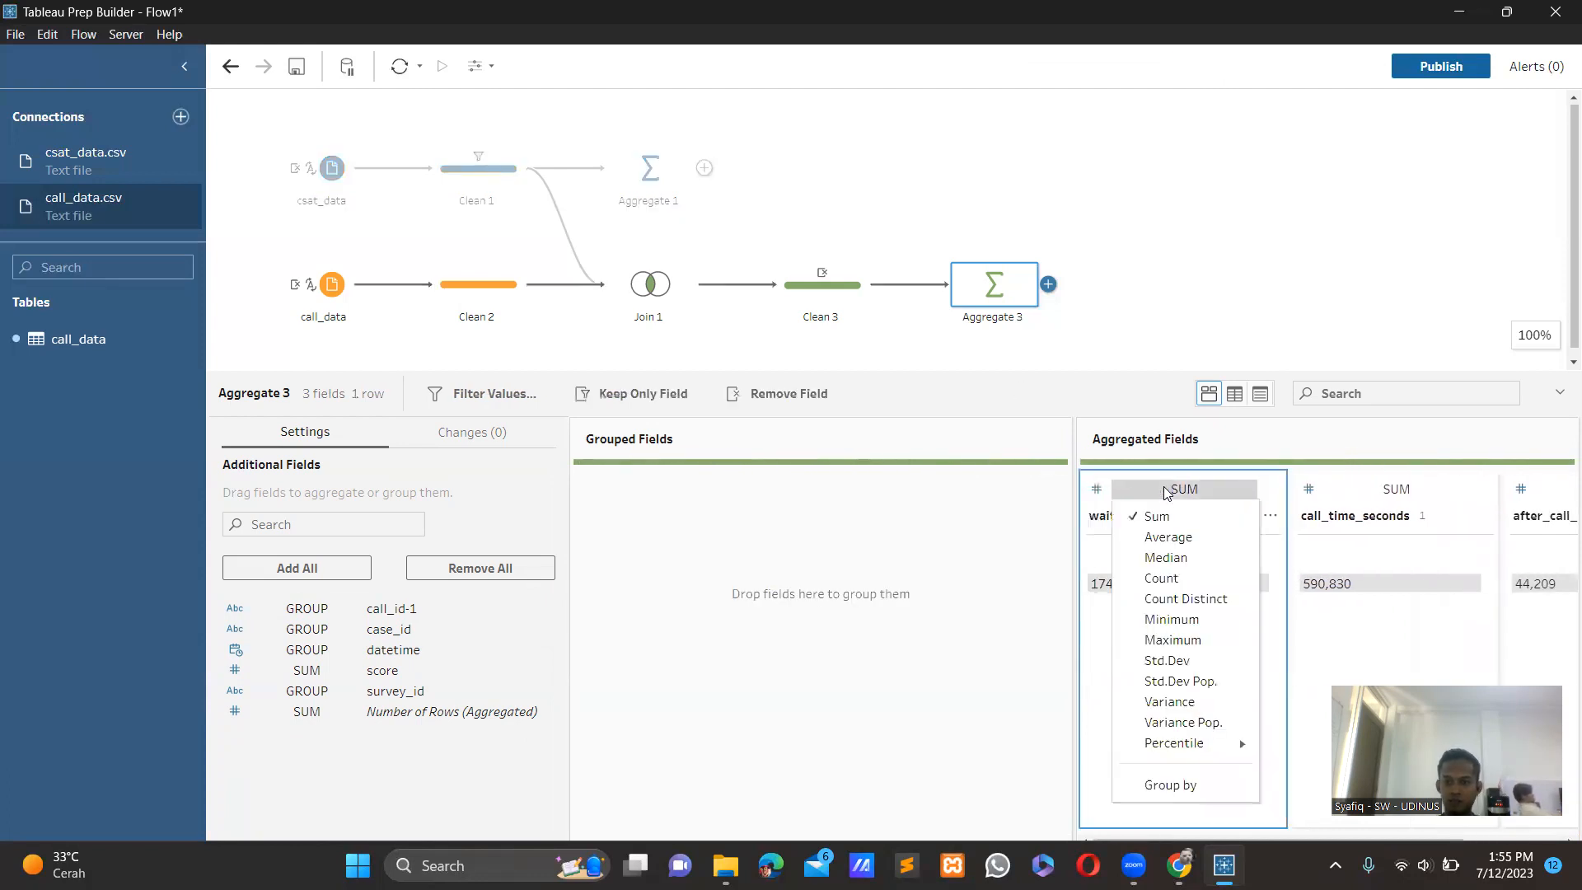
{"action": "left_click", "coordinate": [1167, 535]}
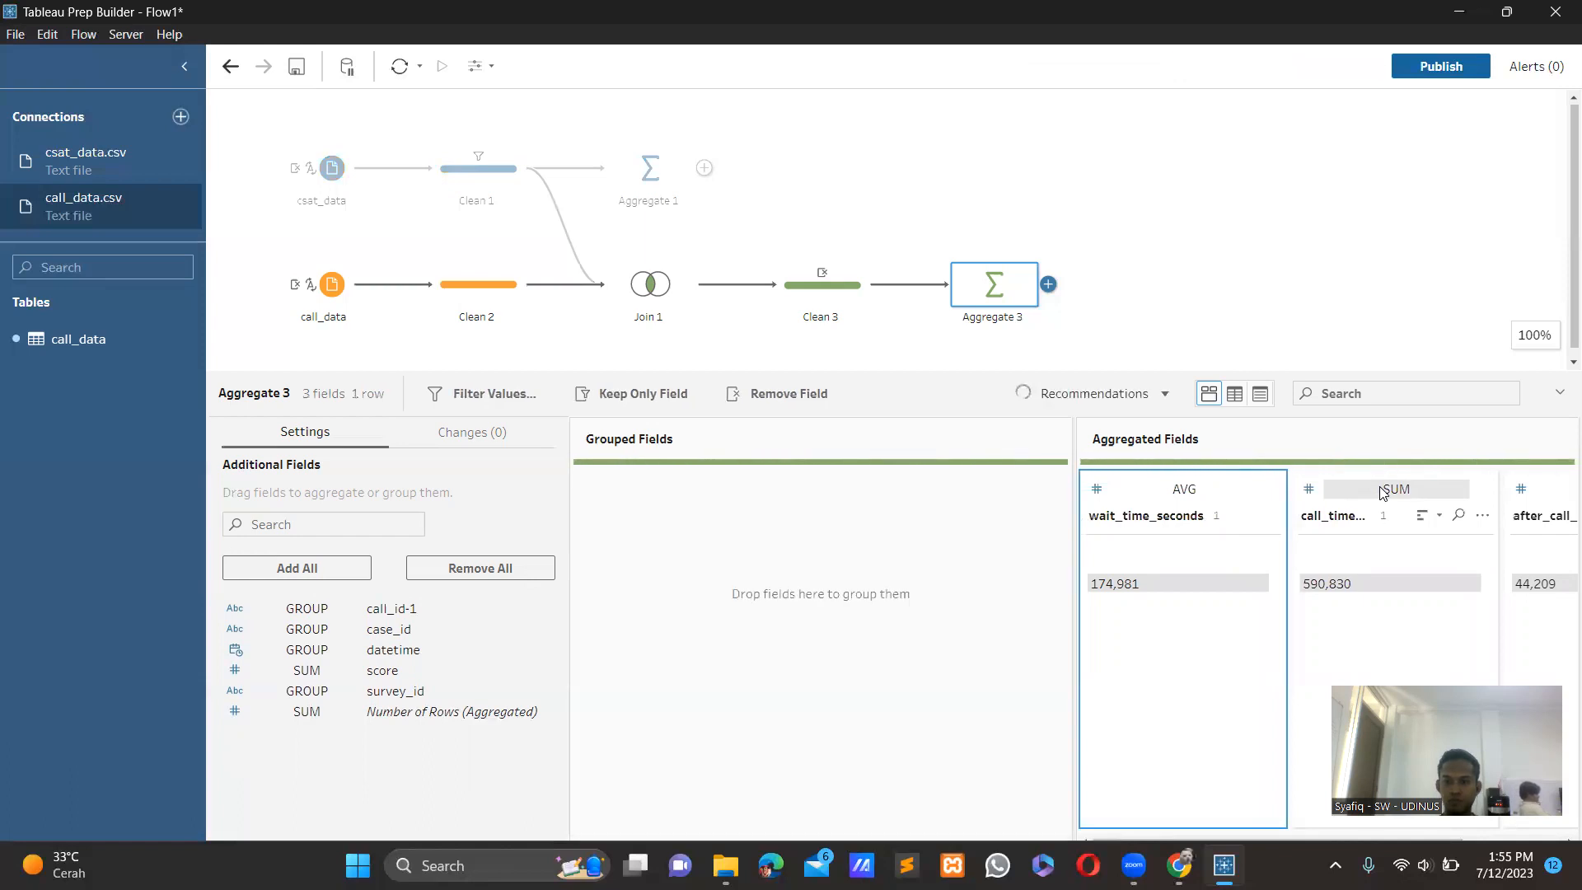
{"action": "left_click", "coordinate": [1375, 488]}
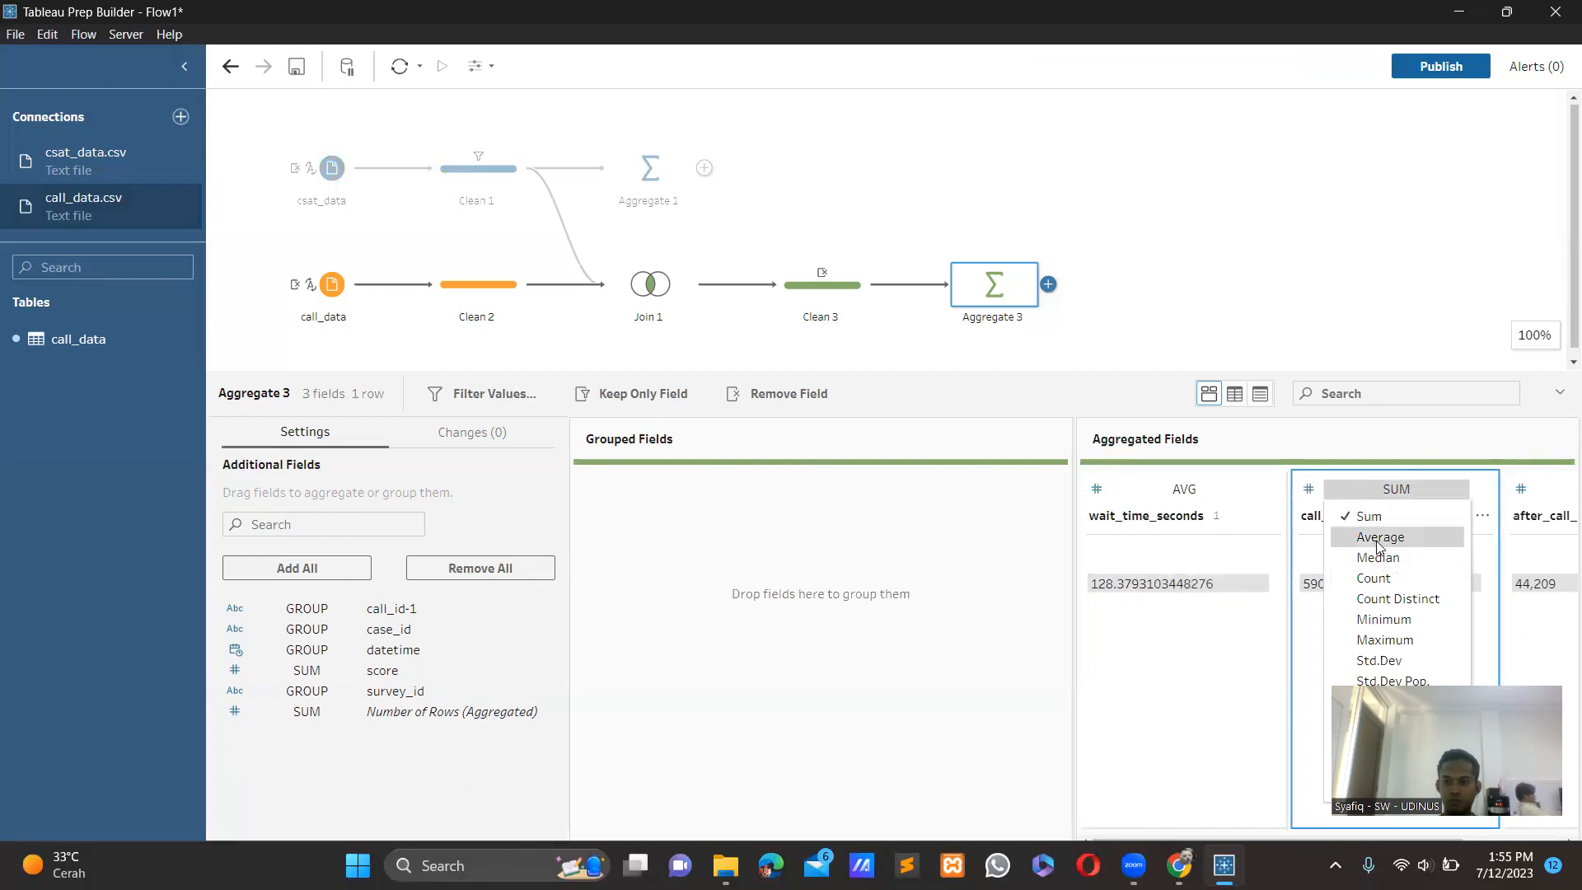
{"action": "left_click", "coordinate": [1378, 539]}
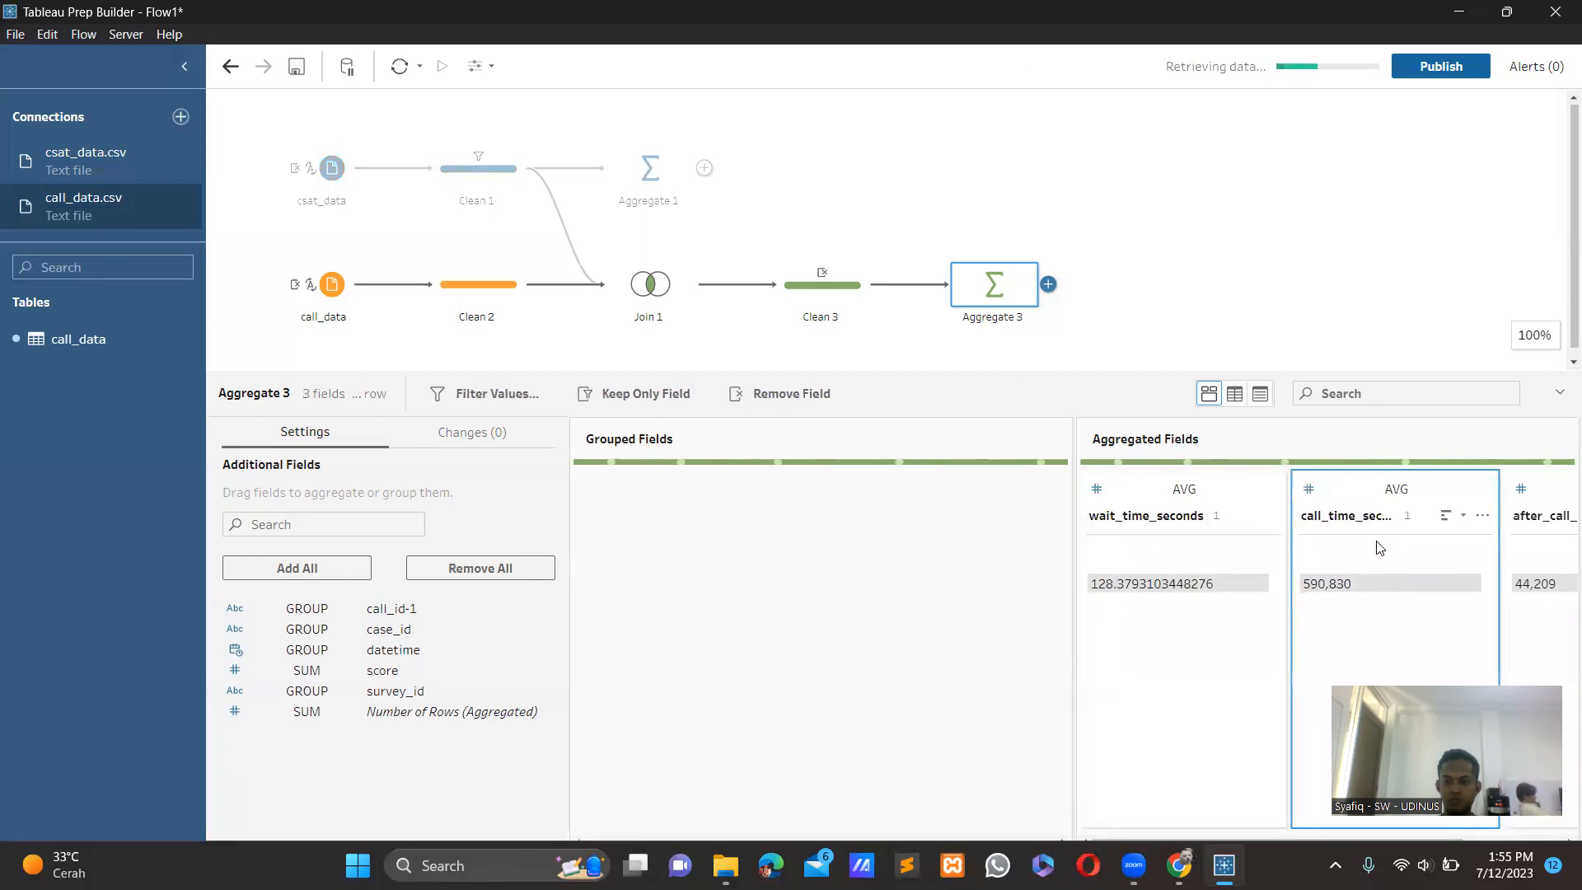
{"action": "scroll", "coordinate": [1380, 548], "scroll_direction": "right", "scroll_amount": 1}
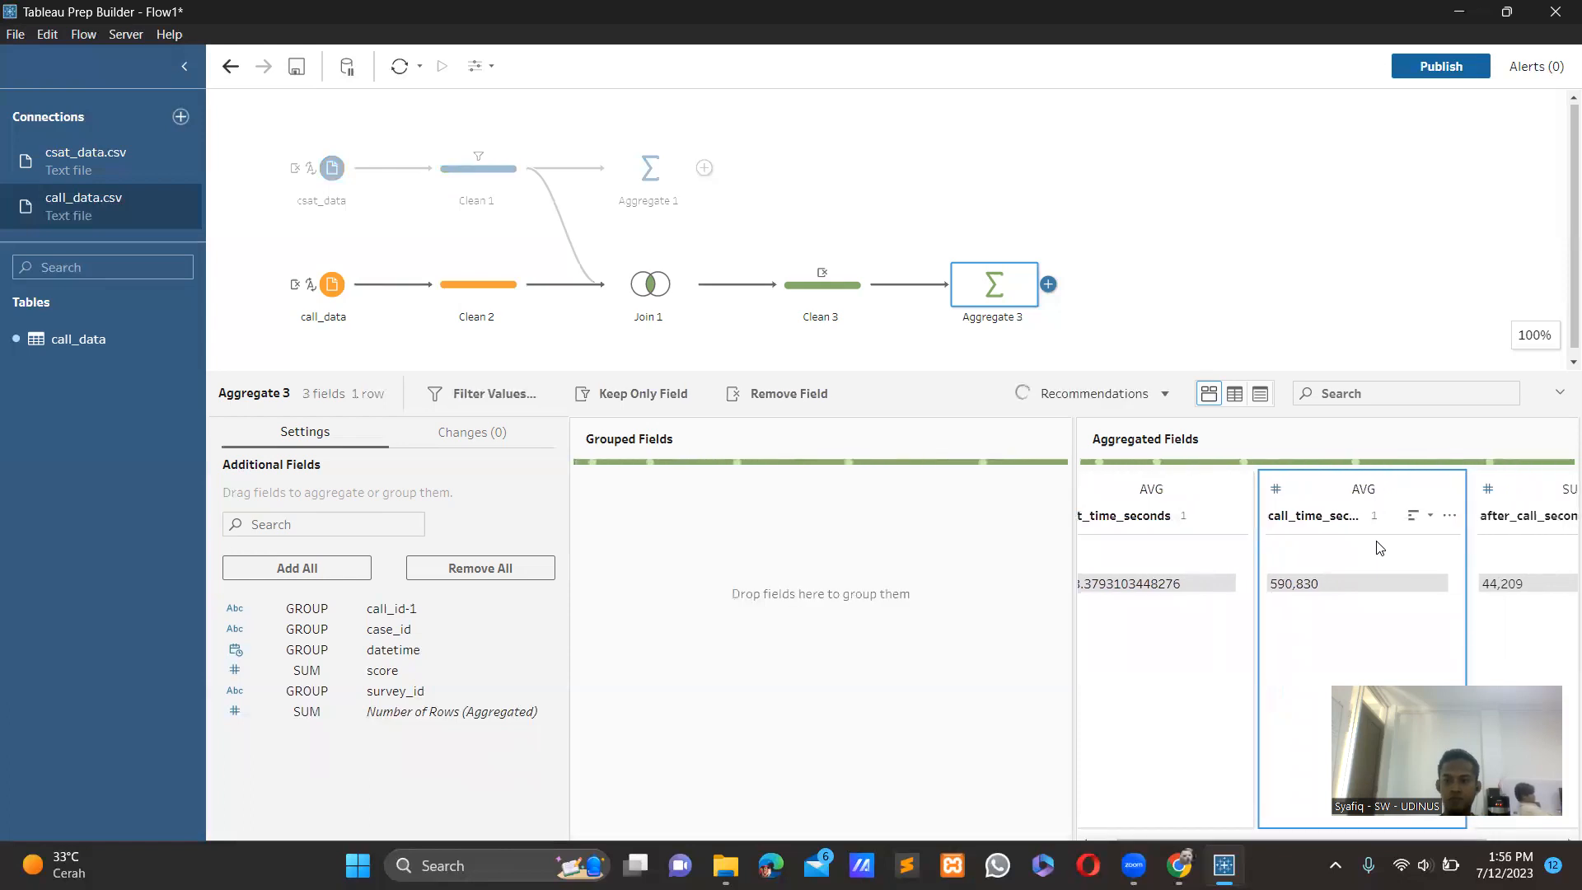
{"action": "scroll", "coordinate": [1381, 549], "scroll_direction": "right", "scroll_amount": 2}
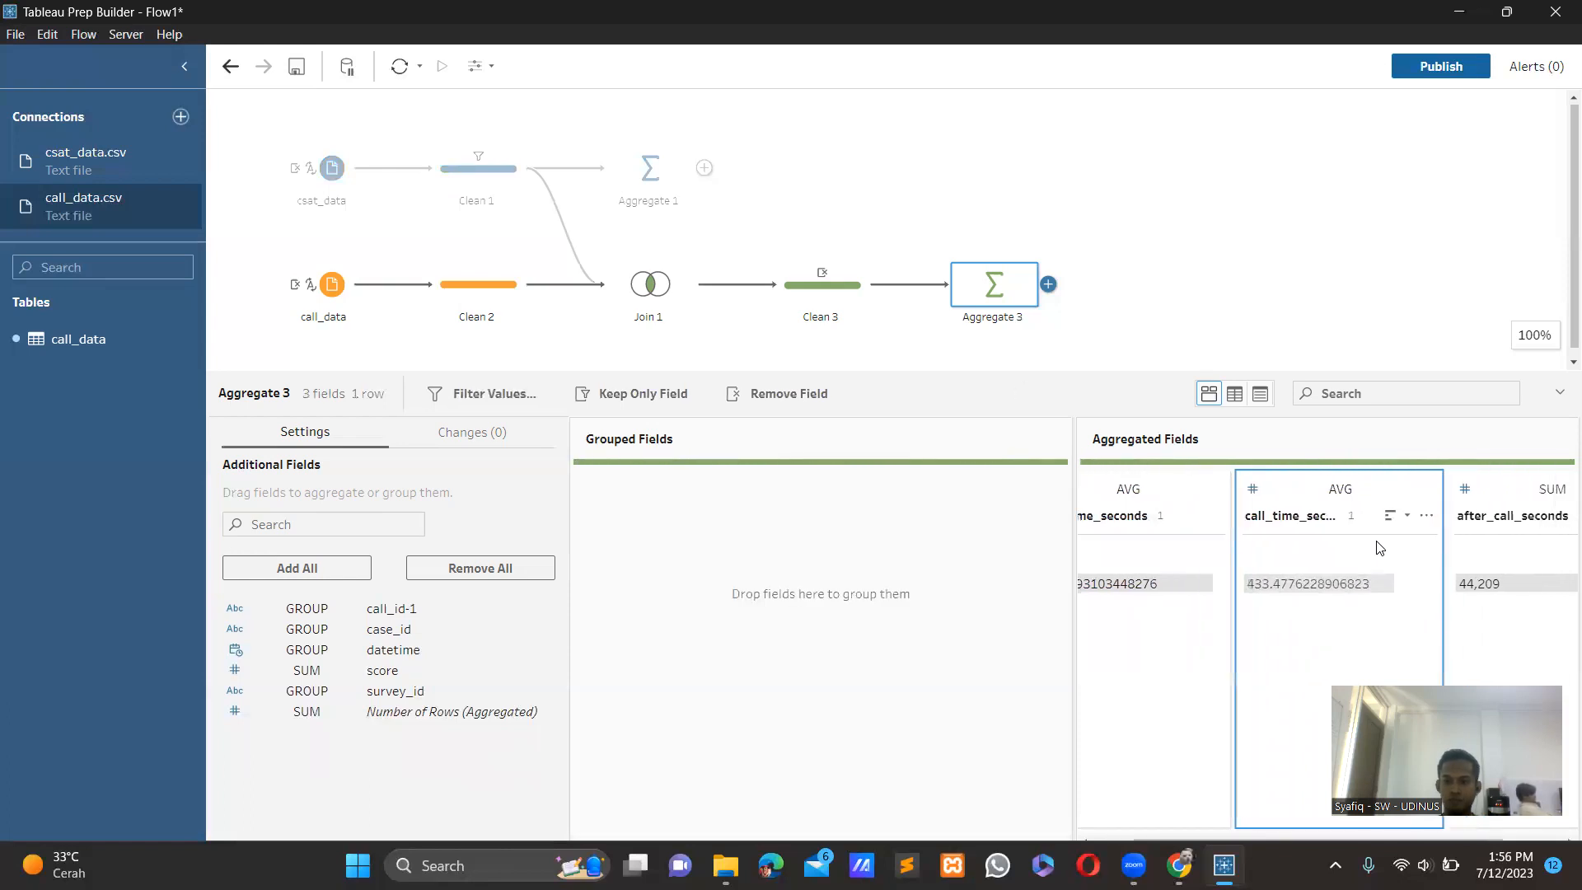
{"action": "left_click", "coordinate": [1503, 487]}
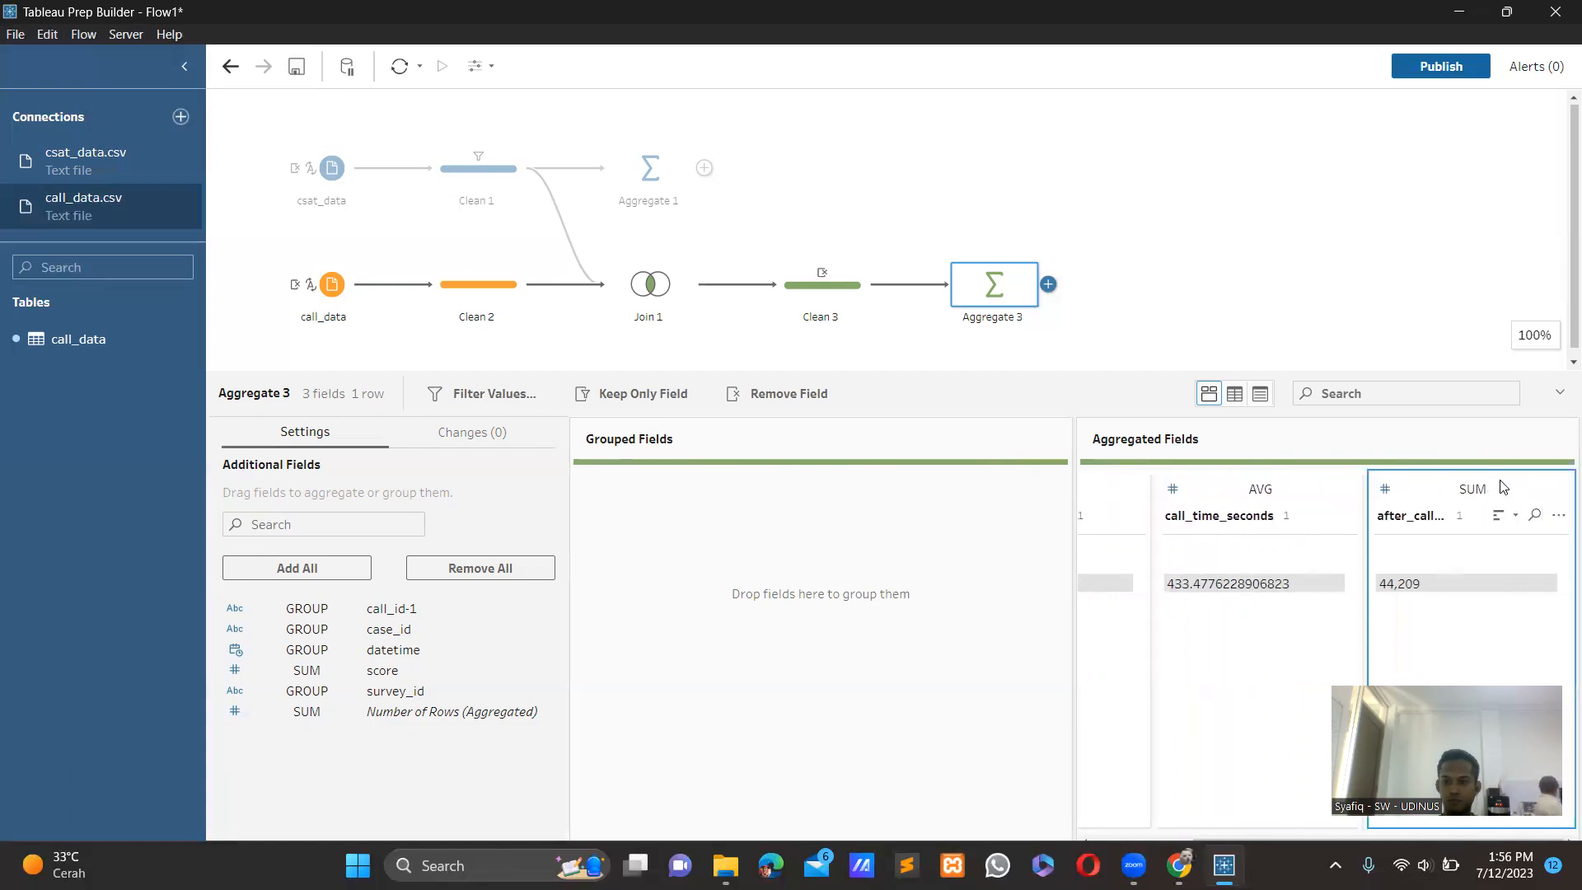
{"action": "left_click", "coordinate": [1494, 487]}
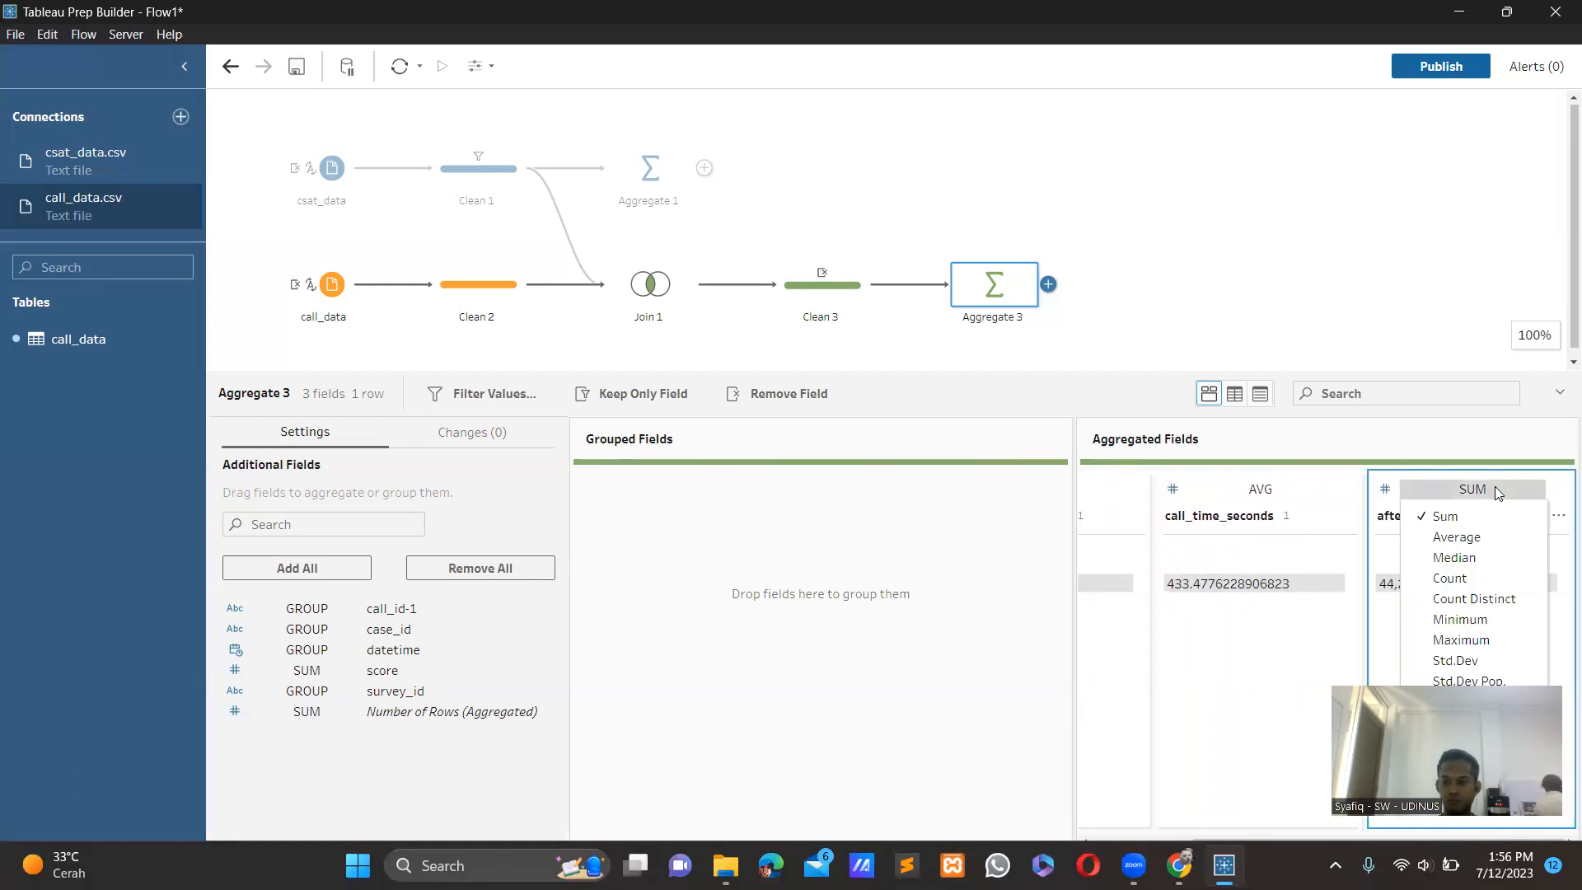
{"action": "left_click", "coordinate": [1477, 536]}
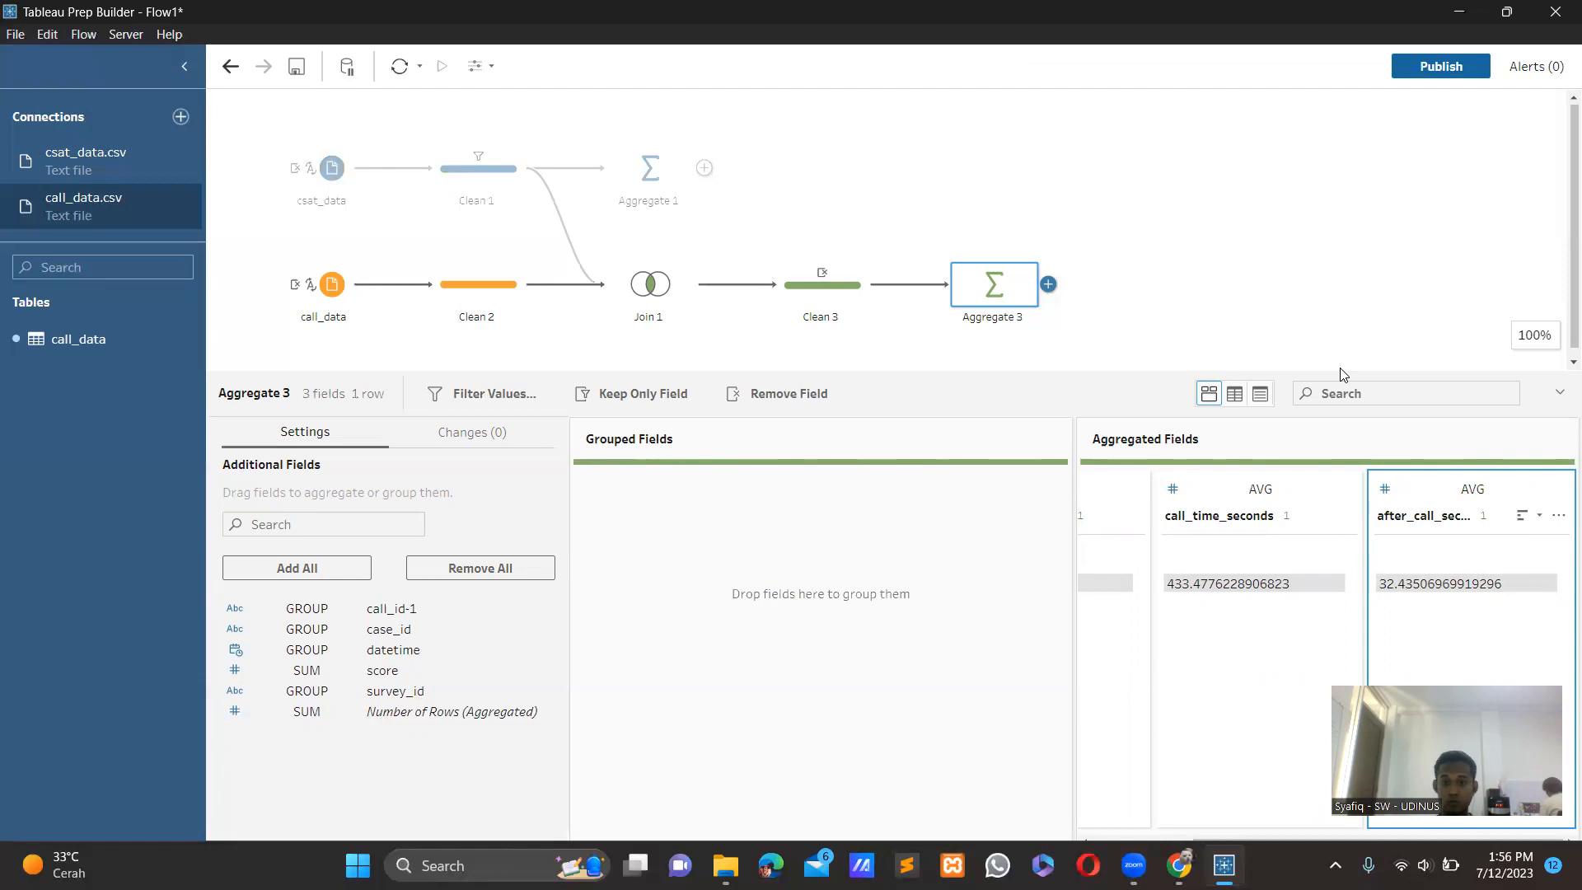
Add a clean step after Aggregate 3.
{"action": "left_click", "coordinate": [1191, 280]}
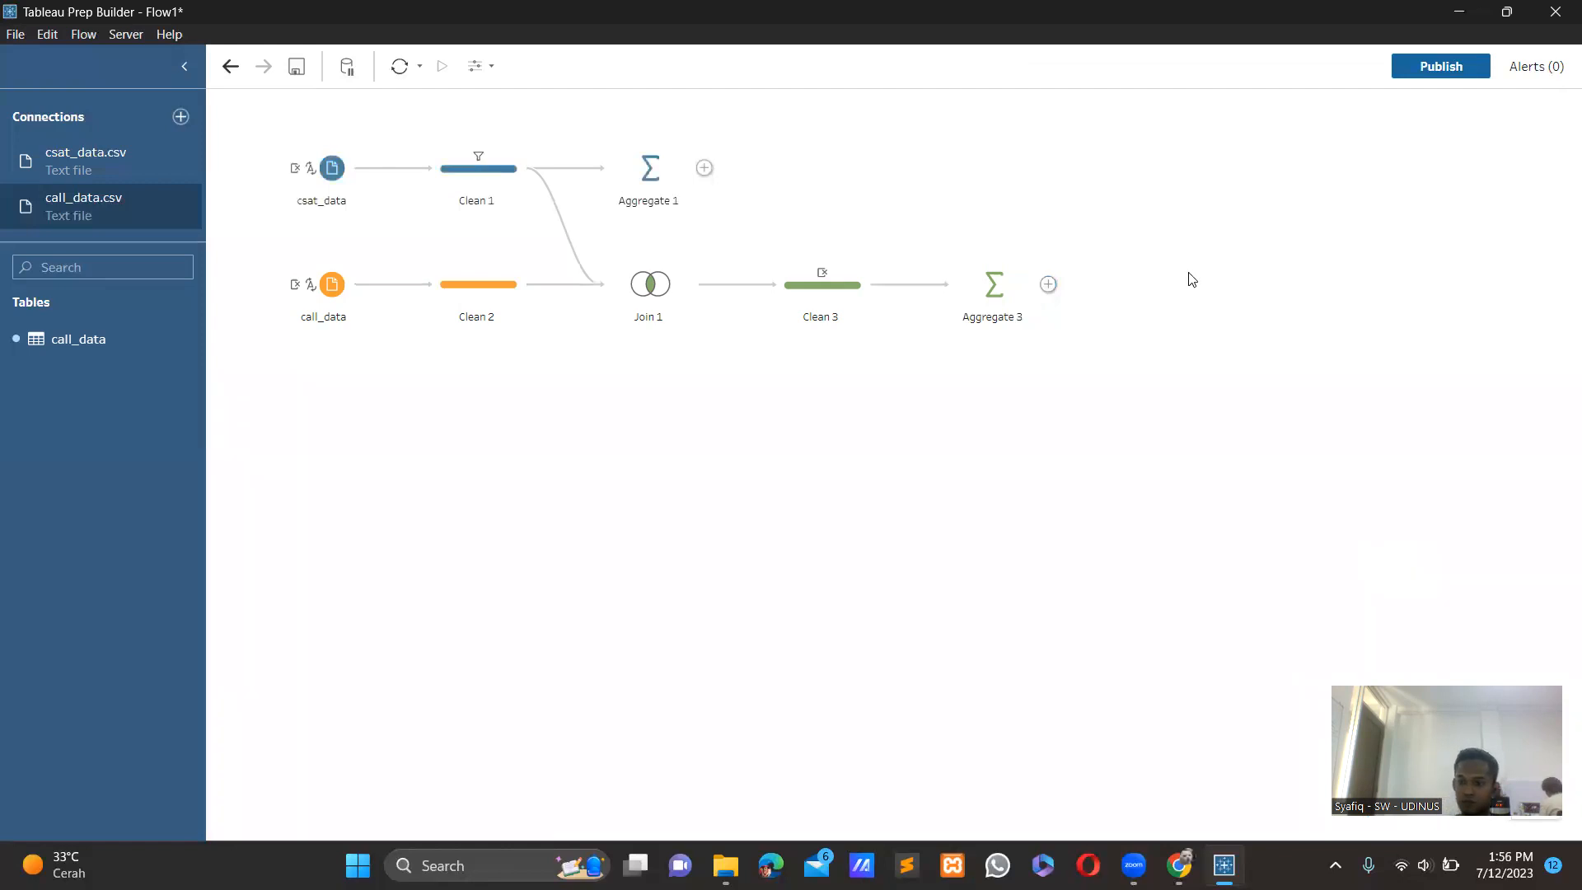
{"action": "left_click", "coordinate": [1048, 284]}
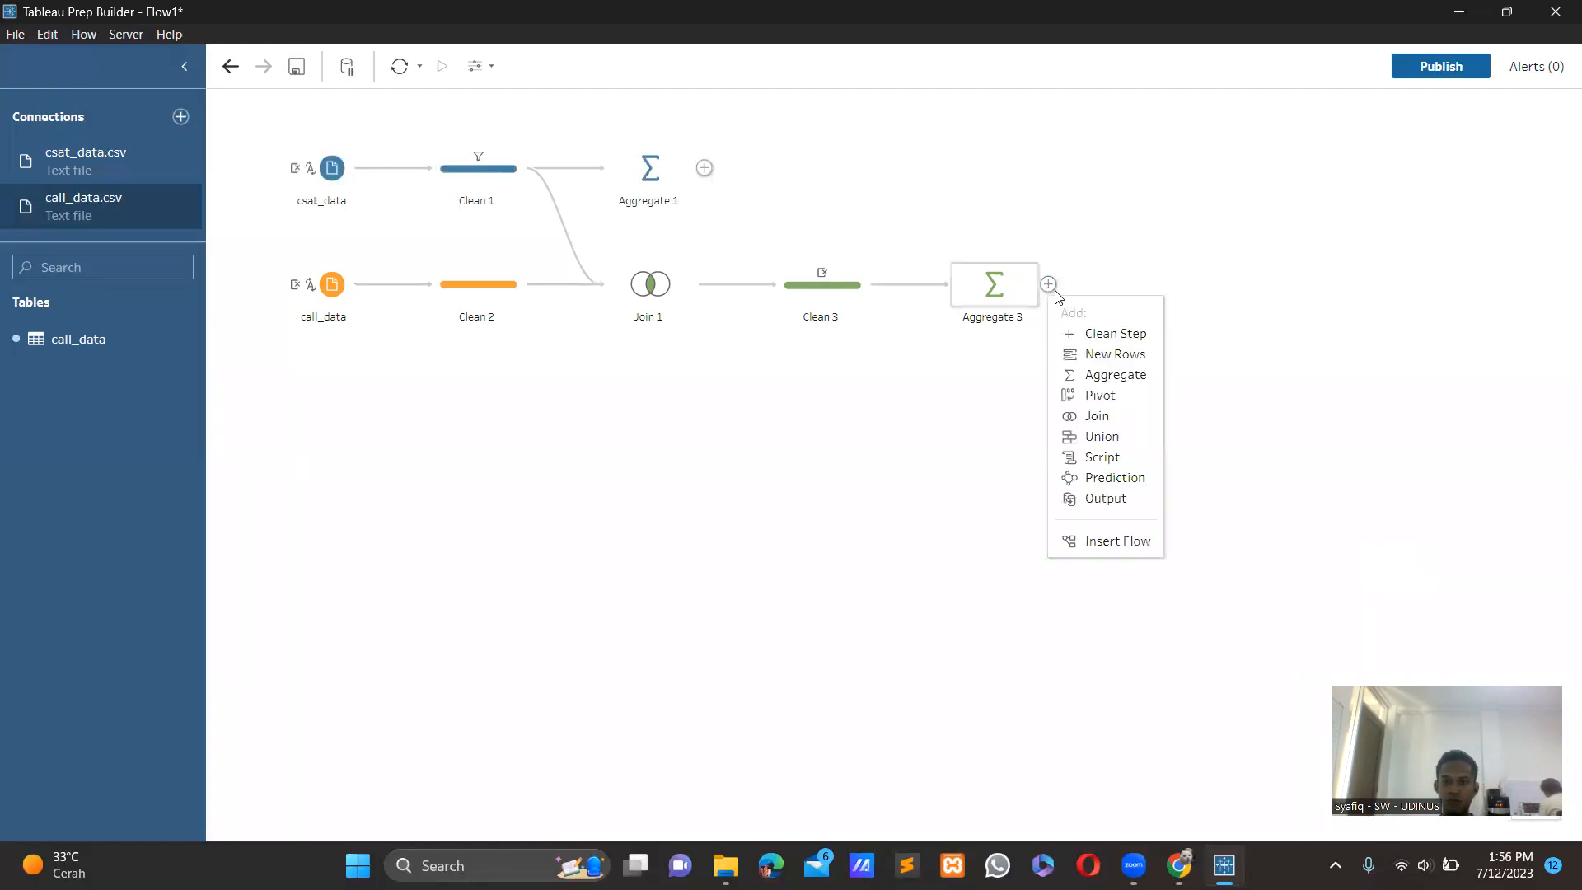
{"action": "left_click", "coordinate": [1088, 334]}
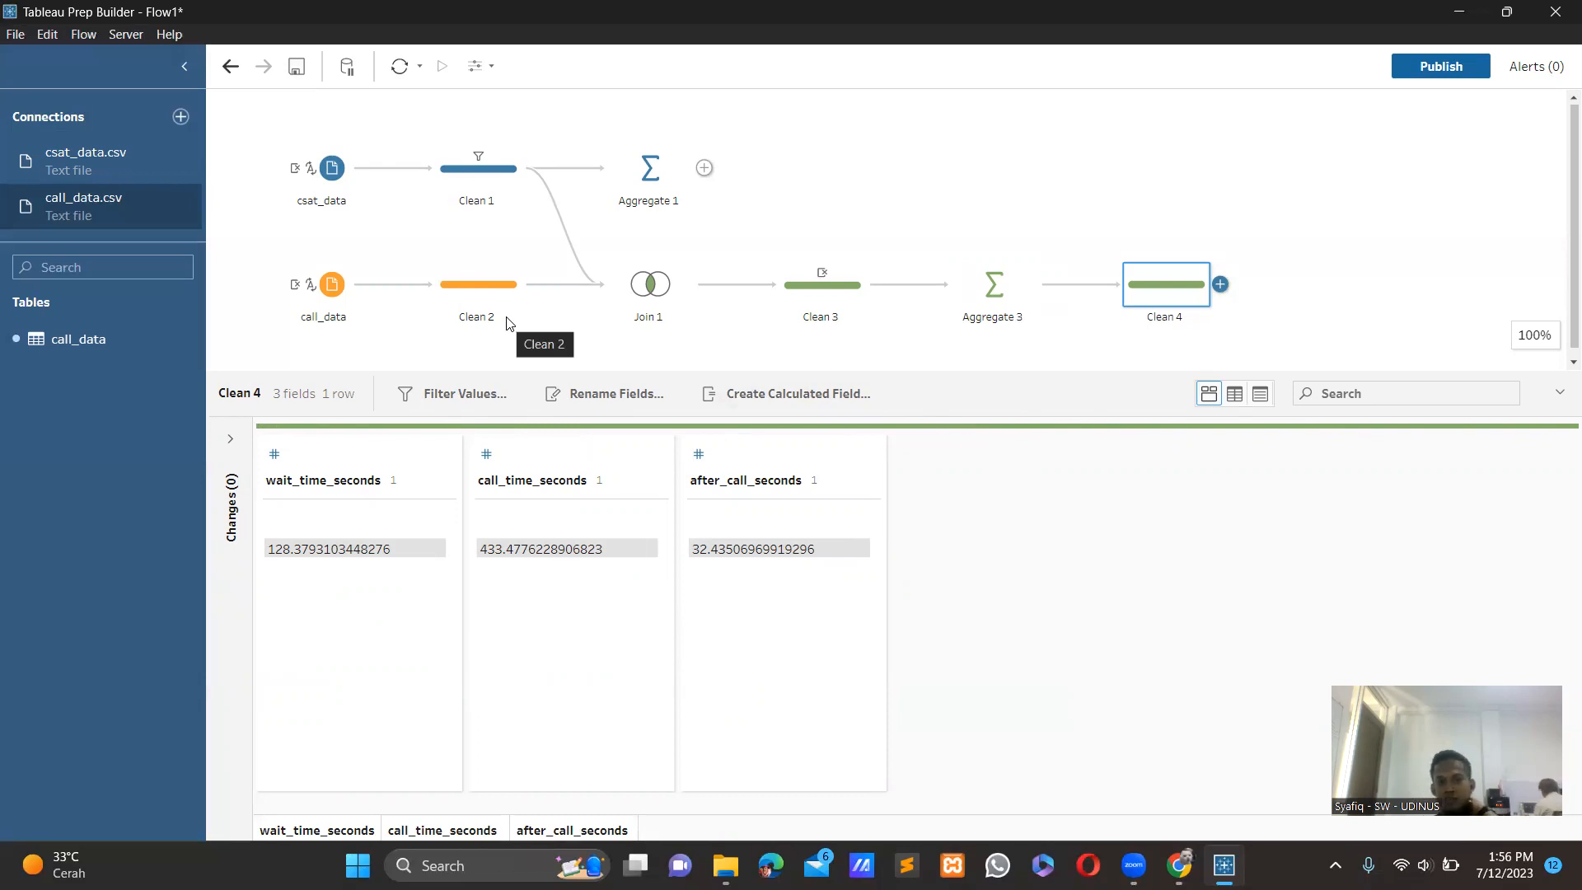
Create a second join of Clean 2 with Clean 1 using the right unmatched only type, and add a clean step after it.
{"action": "left_click_drag", "start_coordinate": [466, 298], "coordinate": [544, 175]}
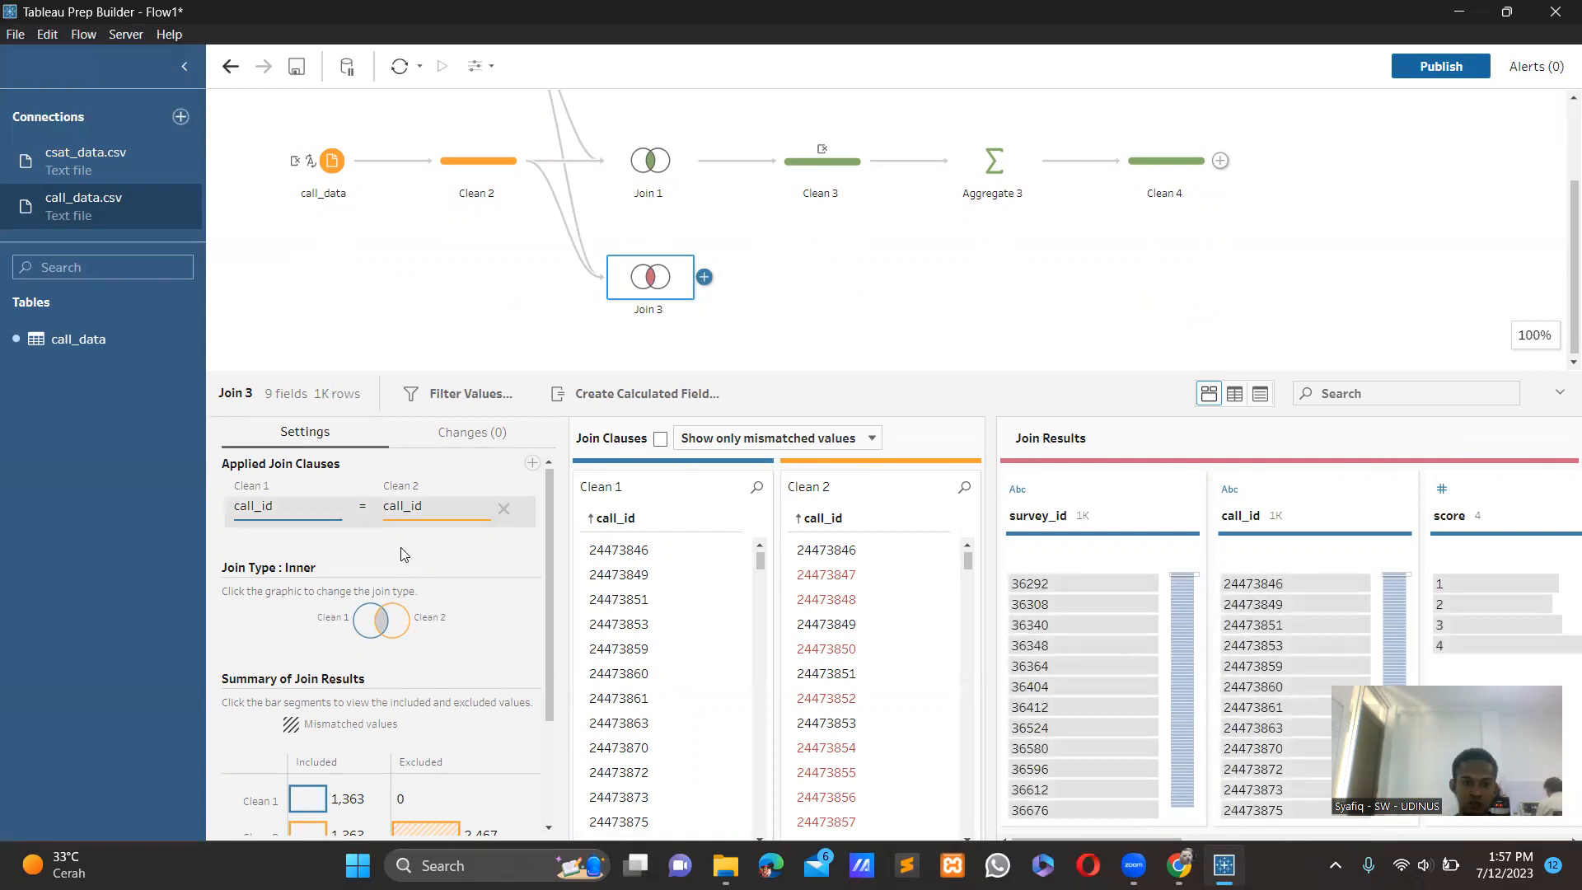
{"action": "left_click", "coordinate": [400, 628]}
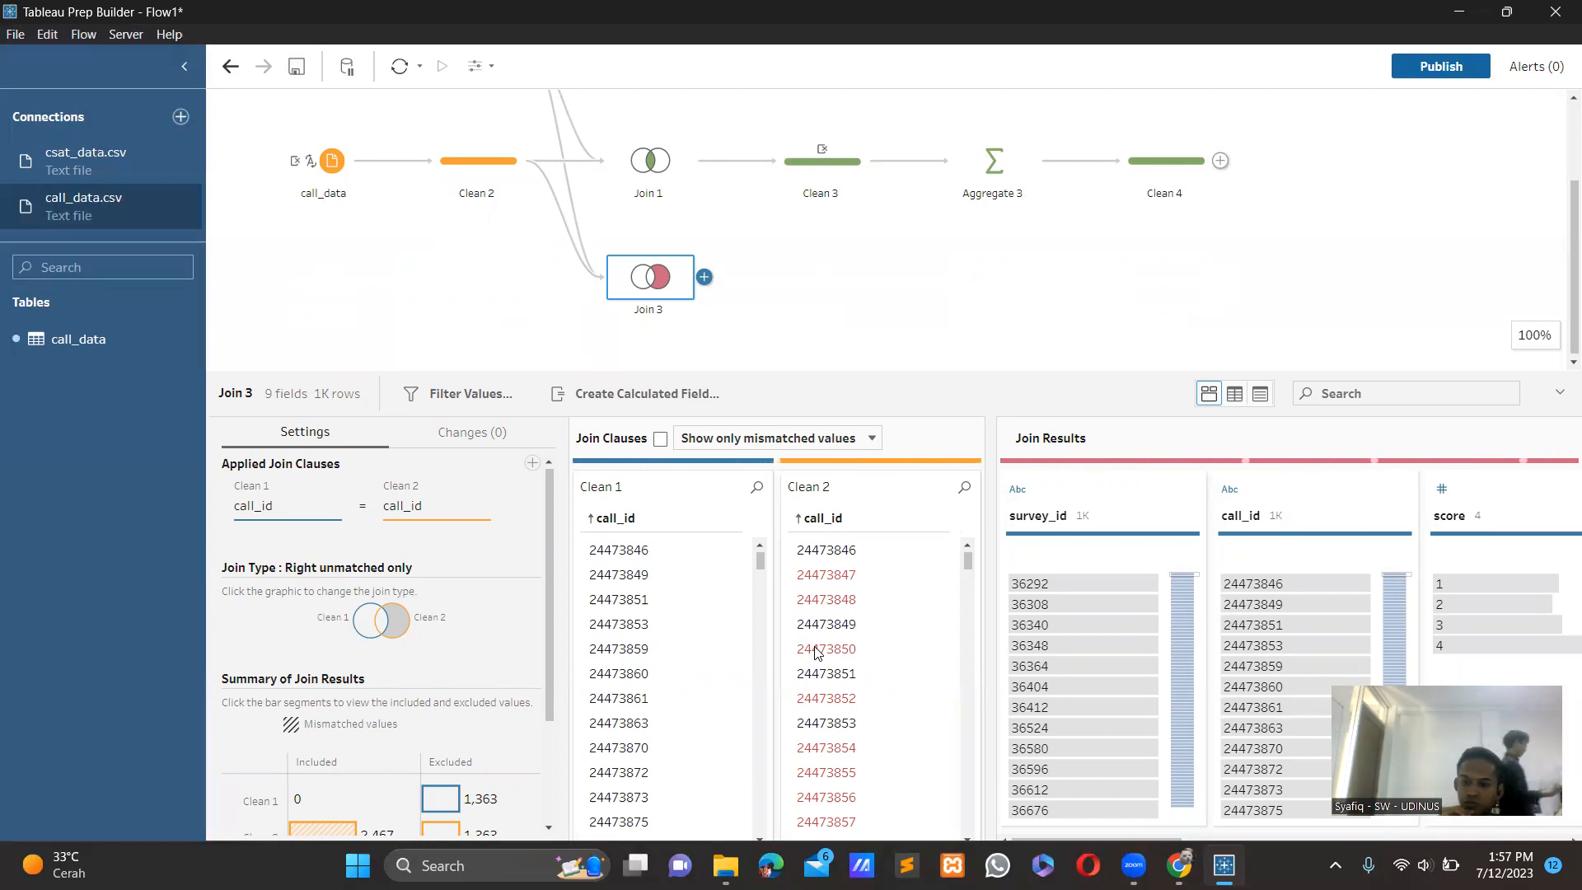
{"action": "left_click", "coordinate": [704, 278]}
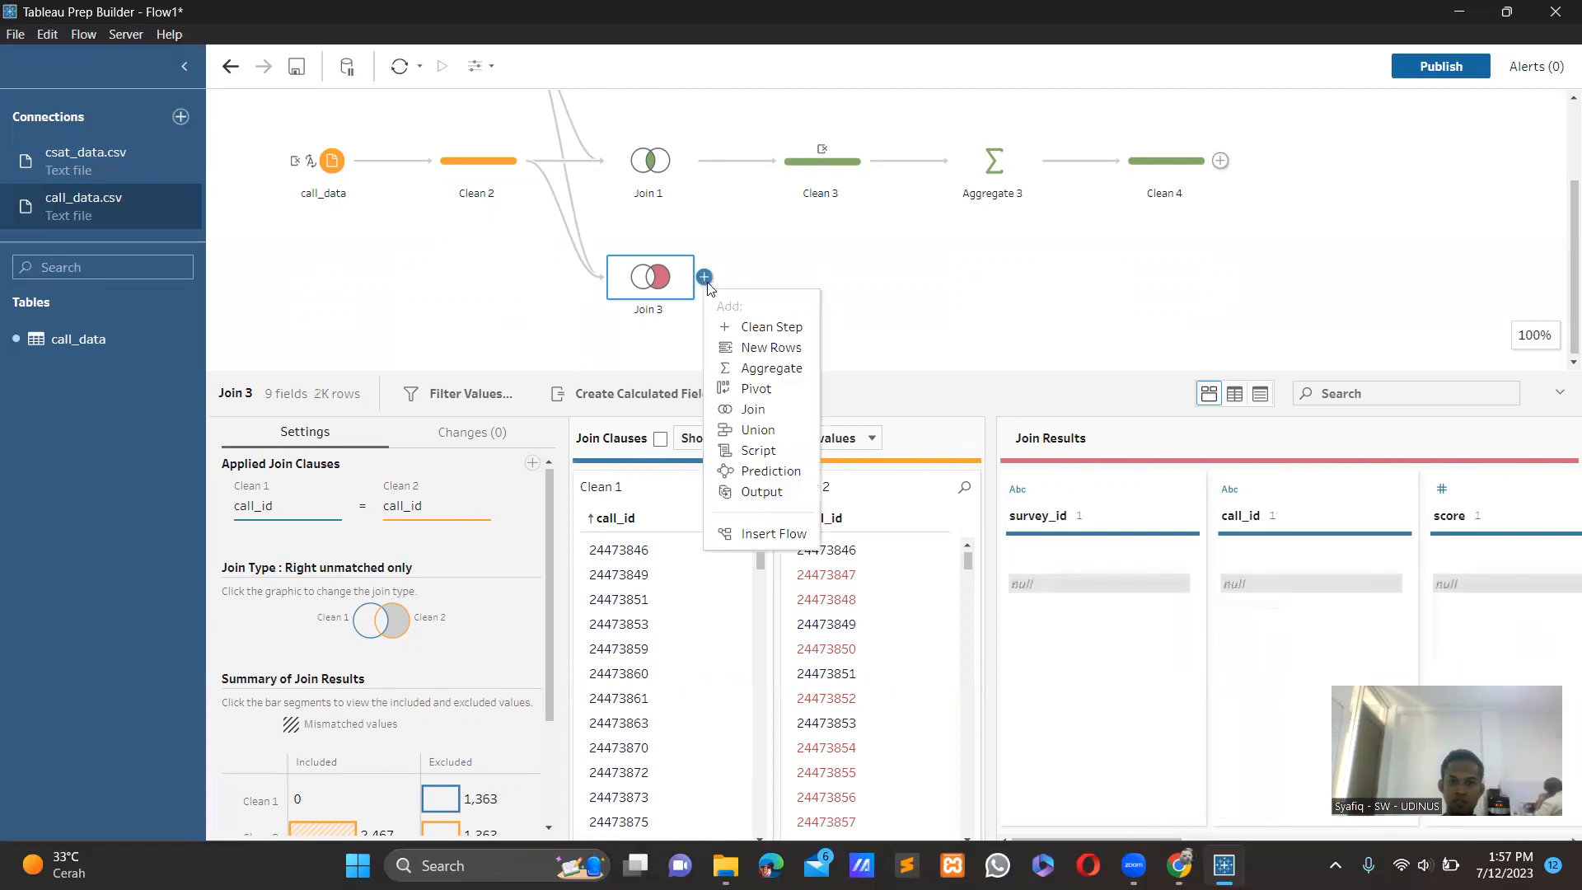
{"action": "left_click", "coordinate": [741, 326]}
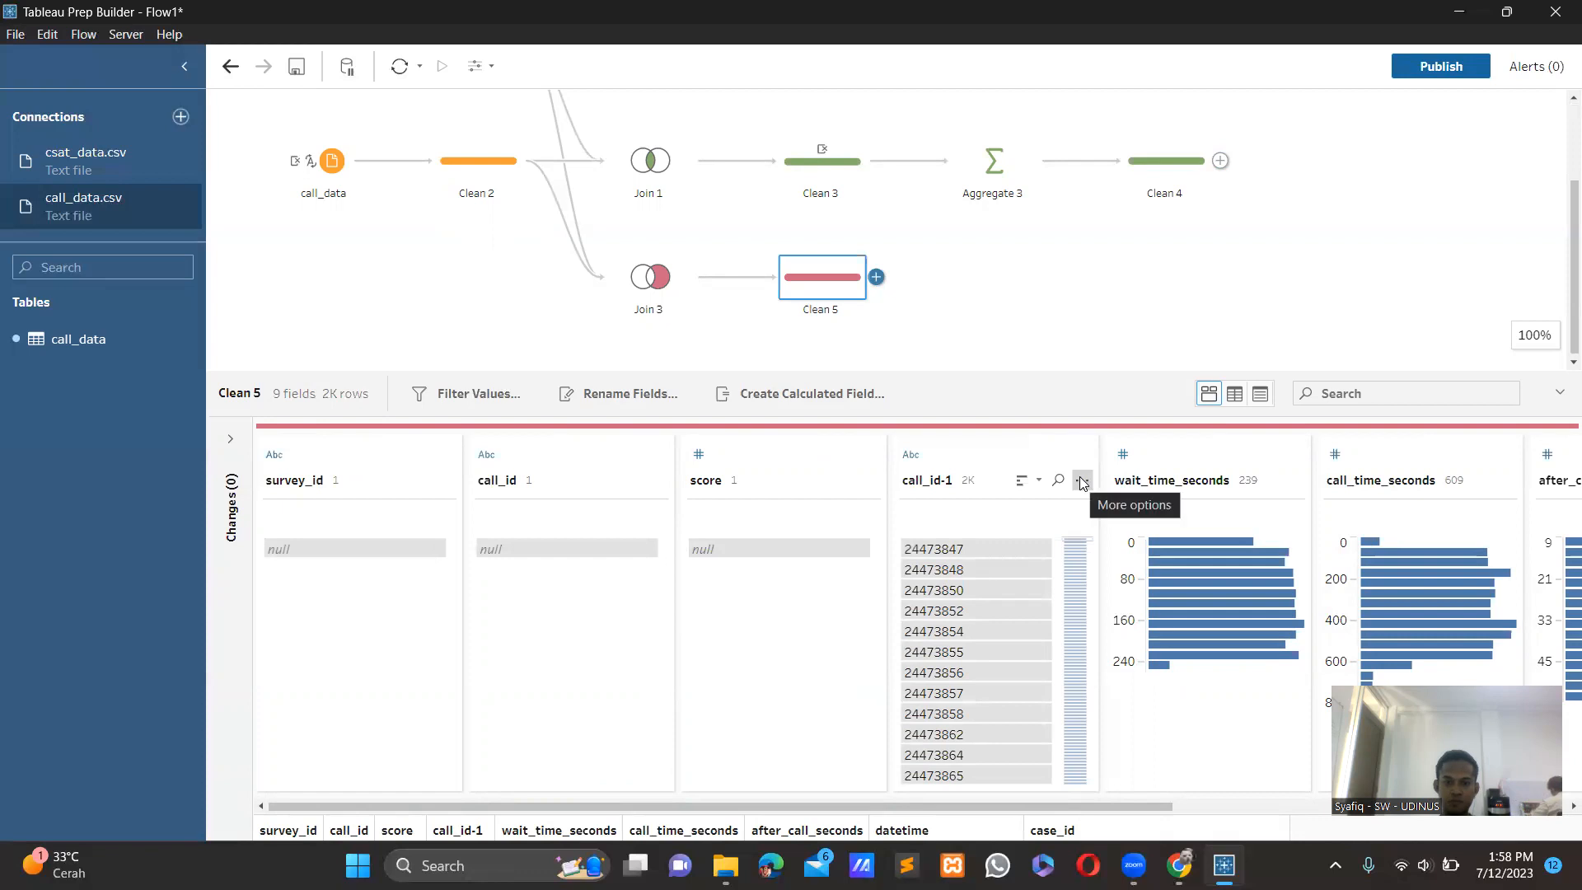
Remove the call_id-1 field in the Clean 5 step.
{"action": "left_click", "coordinate": [1082, 481]}
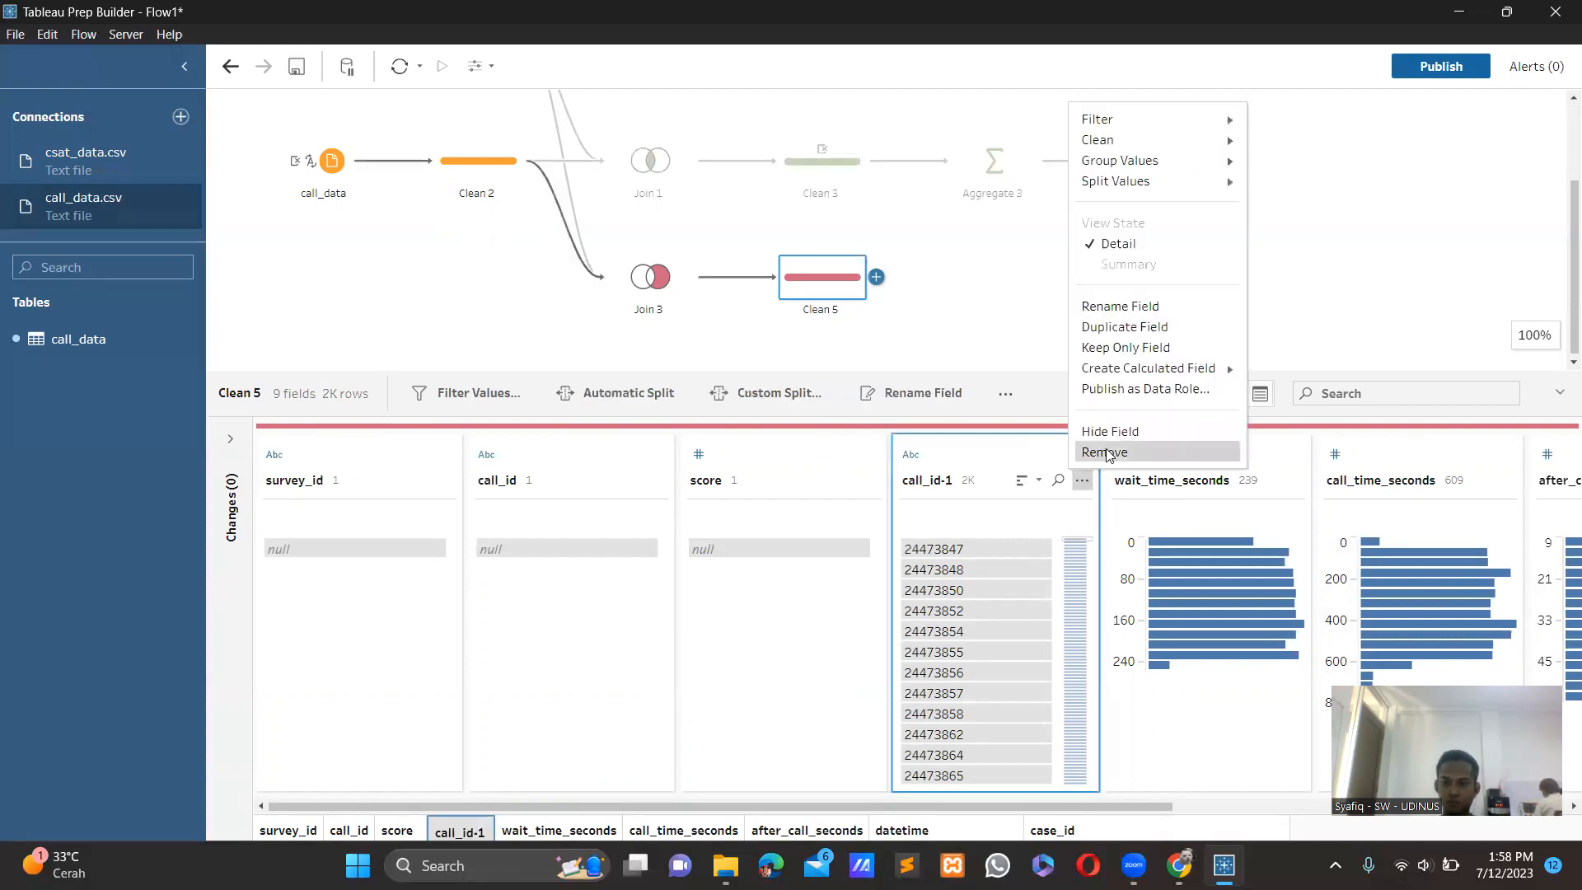
{"action": "left_click", "coordinate": [1105, 453]}
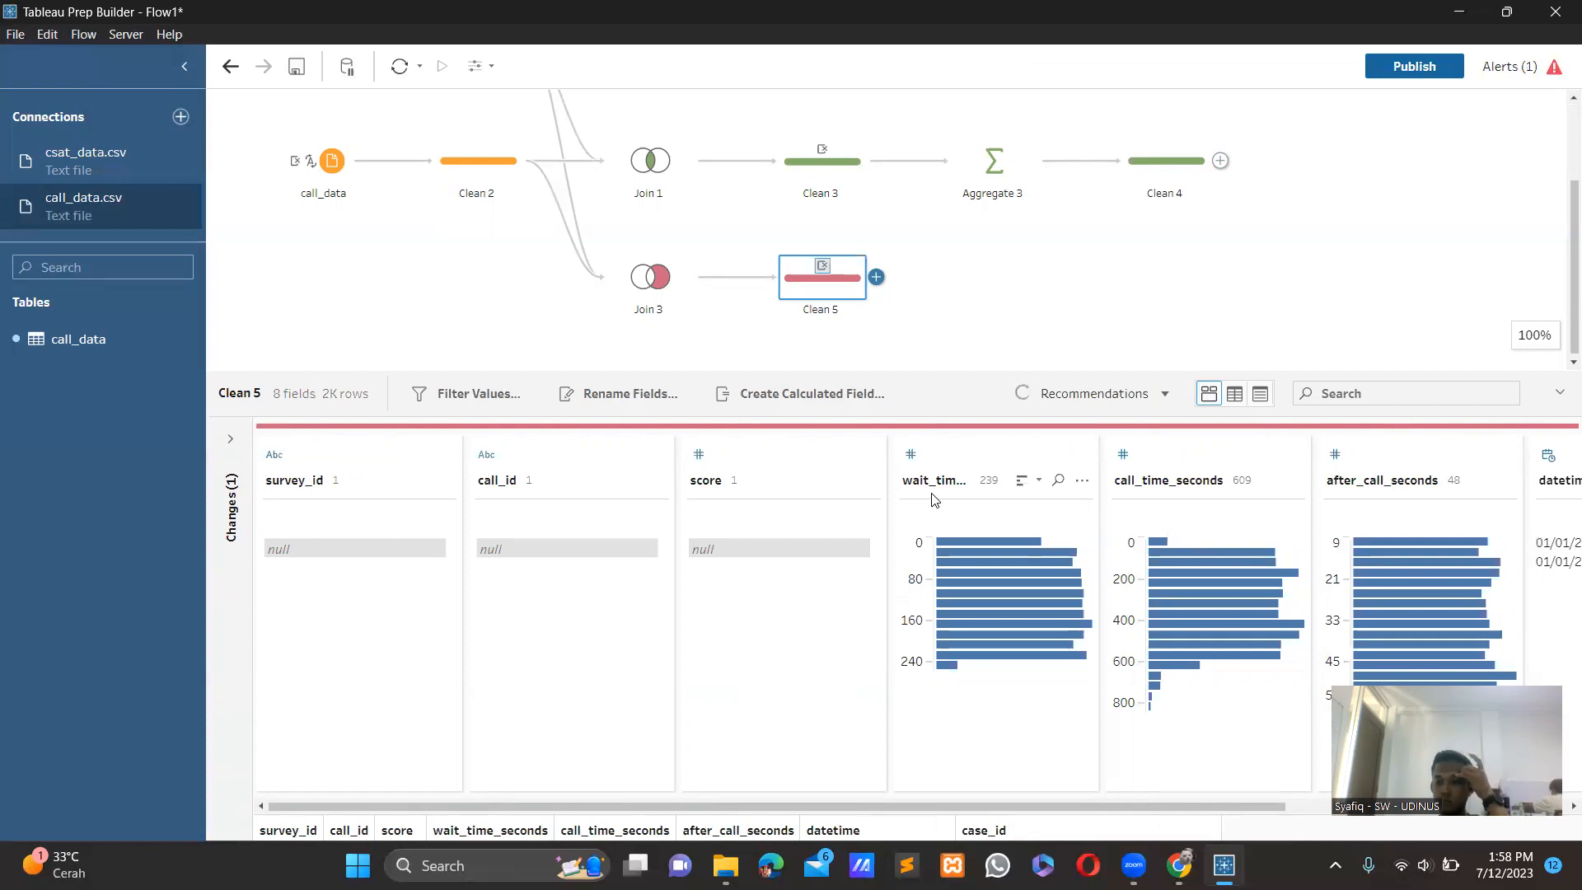
{"action": "left_click", "coordinate": [969, 351]}
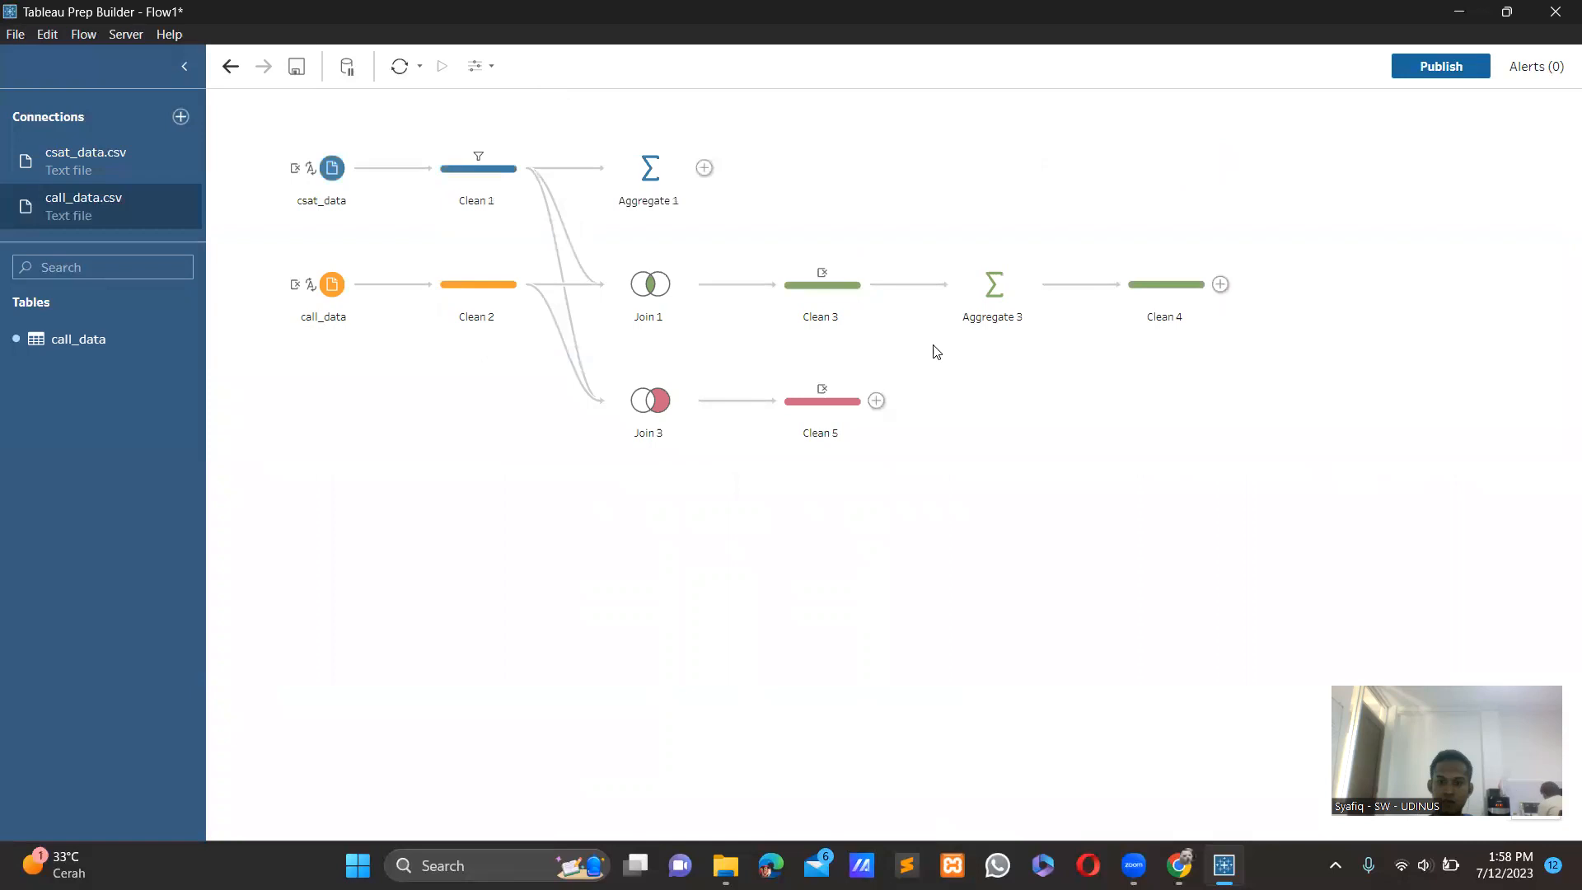
Add an aggregate step after Clean 5.
{"action": "left_click", "coordinate": [816, 409]}
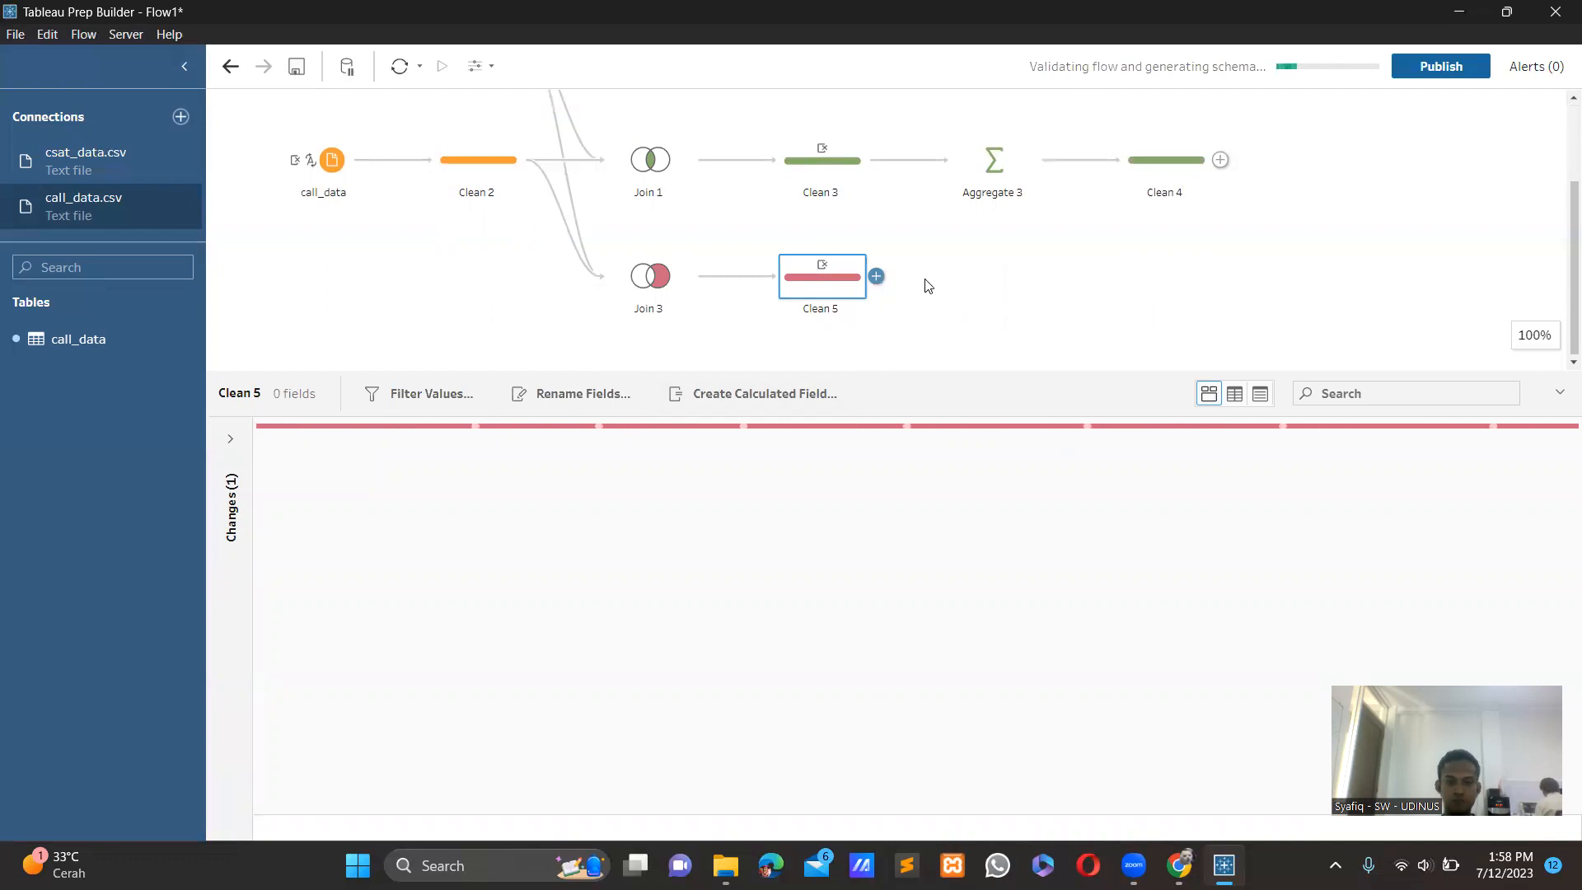
{"action": "left_click", "coordinate": [876, 276]}
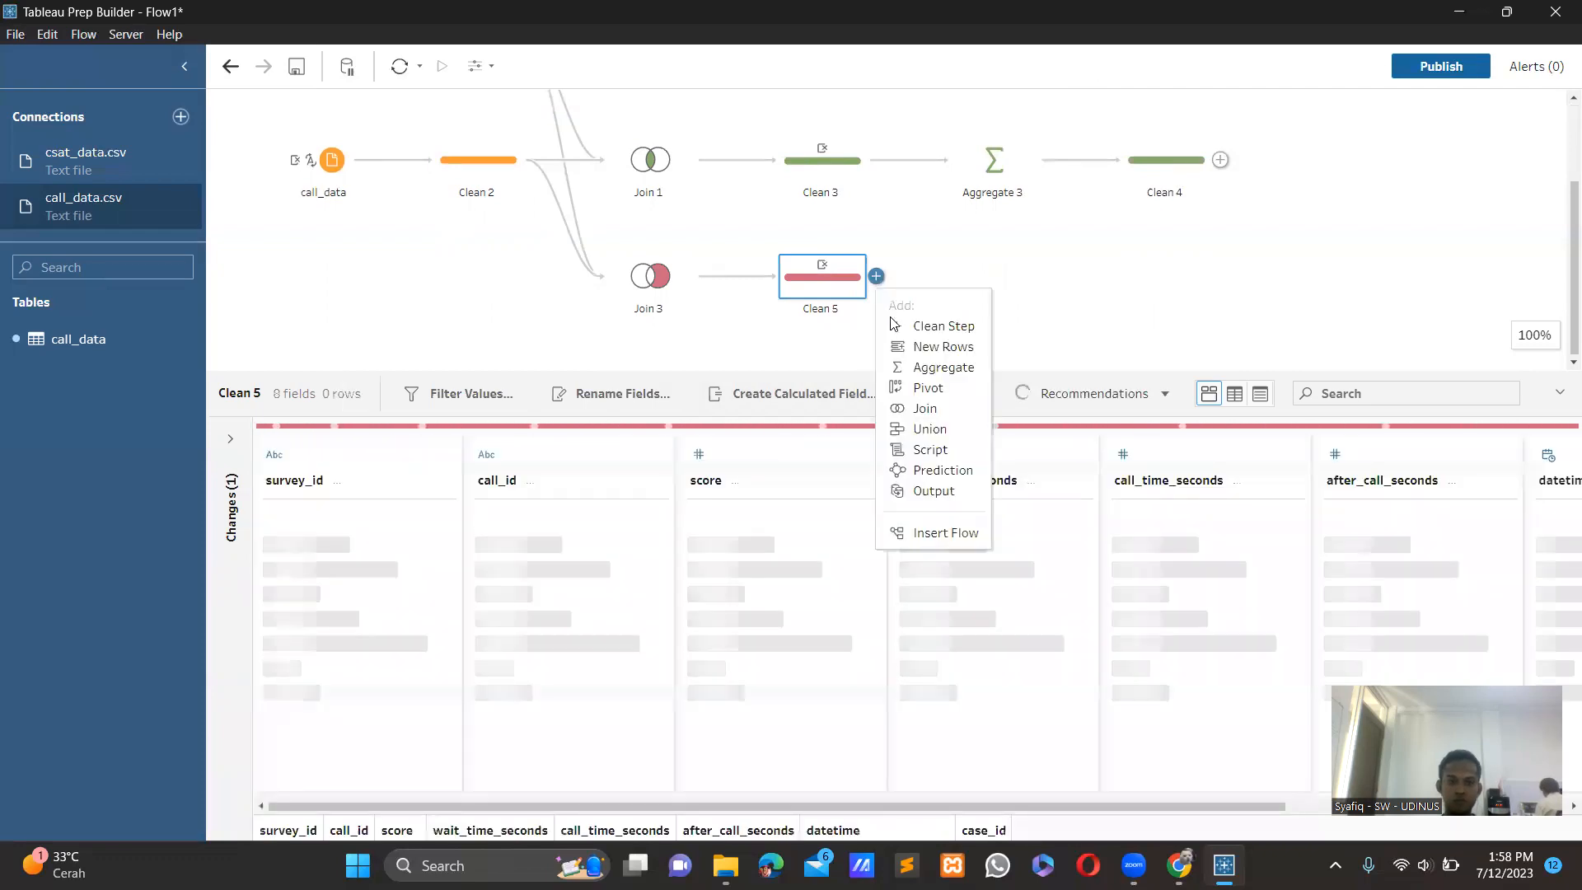
{"action": "left_click", "coordinate": [935, 368]}
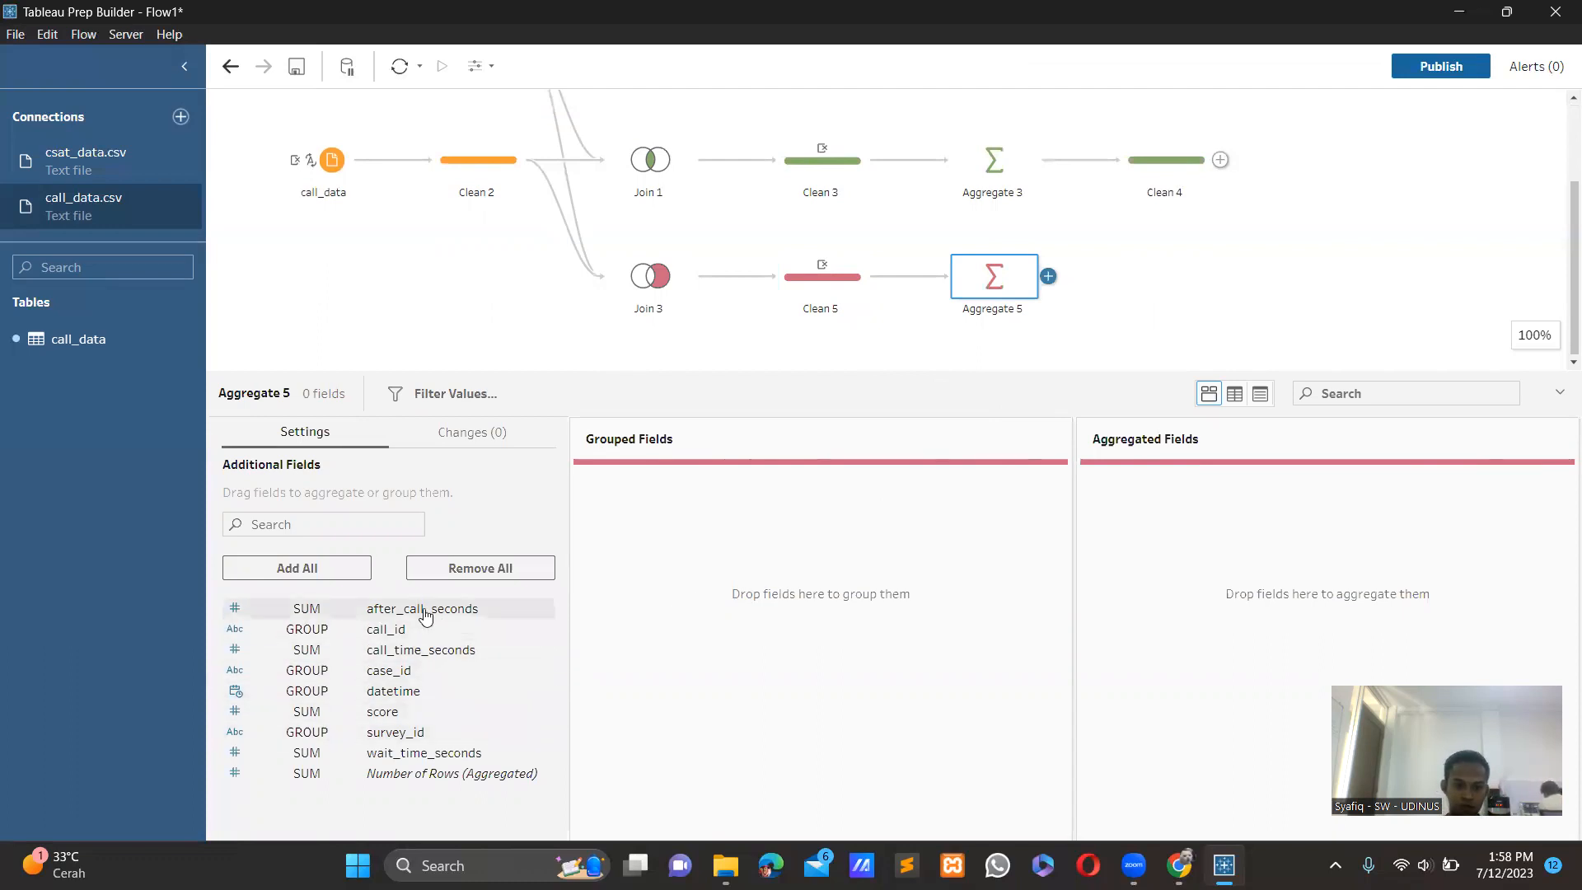
Add after_call_seconds, call_time_seconds and wait_time_seconds as aggregated fields in Aggregate 5.
{"action": "left_click_drag", "start_coordinate": [425, 615], "coordinate": [1193, 561]}
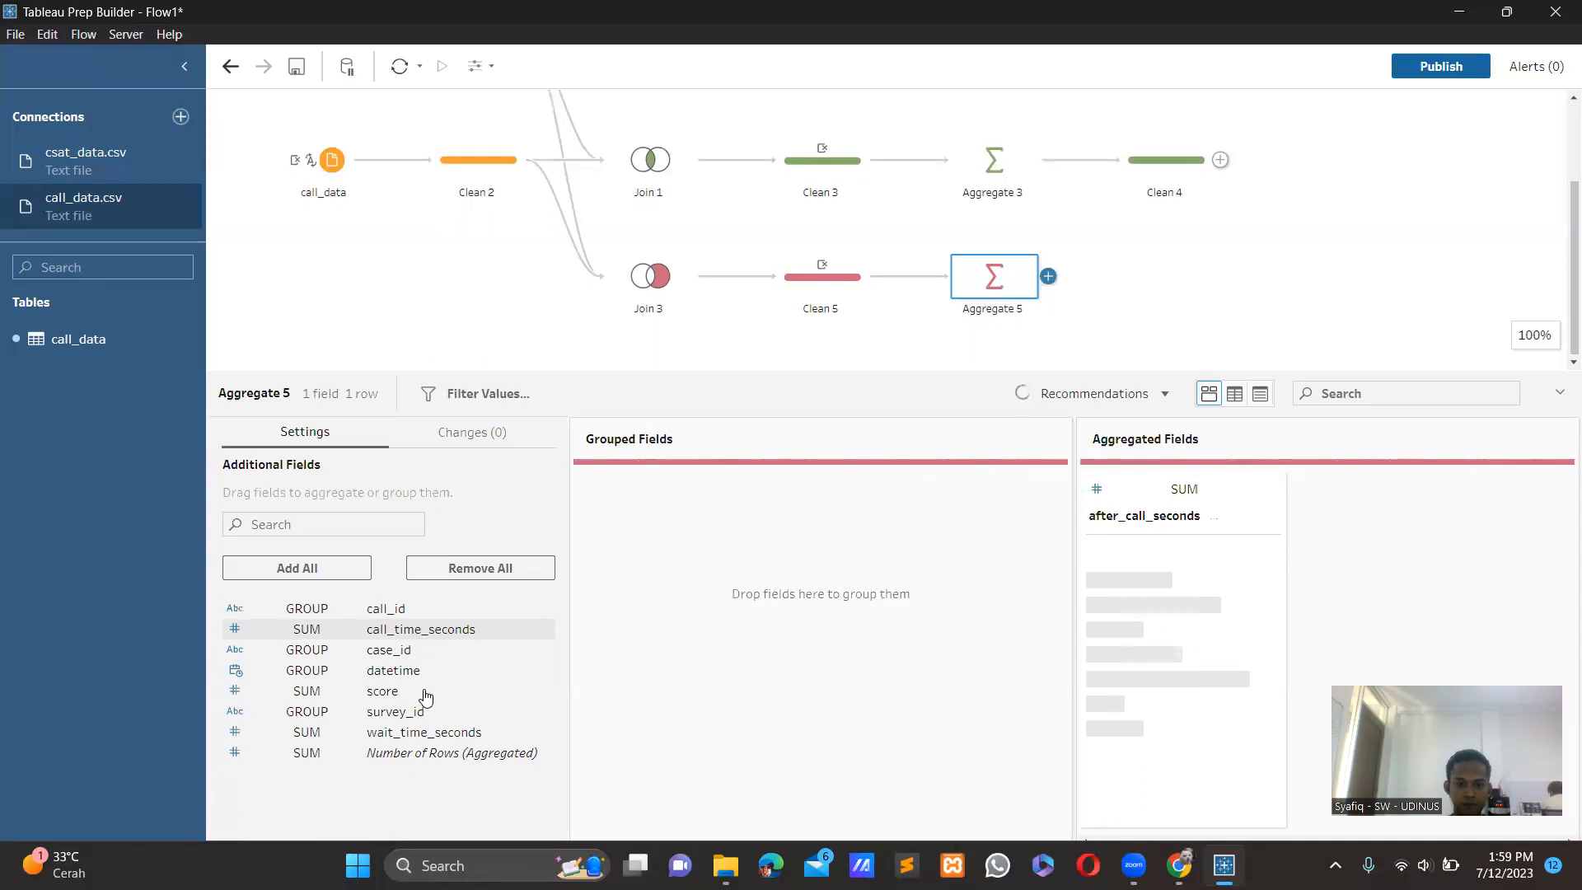
{"action": "left_click_drag", "start_coordinate": [401, 632], "coordinate": [1194, 649]}
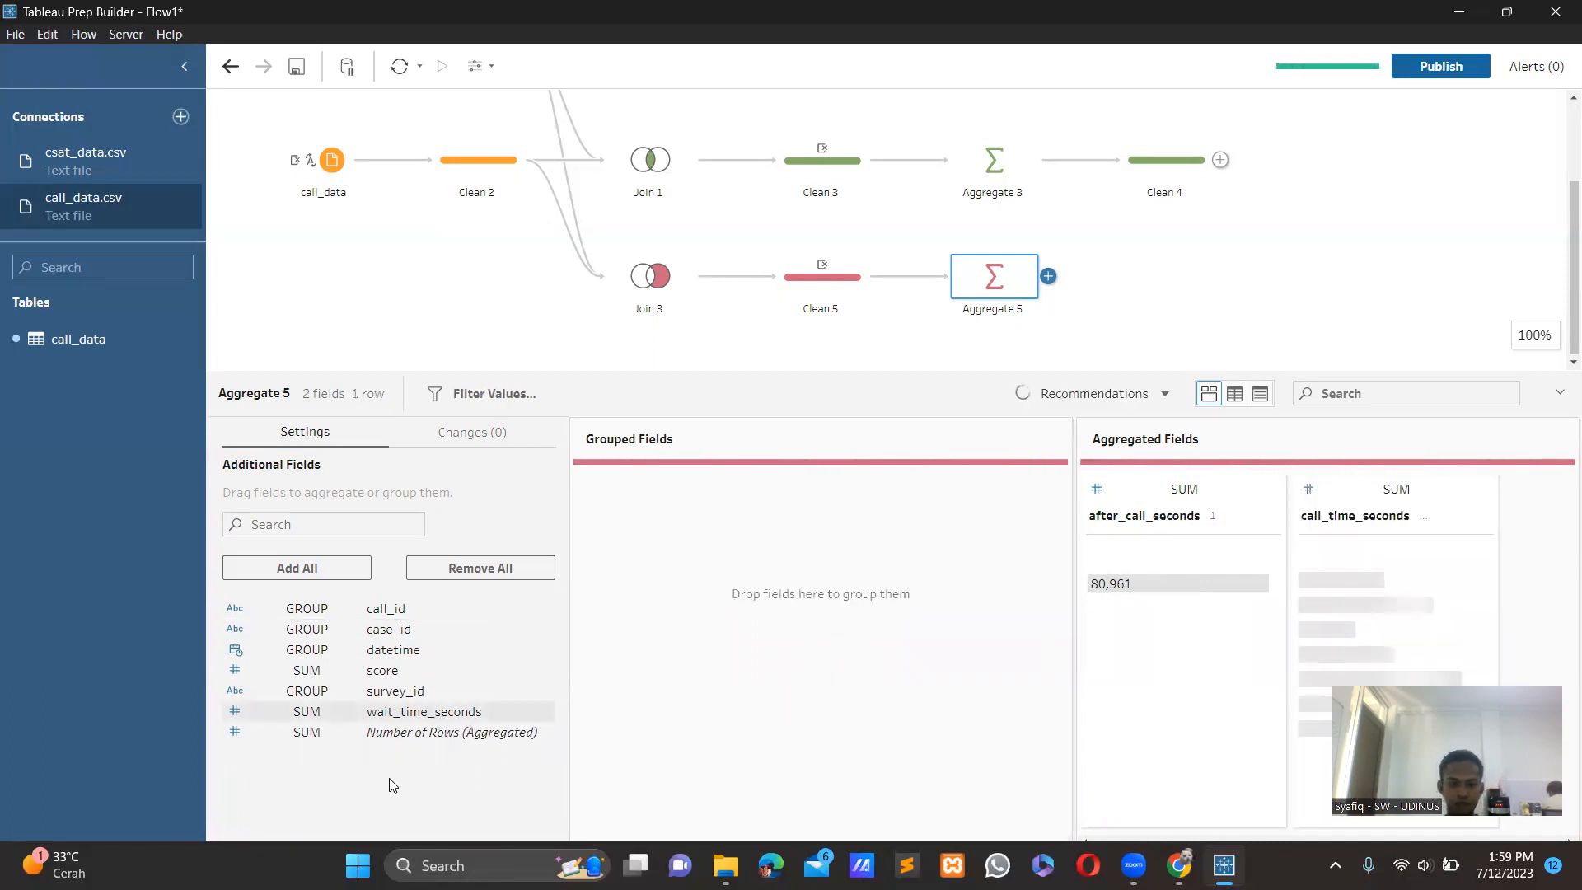
{"action": "left_click_drag", "start_coordinate": [384, 722], "coordinate": [1208, 699]}
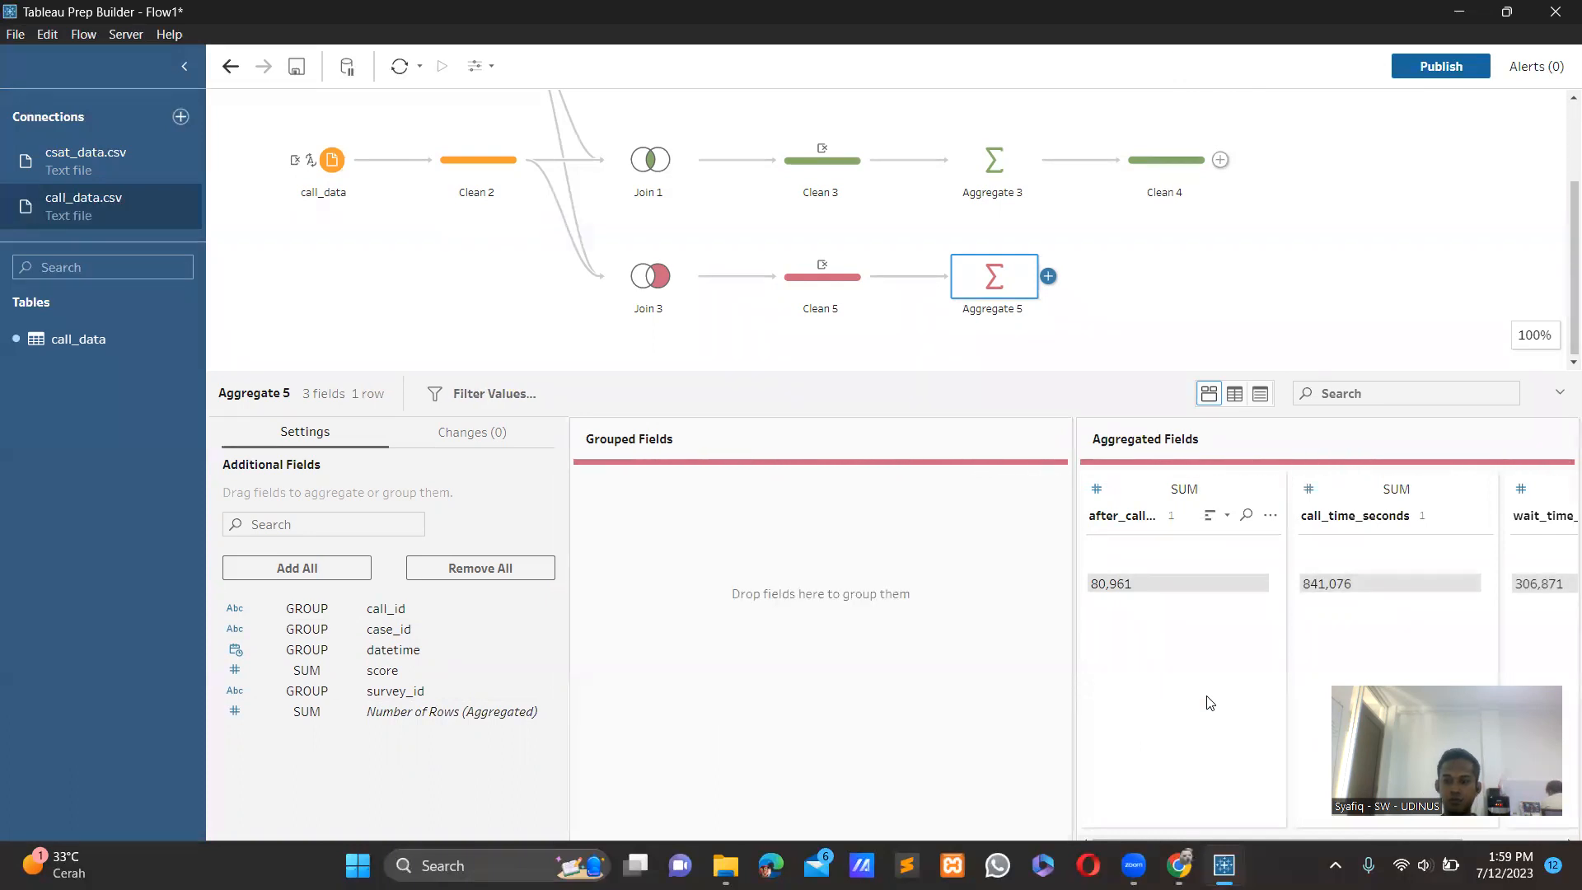
Set the aggregation of after_call_seconds, call_time_seconds and wait_time_seconds in Aggregate 5 to Average.
{"action": "left_click", "coordinate": [1181, 495]}
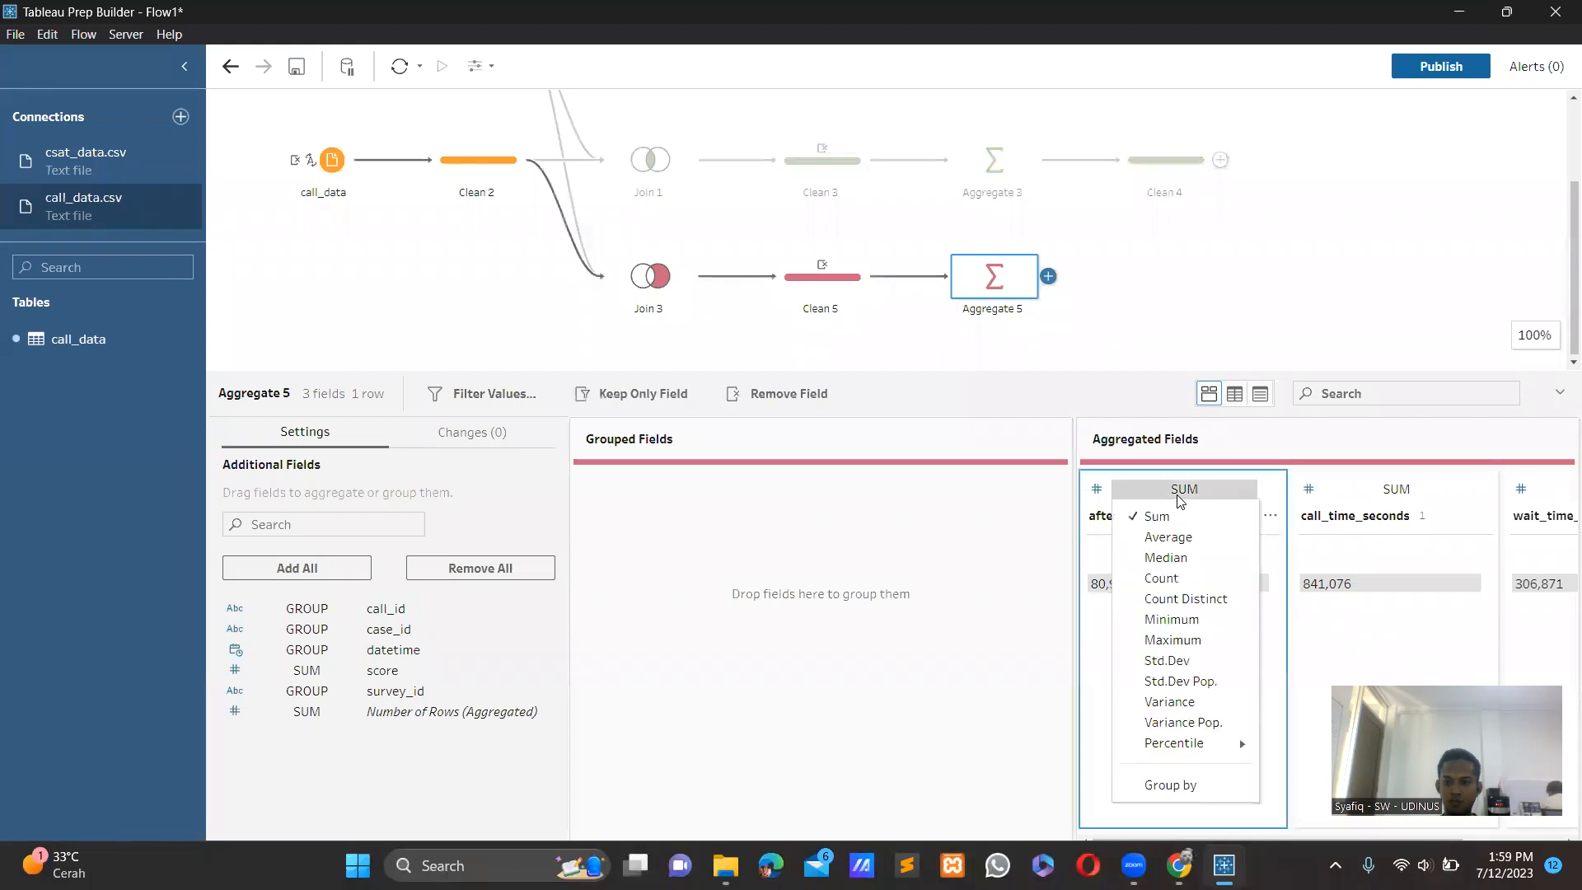
{"action": "left_click", "coordinate": [1173, 540]}
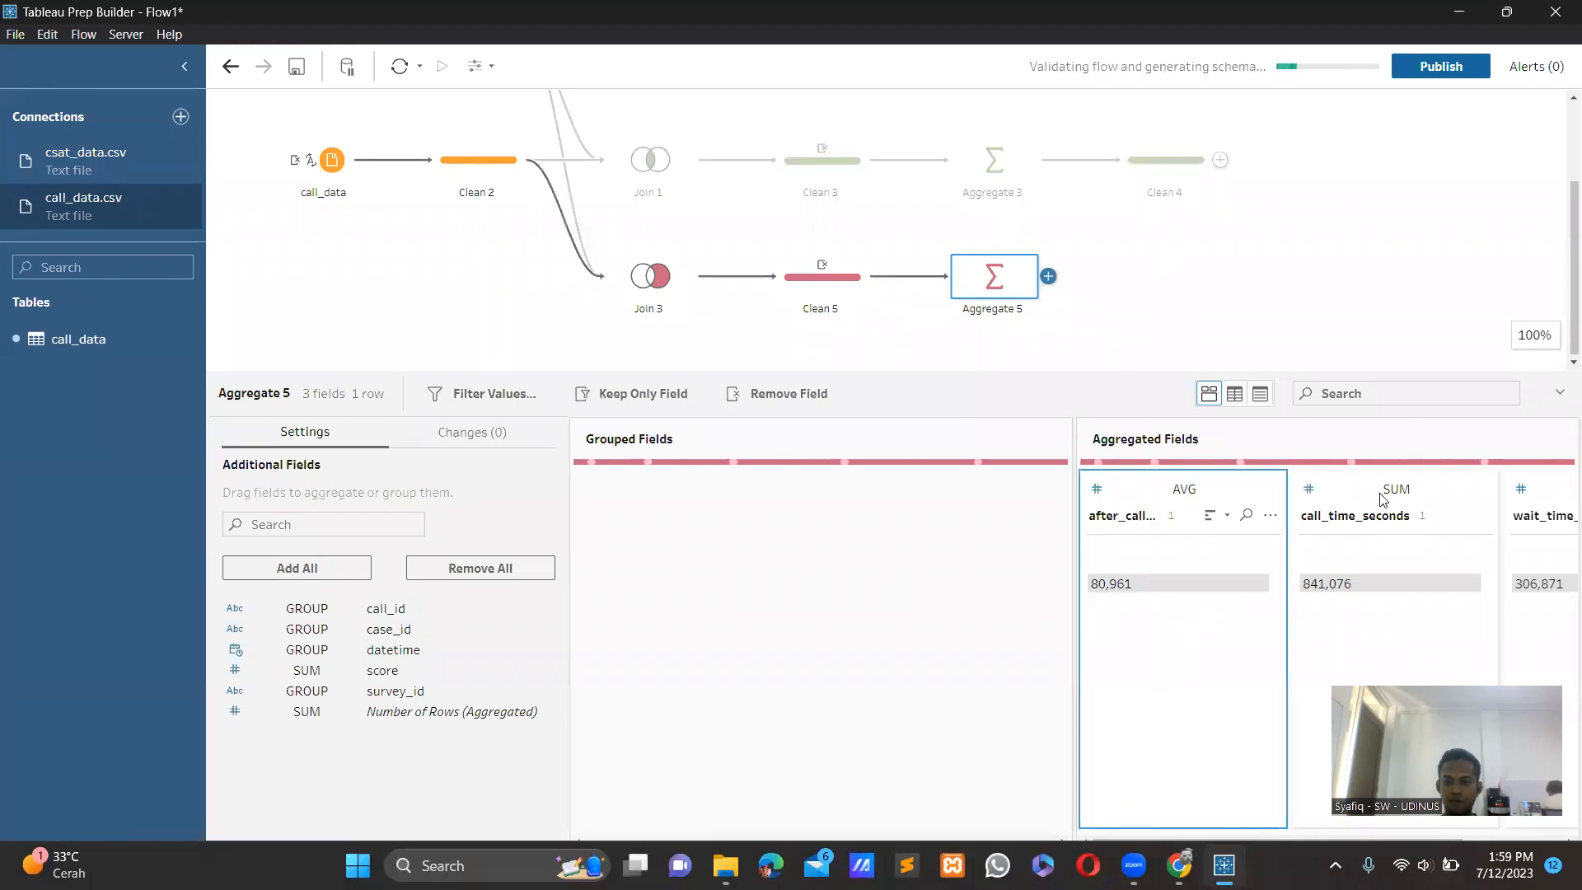
{"action": "left_click", "coordinate": [1392, 494]}
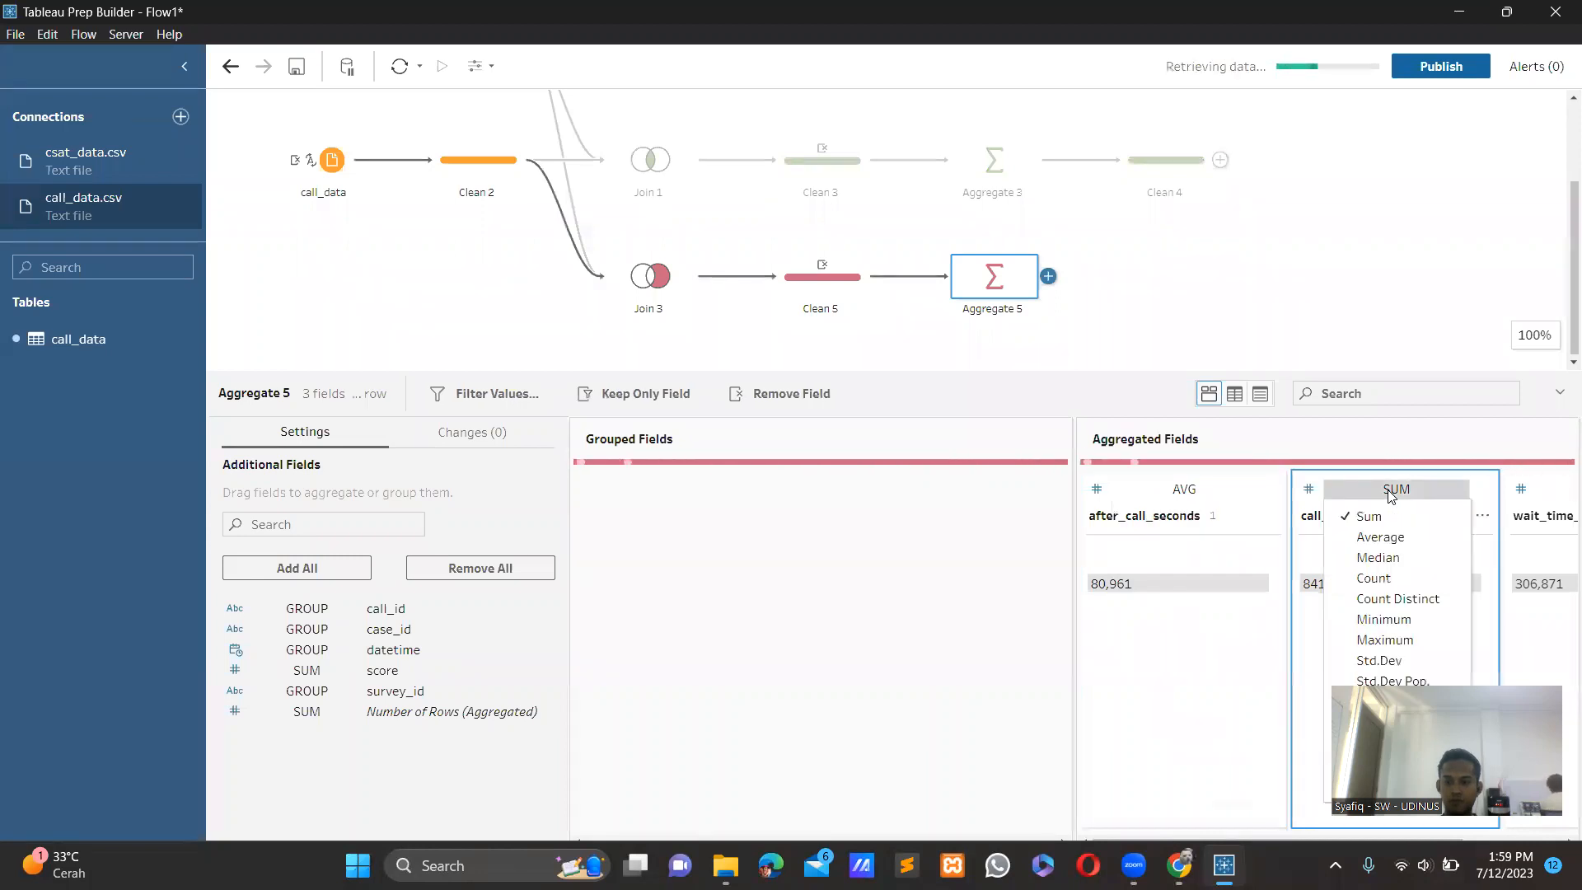
{"action": "left_click", "coordinate": [1371, 538]}
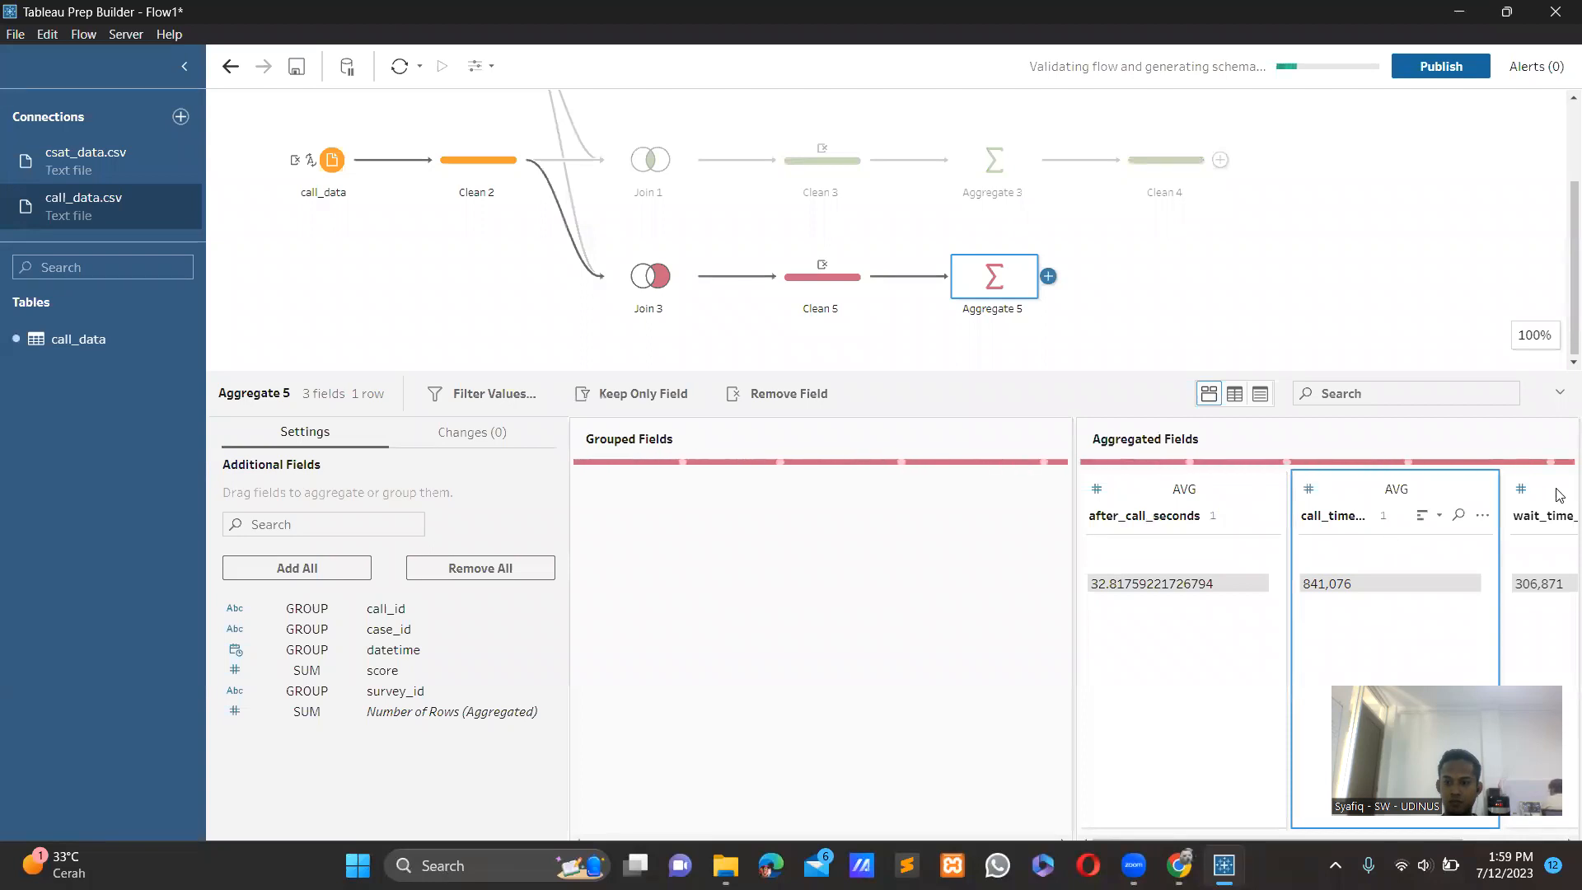
{"action": "scroll", "coordinate": [1560, 495], "scroll_direction": "right", "scroll_amount": 1}
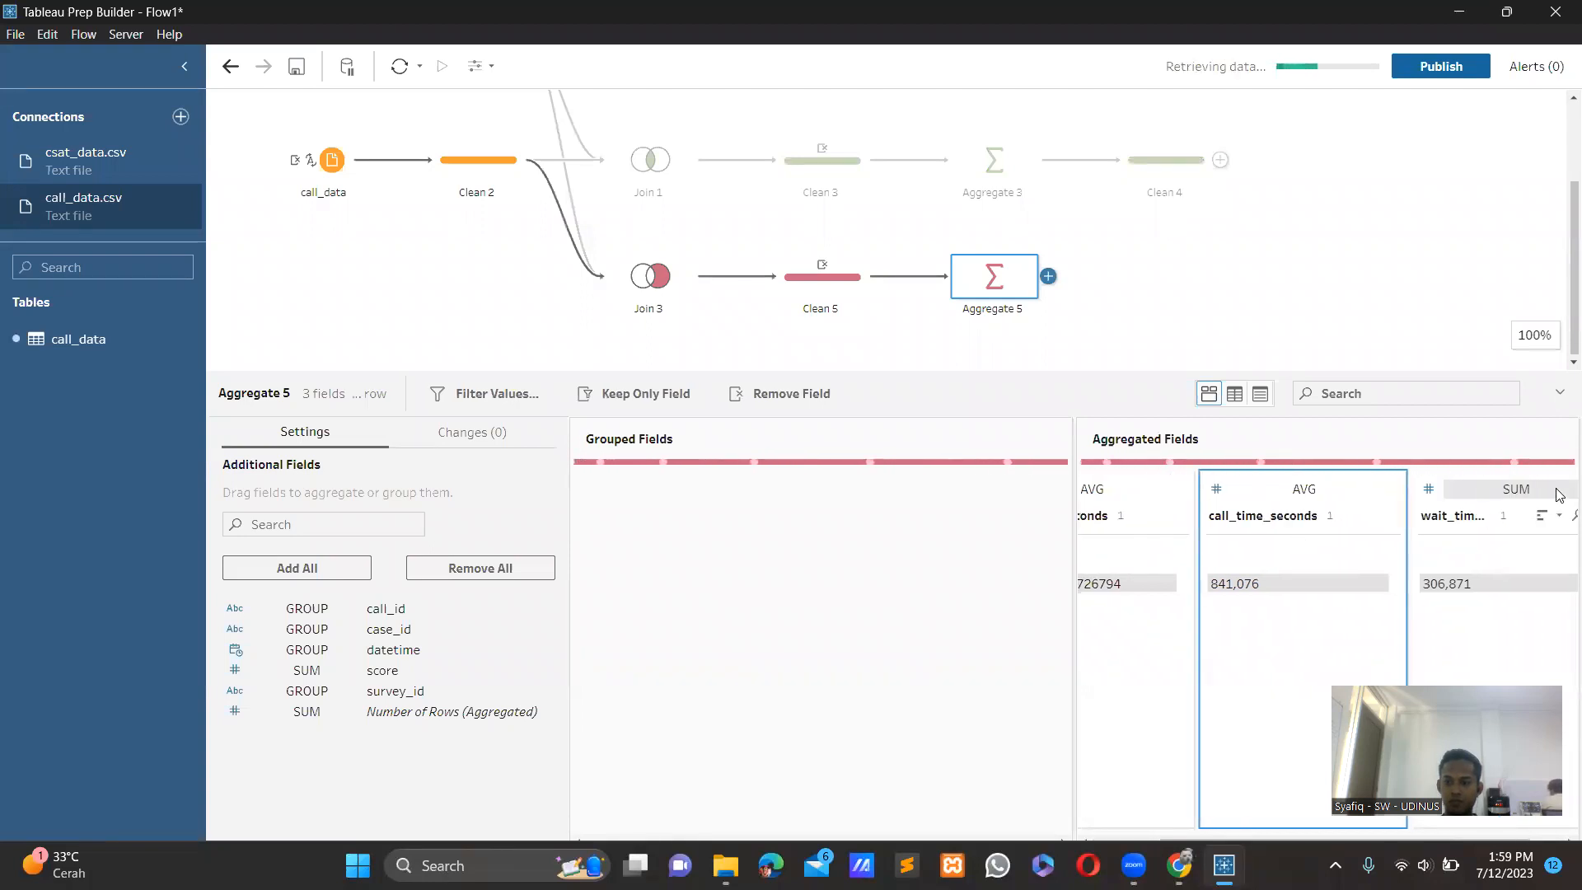
{"action": "left_click", "coordinate": [1559, 495]}
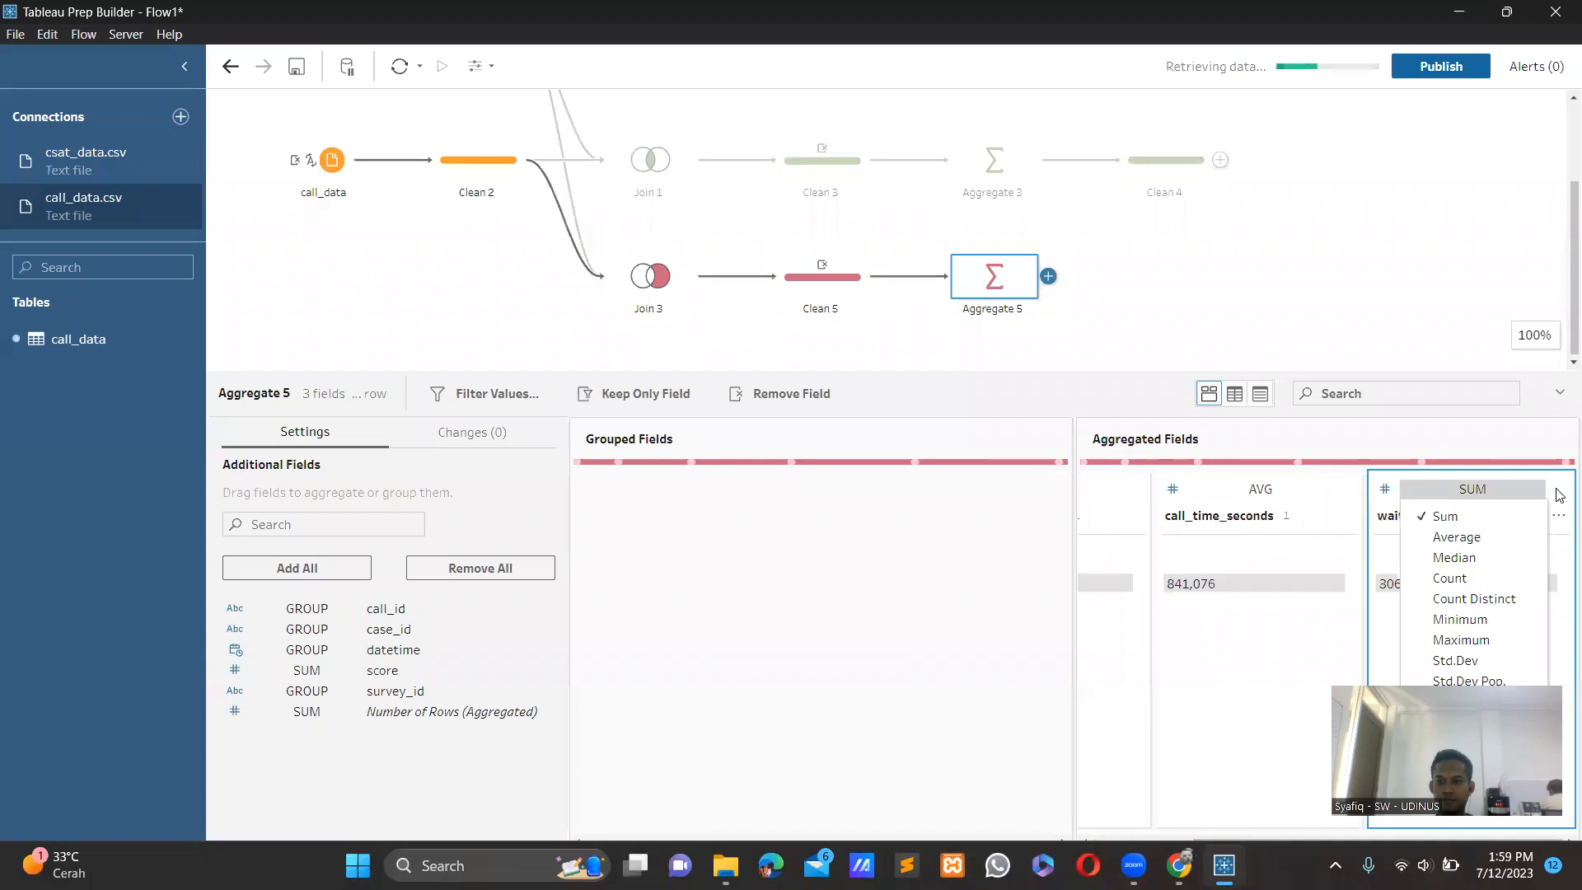
{"action": "left_click", "coordinate": [1442, 541]}
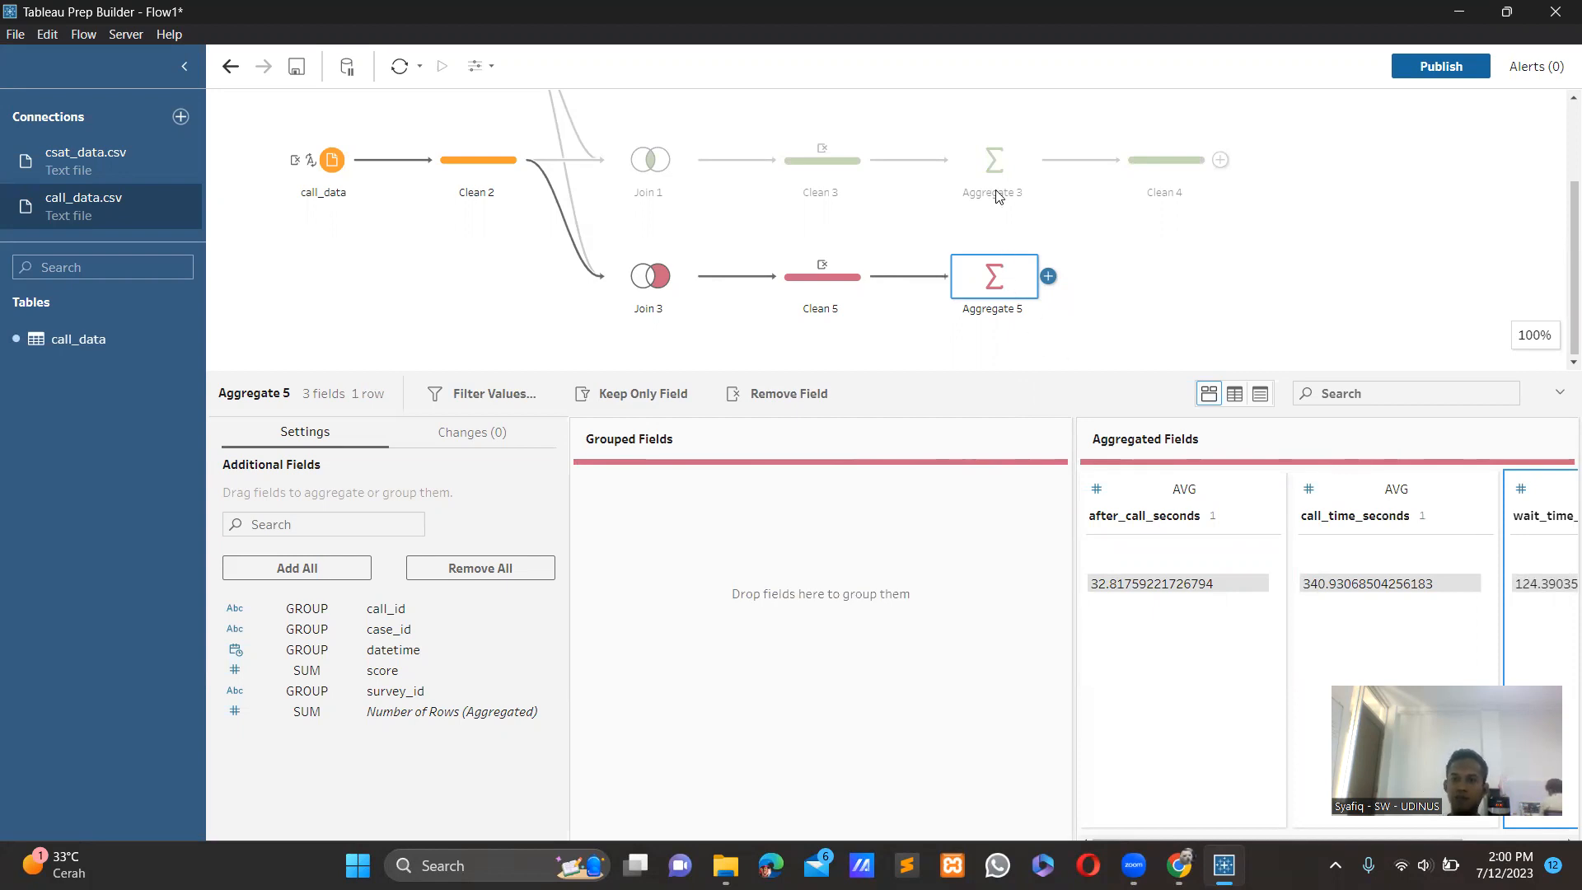
Union Aggregate 5 with Aggregate 3 and rename the csat_data.csv,call_data.csv value in Table Names to "Reguler/Positive Survey Score".
{"action": "left_click_drag", "start_coordinate": [999, 290], "coordinate": [1019, 202]}
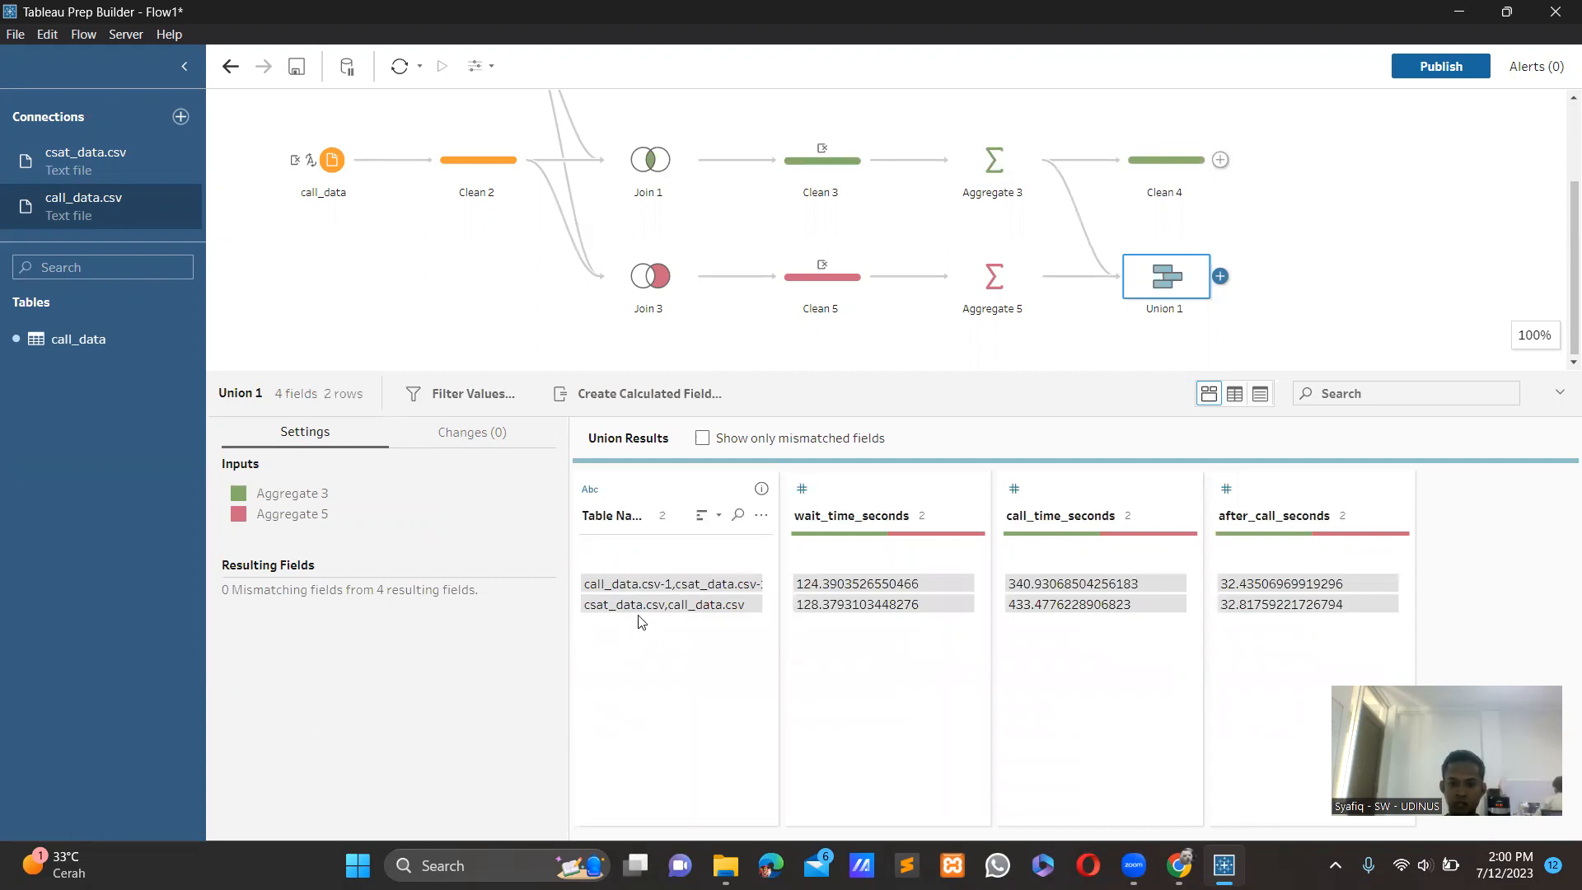
{"action": "double_click", "coordinate": [659, 606]}
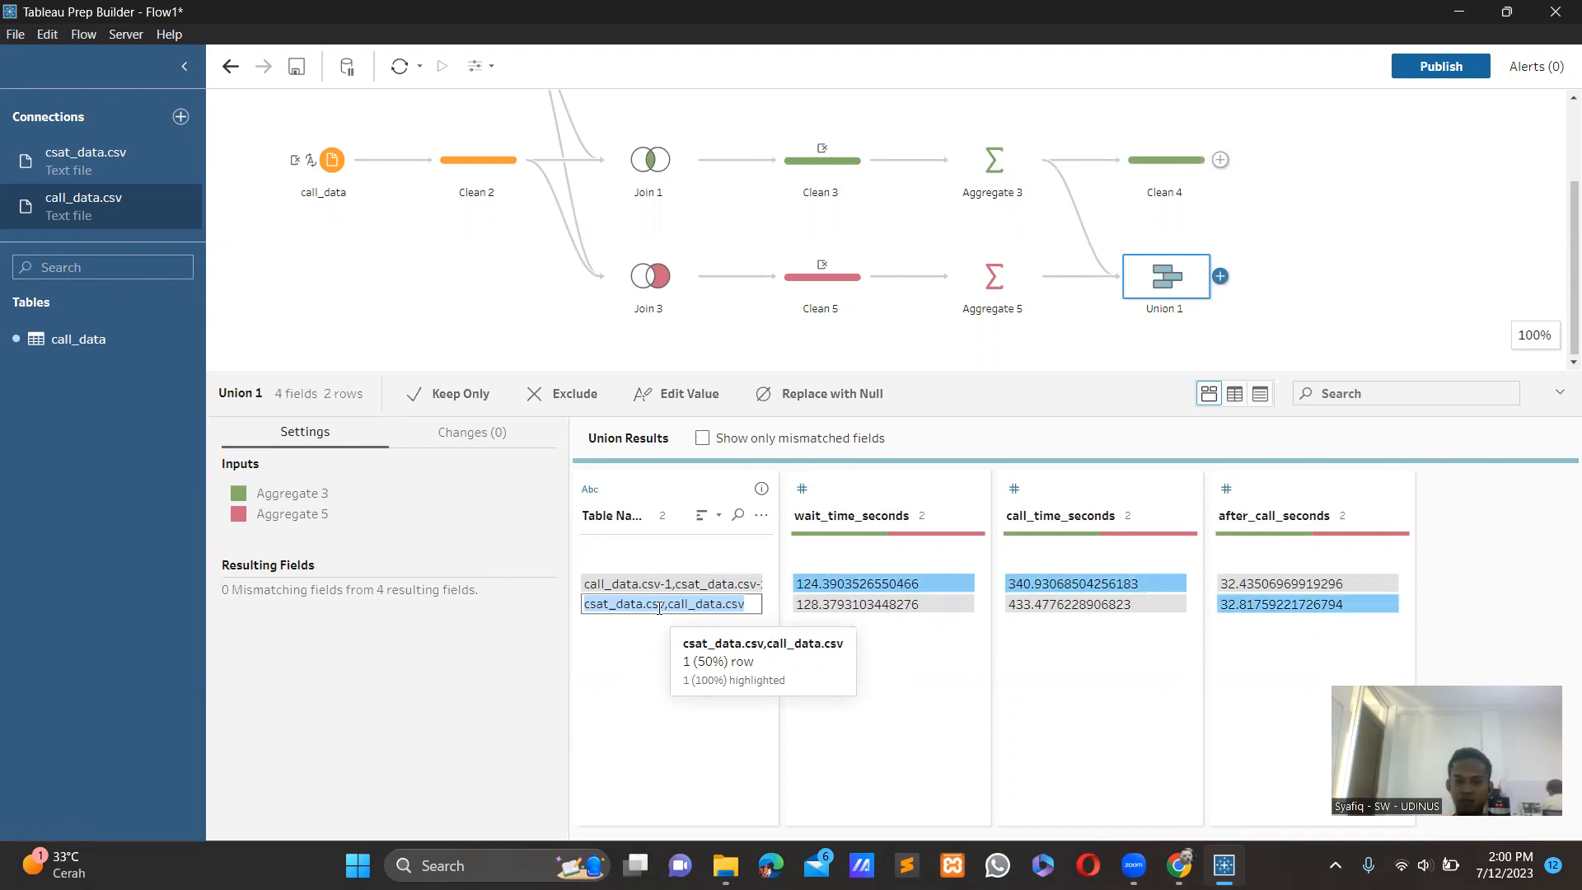
{"action": "type", "text": "Reh"}
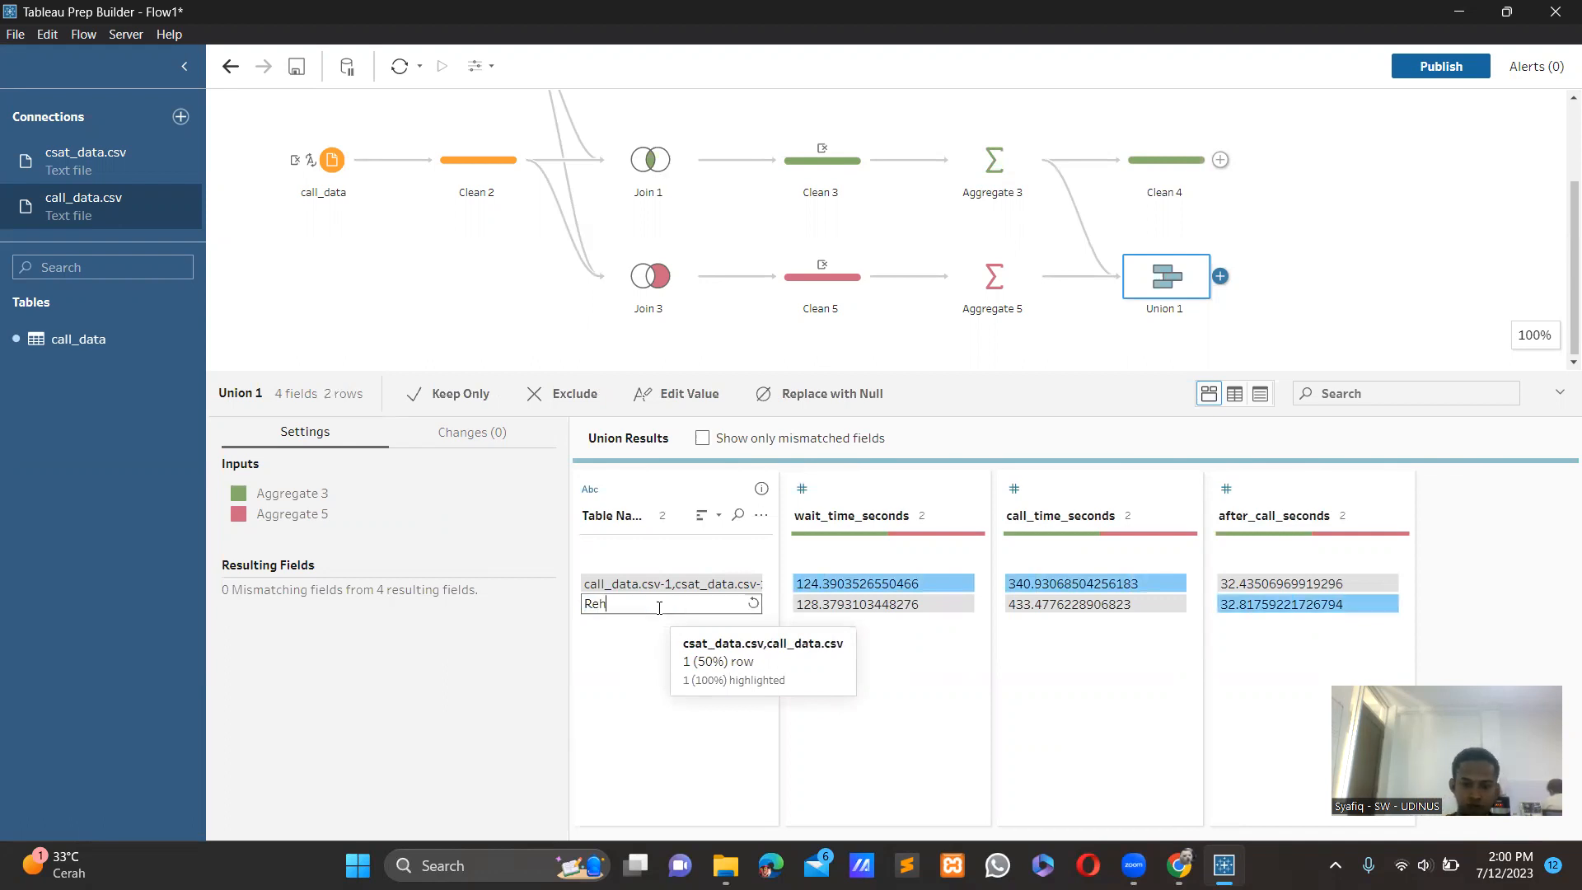
{"action": "type", "text": "uler/"}
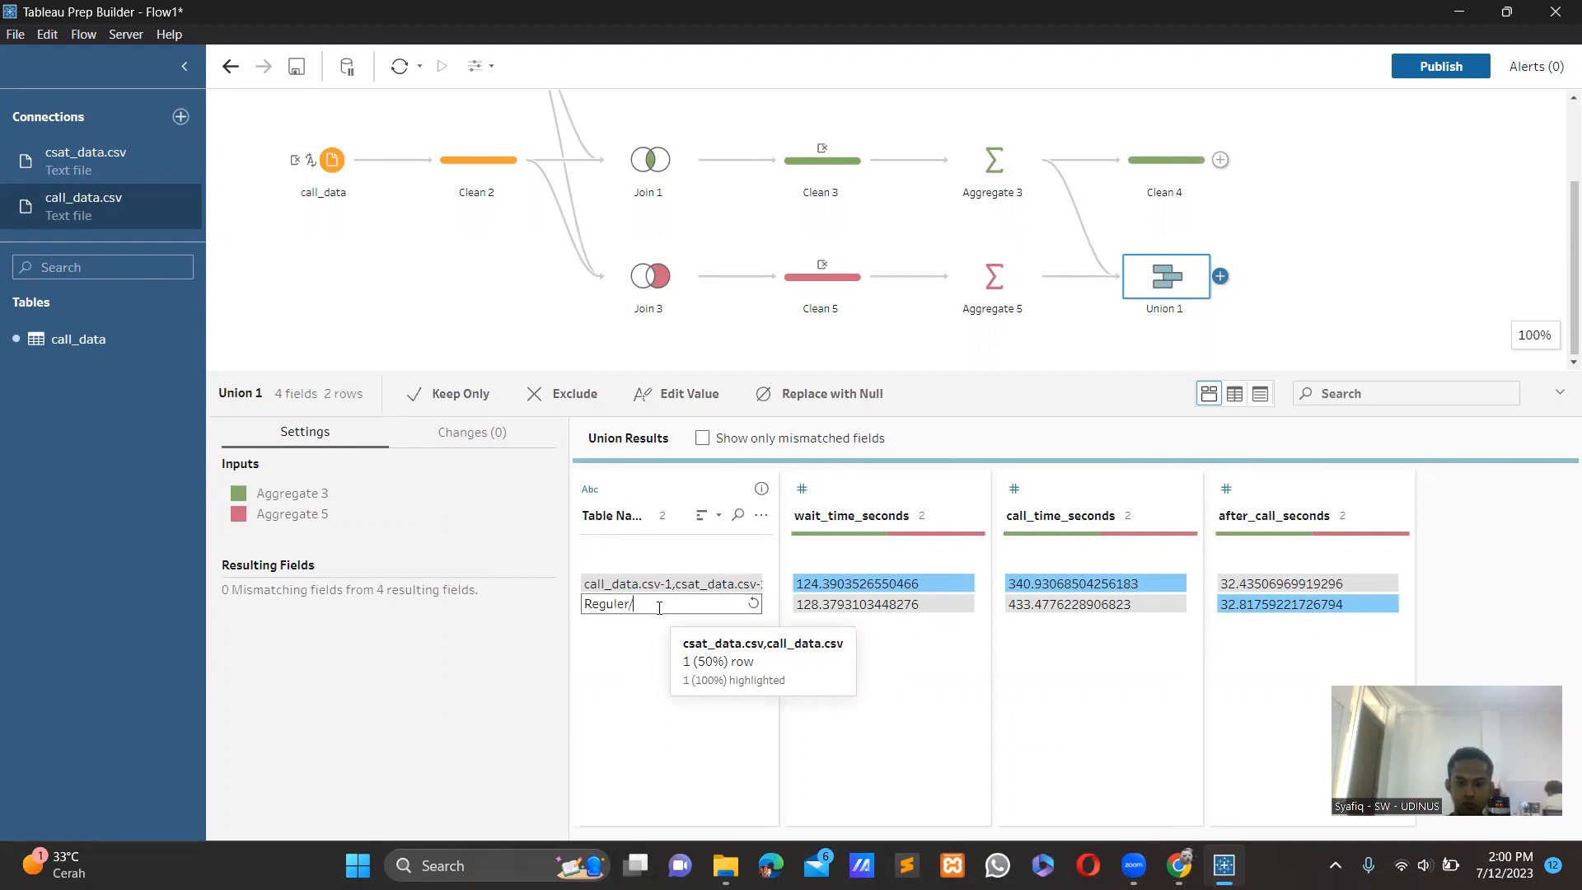
{"action": "type", "text": "Positive Survey SCore"}
{"action": "key", "text": "BackSpace"}
{"action": "key", "text": "BackSpace"}
{"action": "key", "text": "BackSpace"}
{"action": "type", "text": "core"}
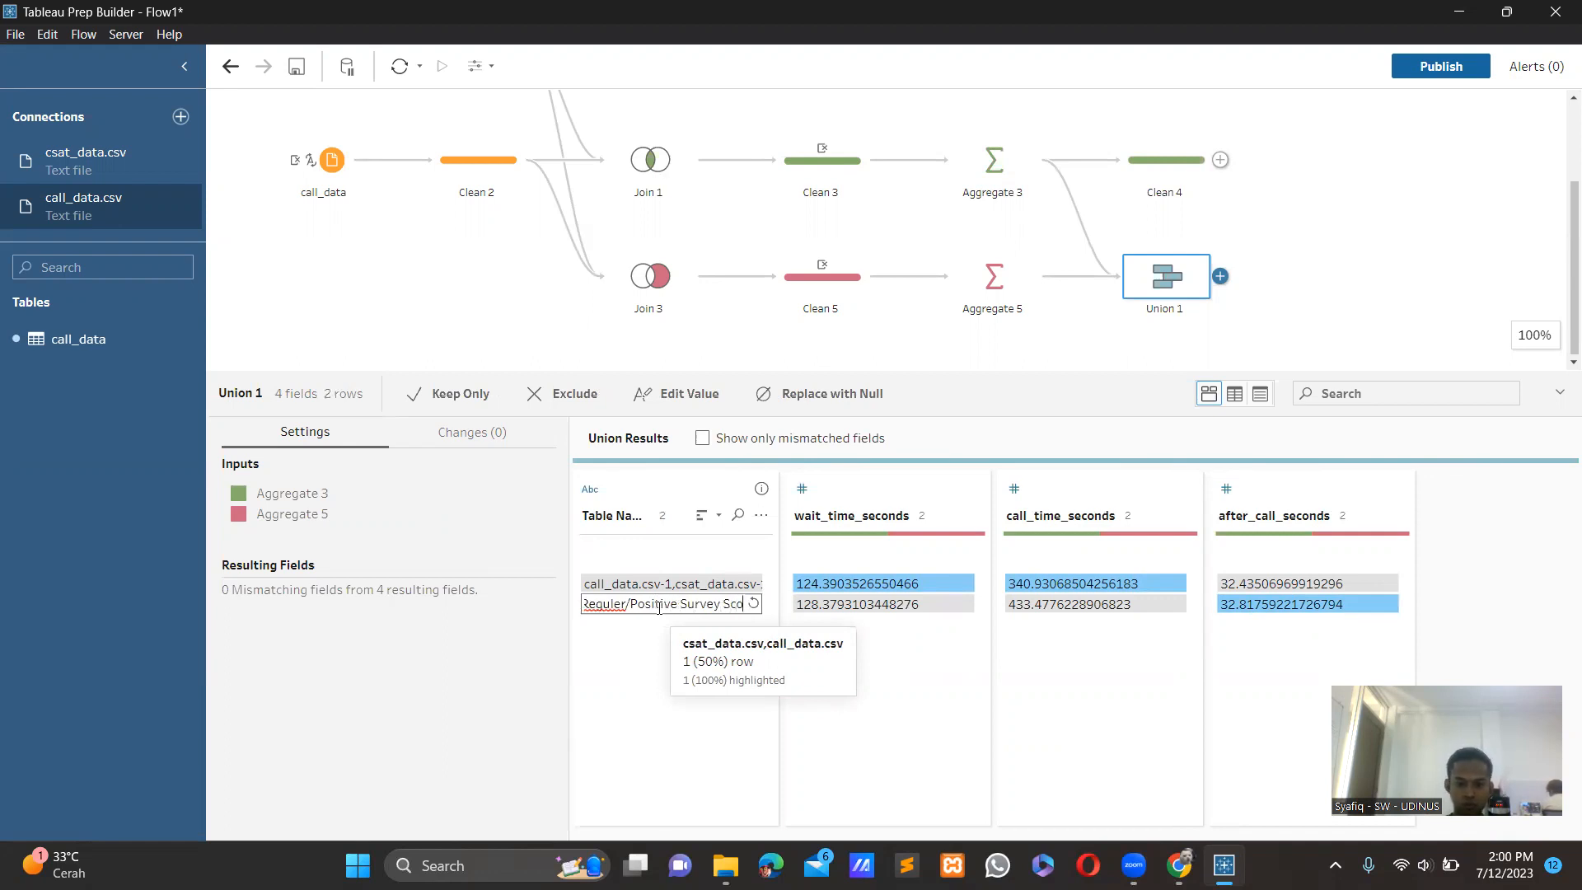
{"action": "key", "text": "Return"}
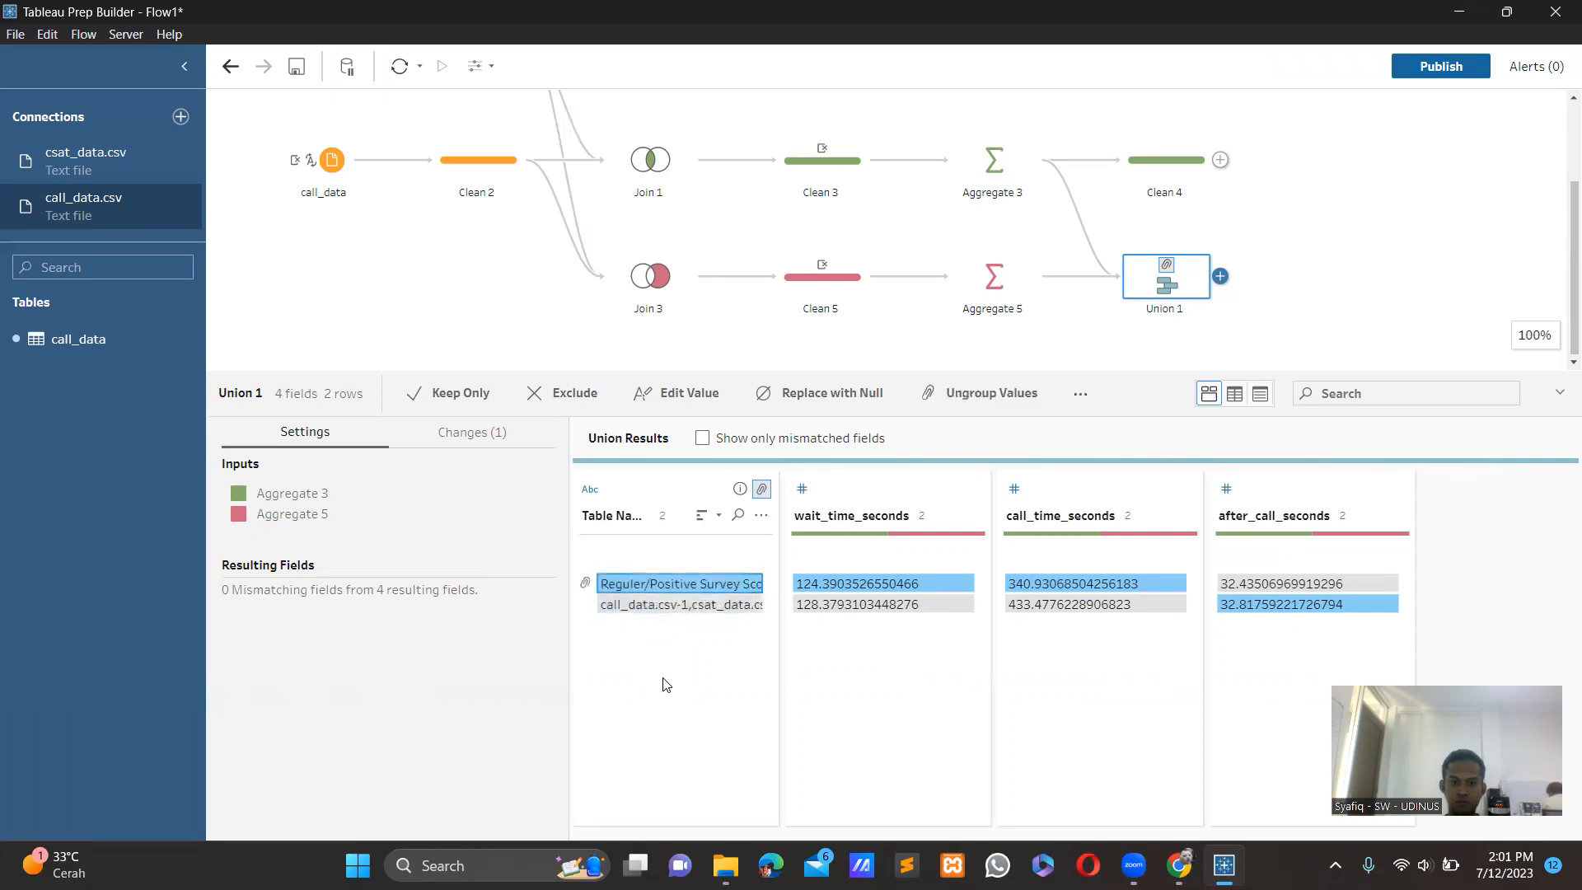
Rename the call_data.csv-1,csat_data.csv-1 value in Union 1's Table Names field to "Negative Survey Score".
{"action": "left_click", "coordinate": [665, 684]}
{"action": "left_click", "coordinate": [642, 611]}
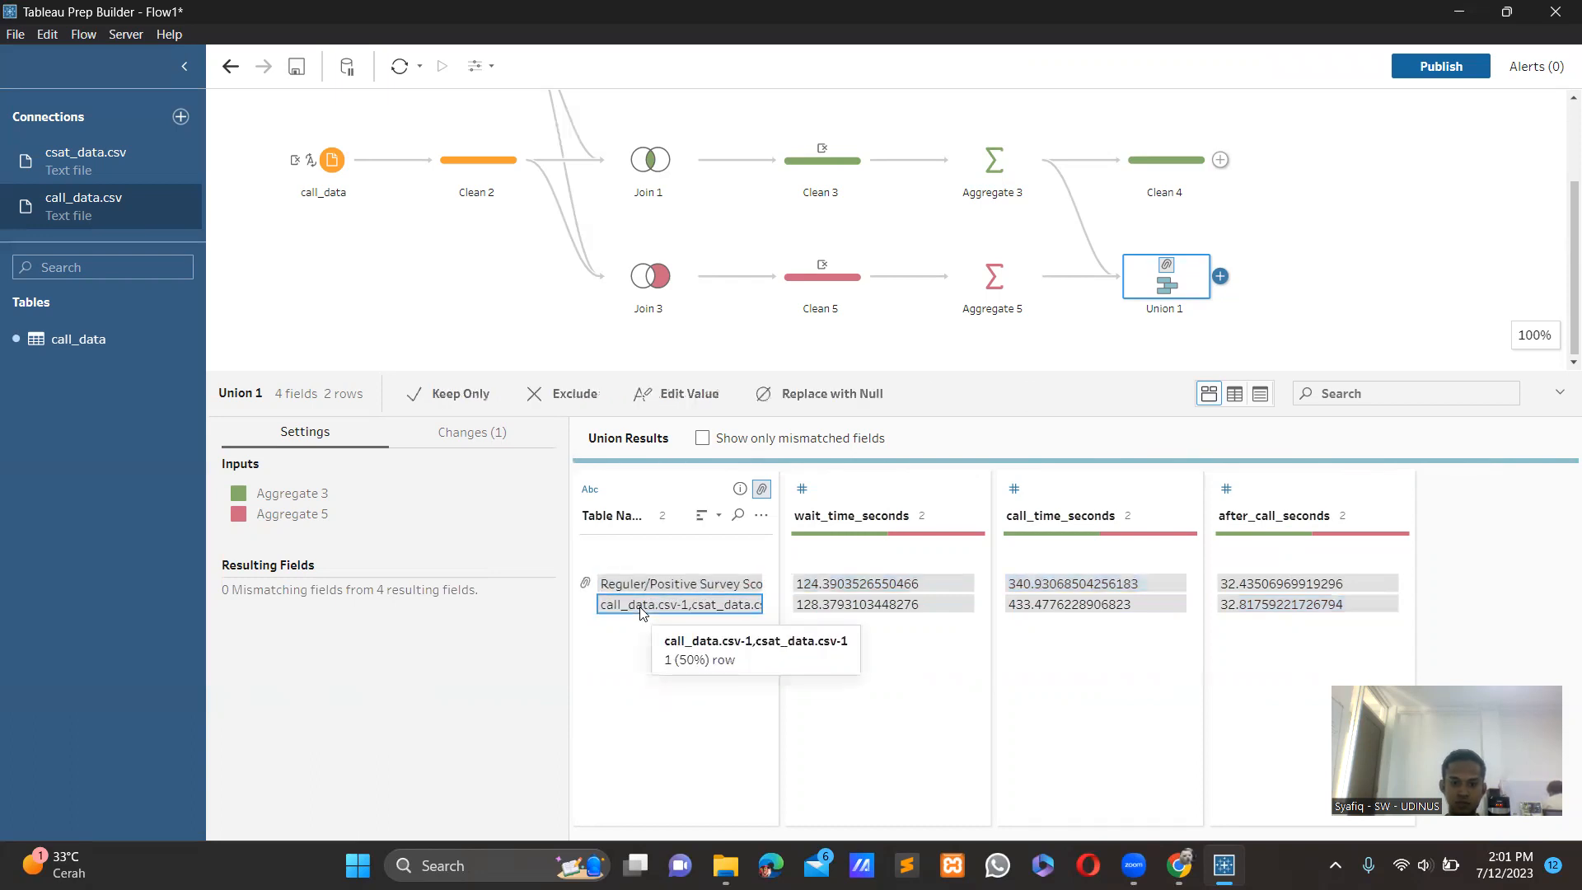
{"action": "double_click", "coordinate": [642, 607]}
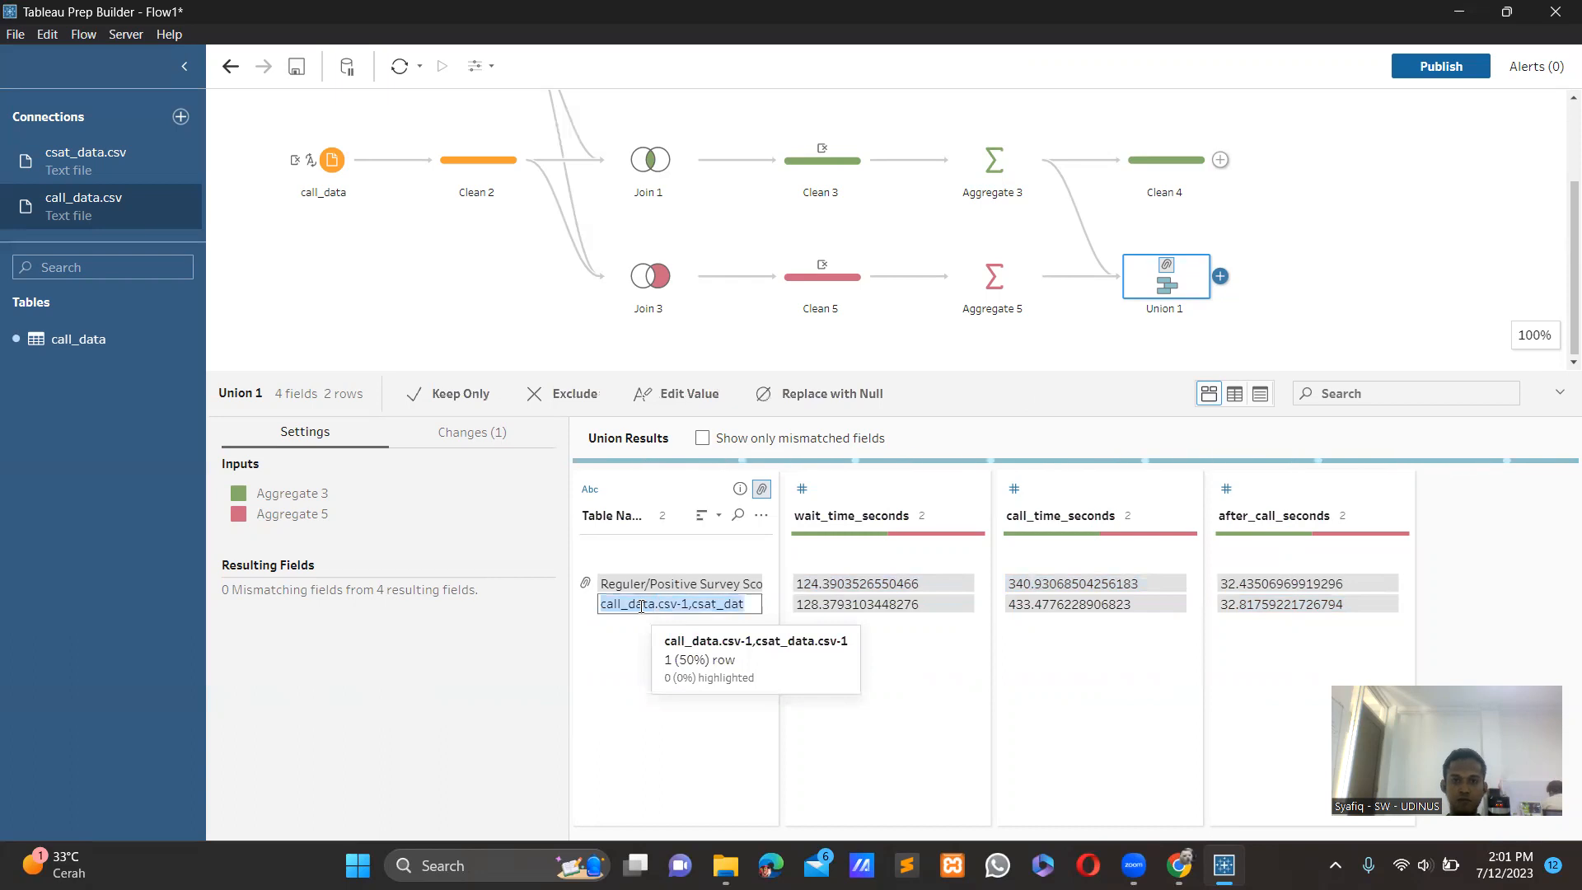
{"action": "type", "text": "Negative Survey"}
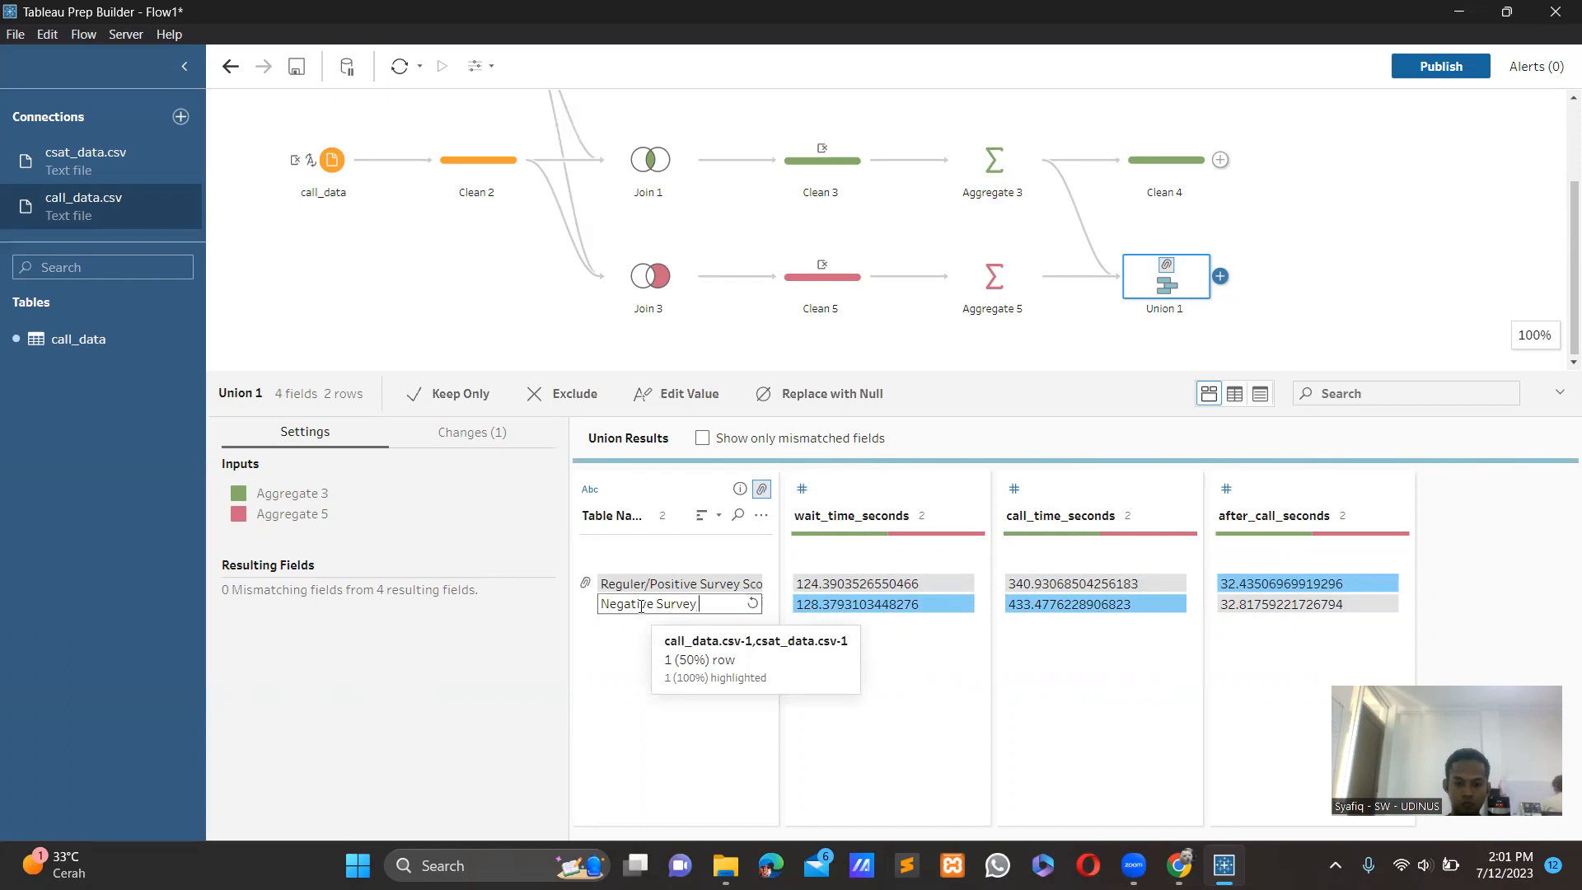
{"action": "type", "text": "Score"}
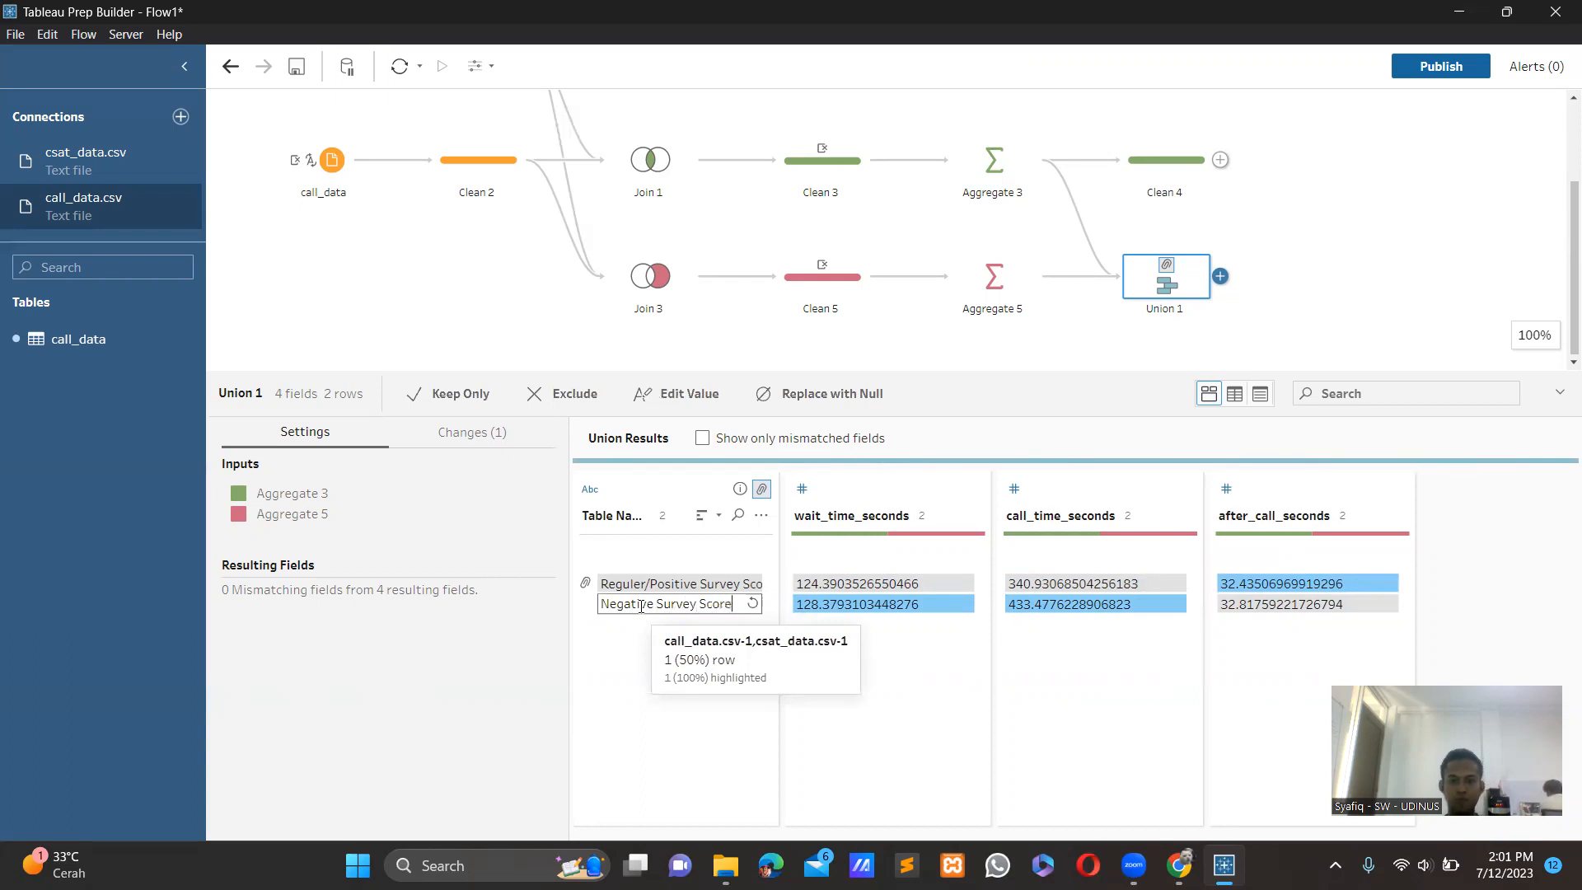
{"action": "key", "text": "Return"}
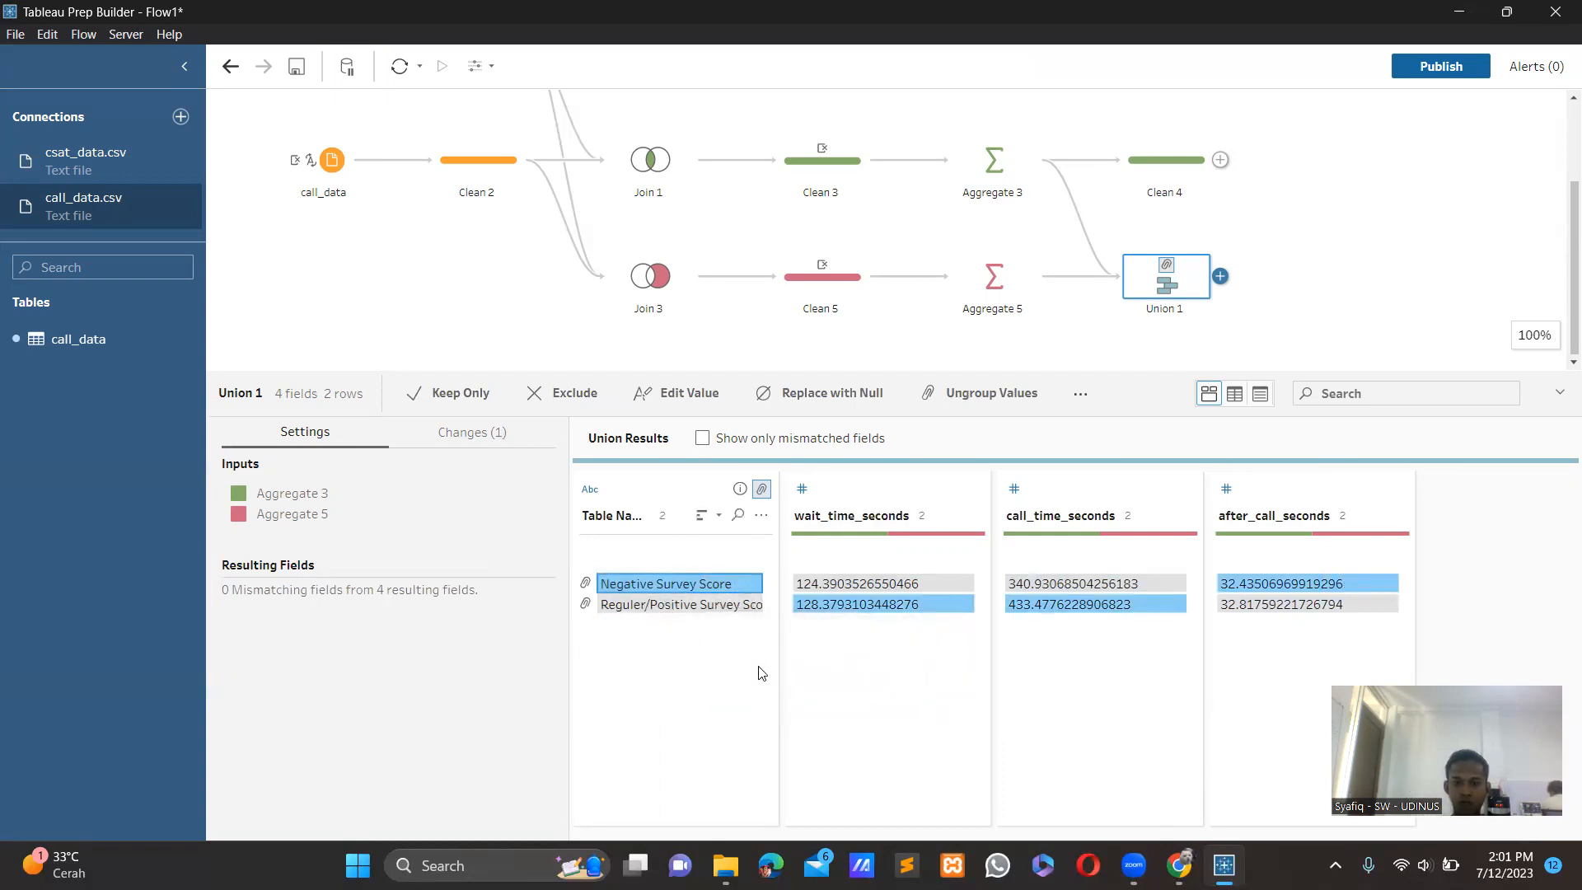
Add Number of Rows (Aggregated) as an aggregated field in Aggregate 3 and as a grouped field in Aggregate 5.
{"action": "left_click", "coordinate": [996, 181]}
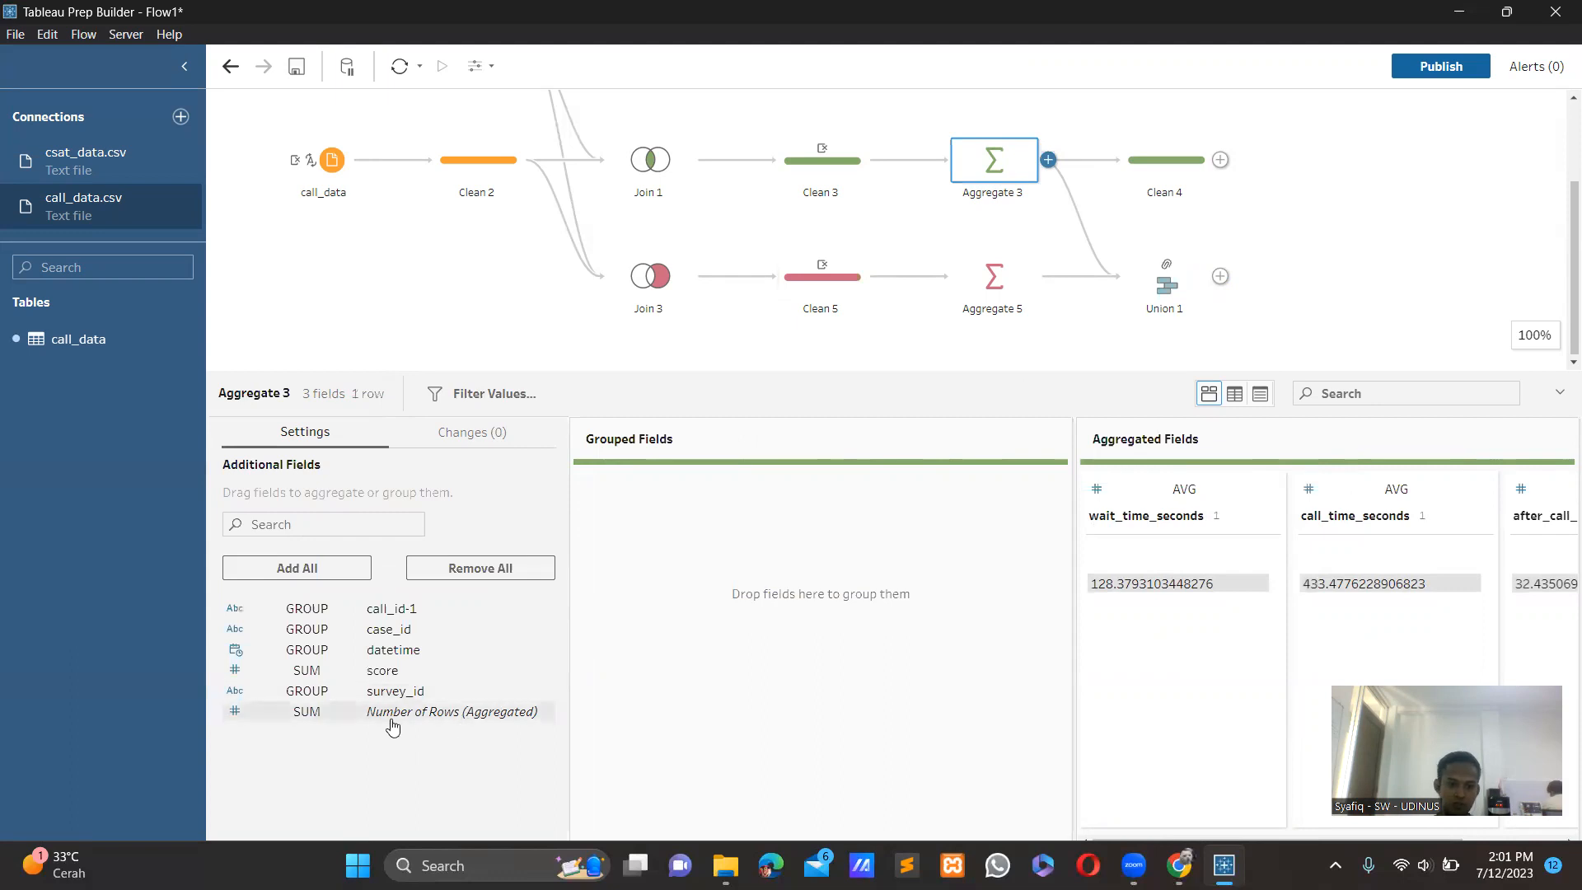
{"action": "left_click_drag", "start_coordinate": [393, 726], "coordinate": [1178, 674]}
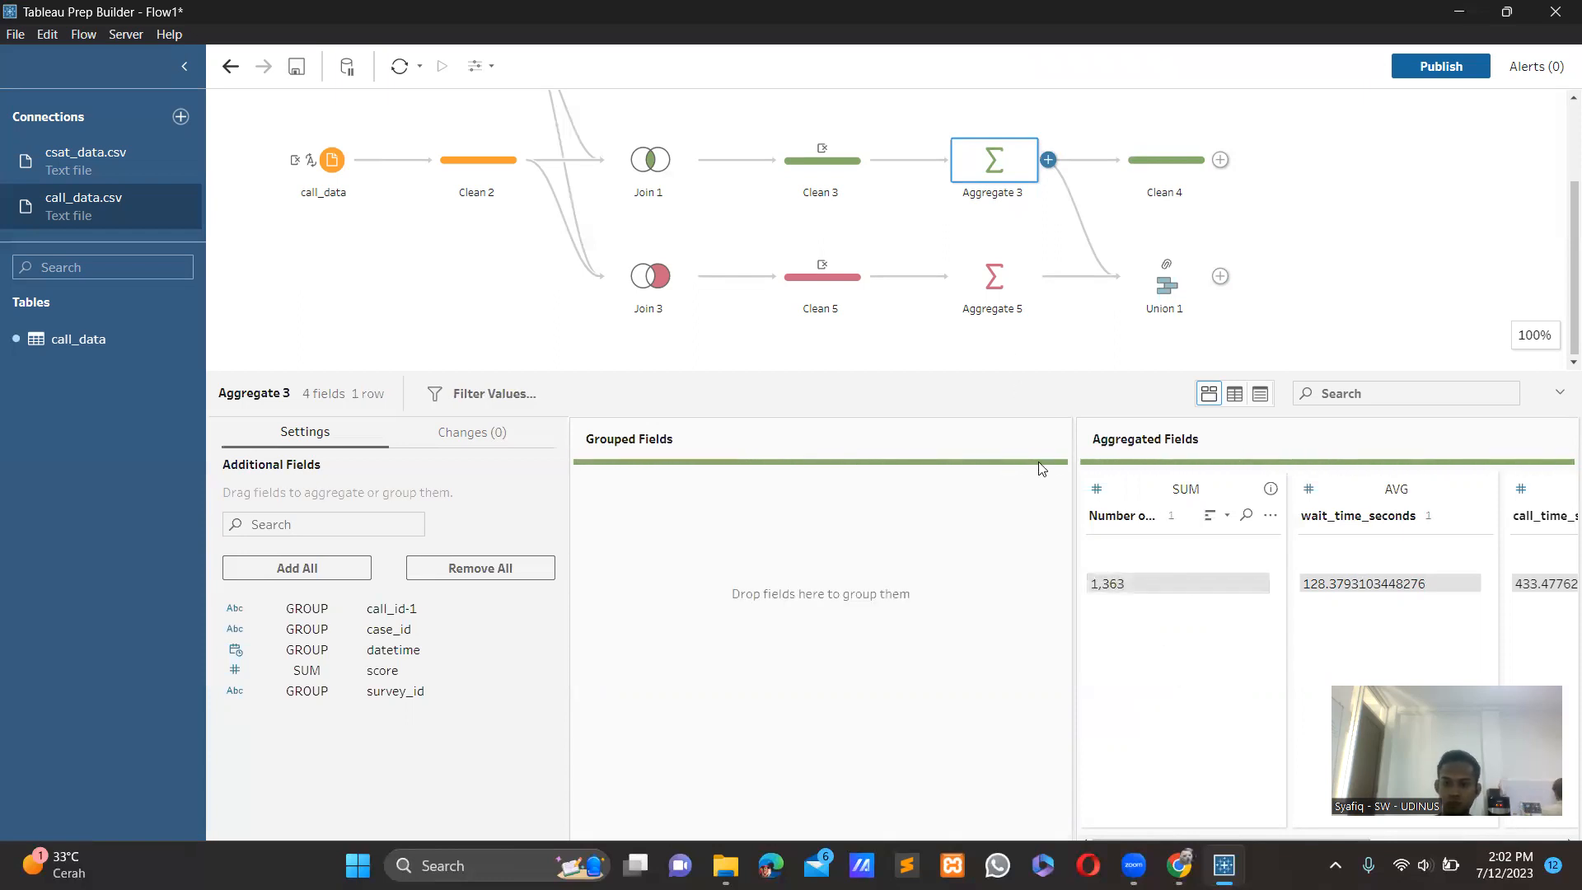
{"action": "left_click", "coordinate": [998, 303]}
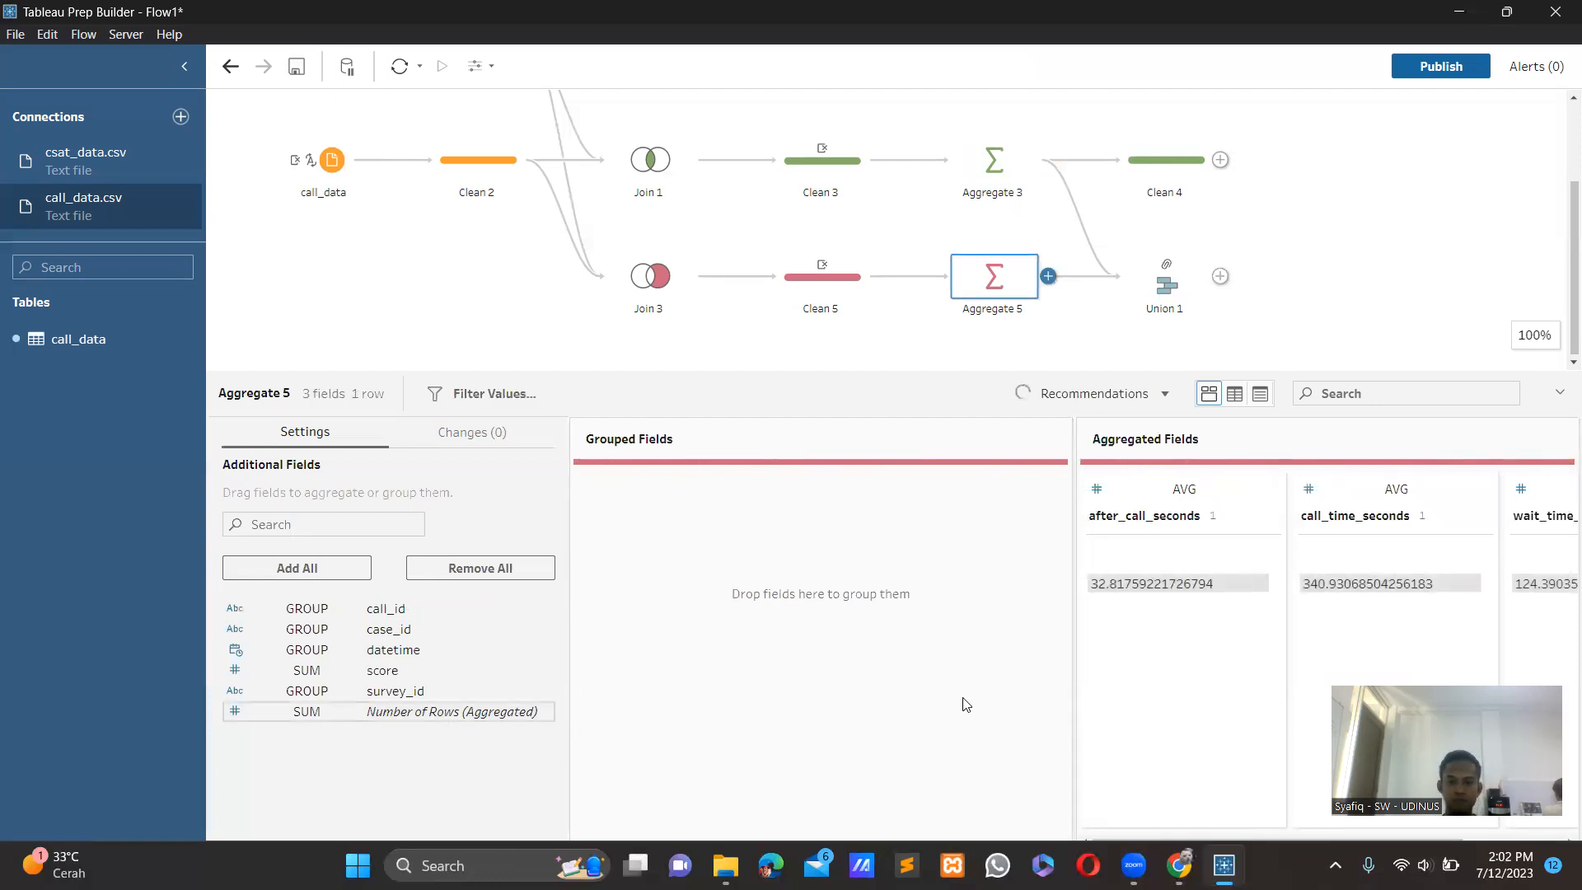
{"action": "left_click_drag", "start_coordinate": [429, 723], "coordinate": [880, 703]}
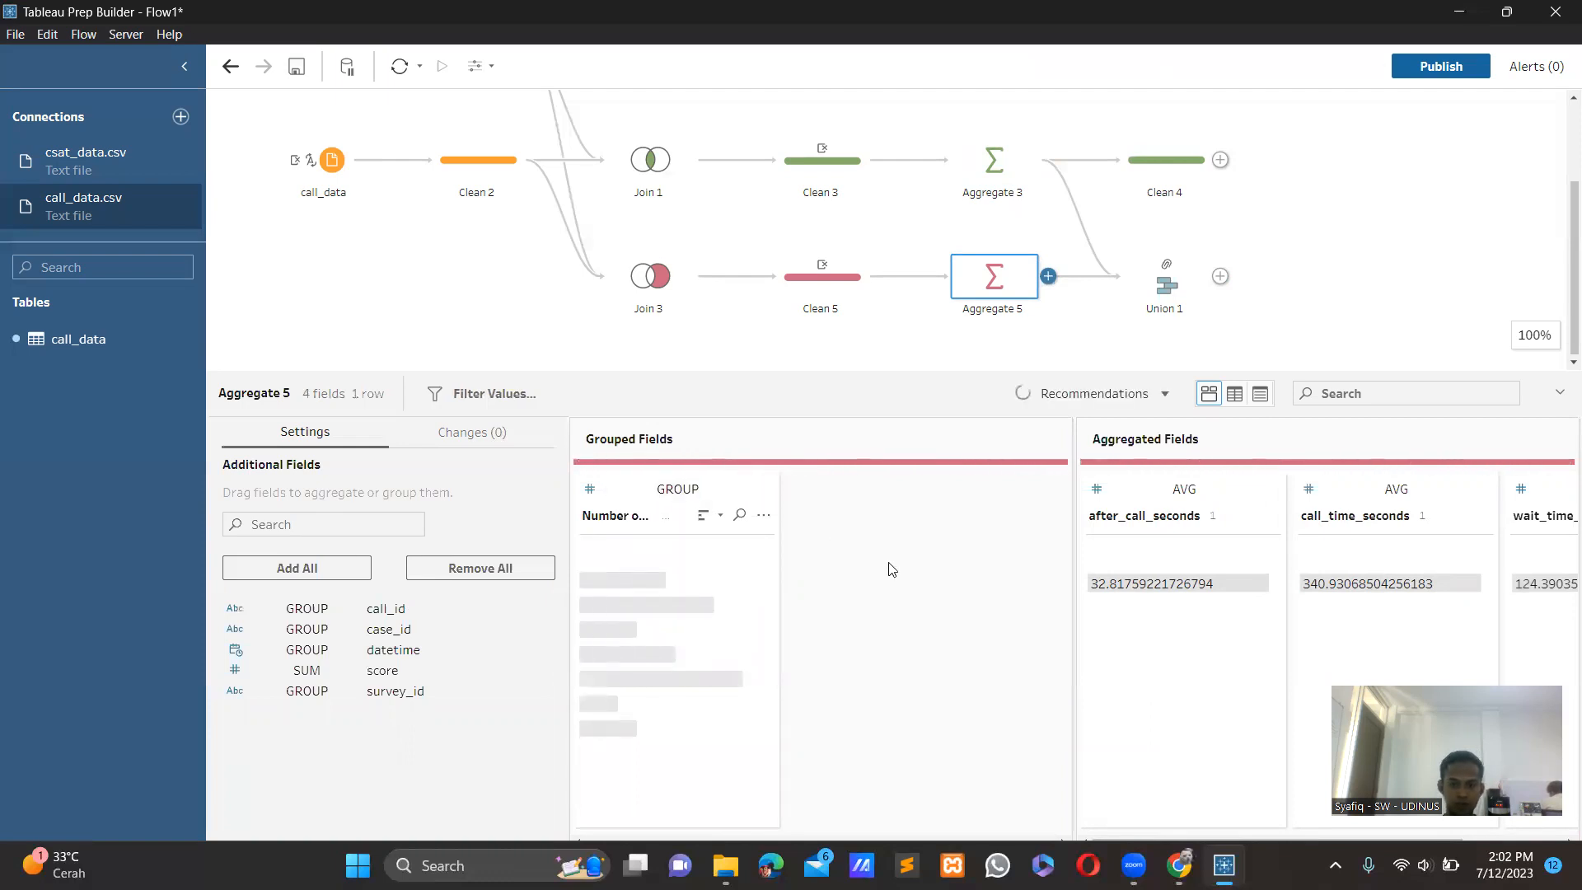
Move Number of Rows (Aggregated) from the grouped fields to the aggregated fields of Aggregate 5.
{"action": "left_click", "coordinate": [763, 518]}
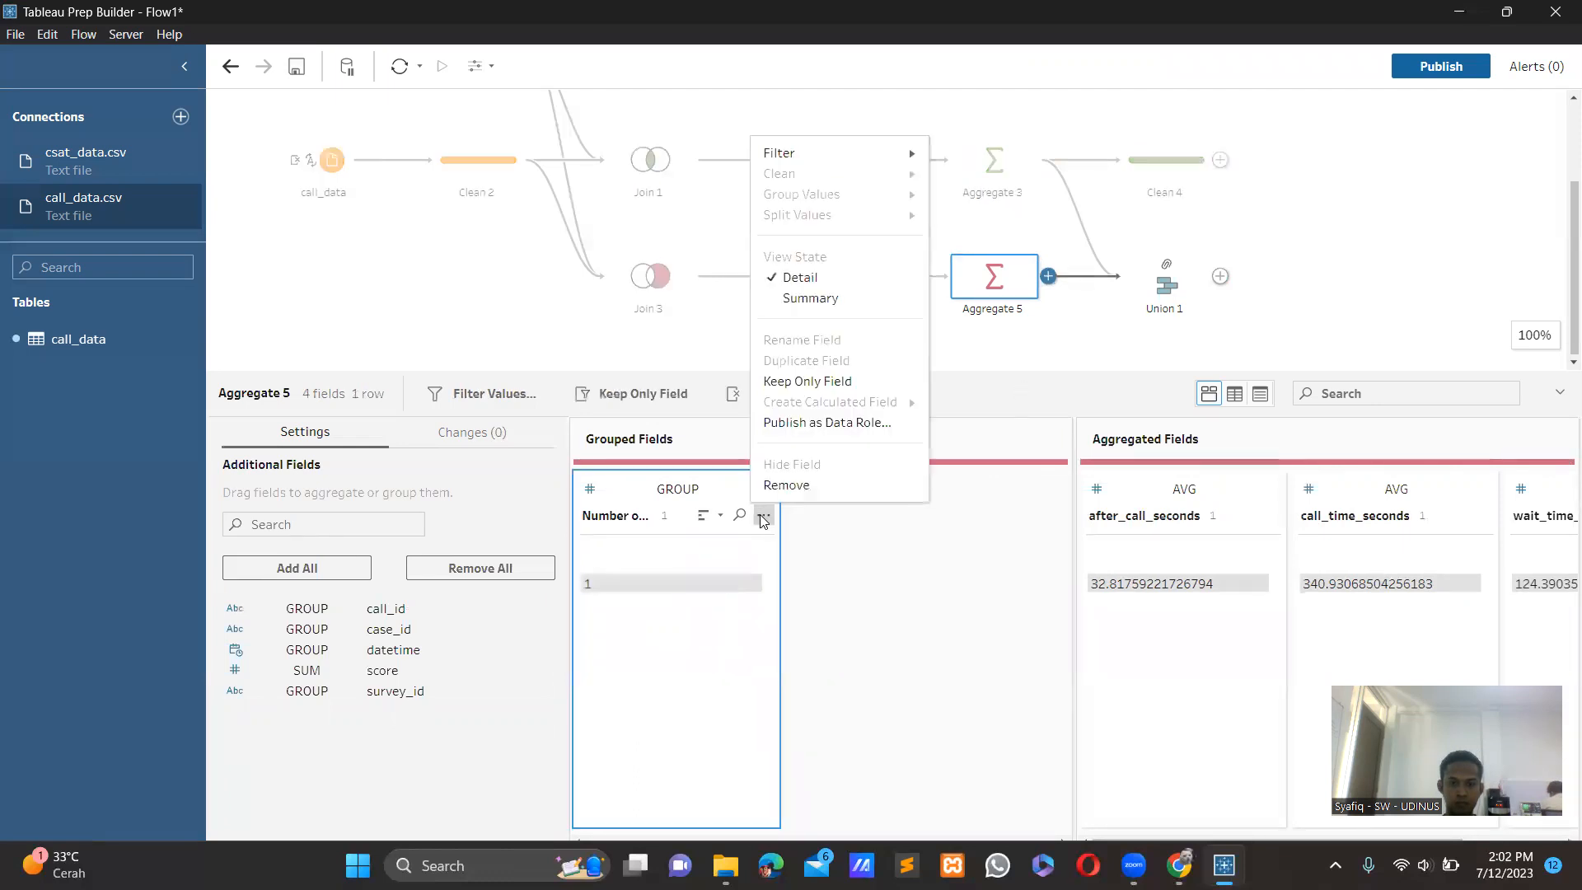
{"action": "left_click", "coordinate": [819, 547]}
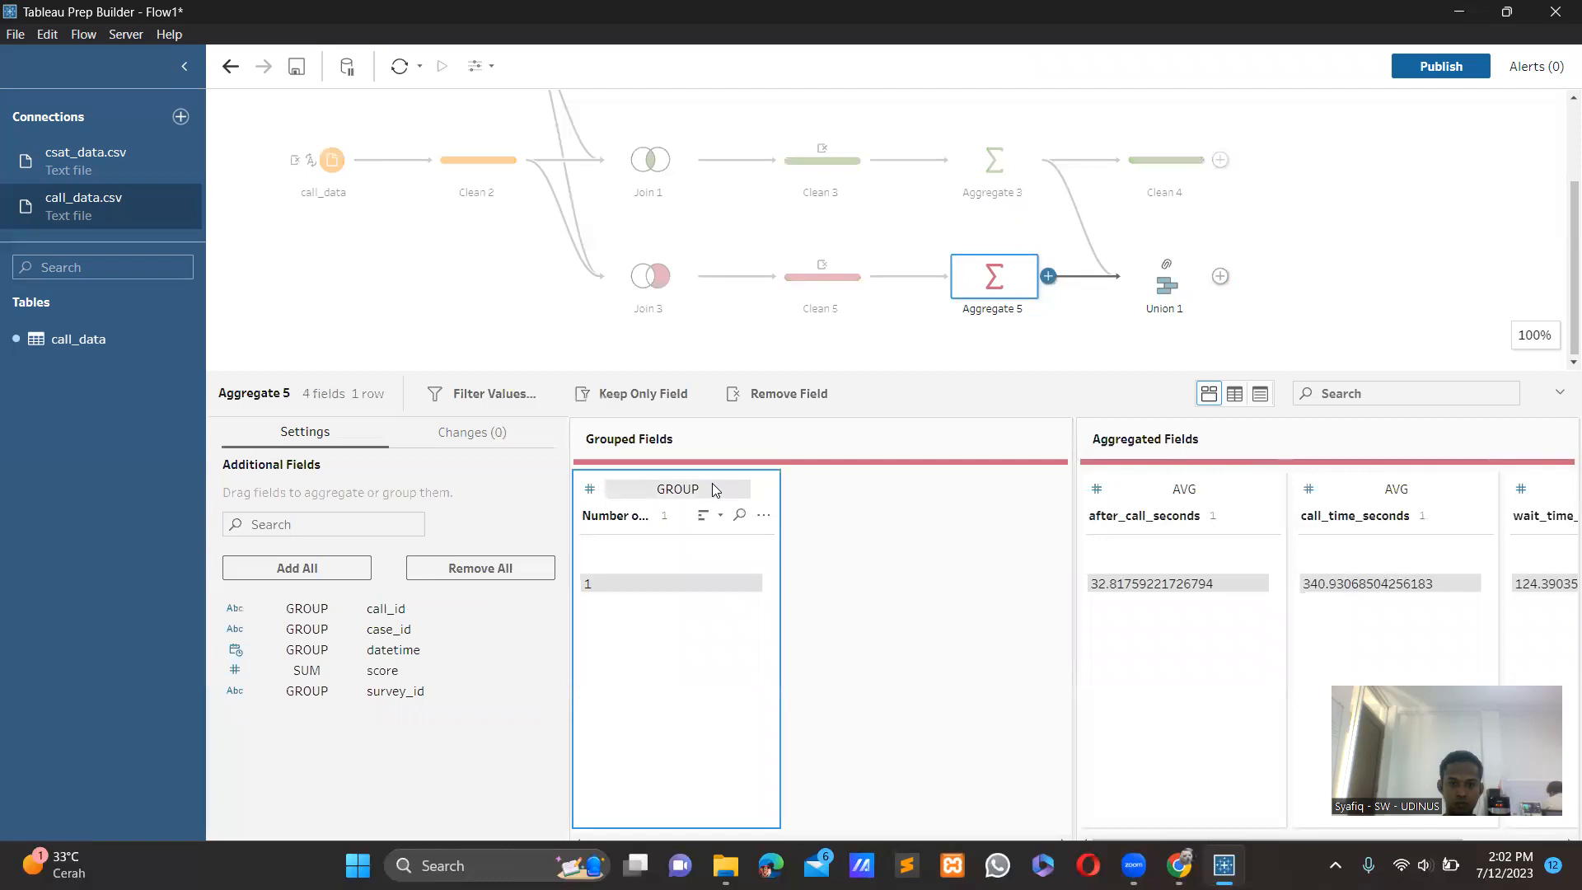
{"action": "left_click", "coordinate": [732, 489]}
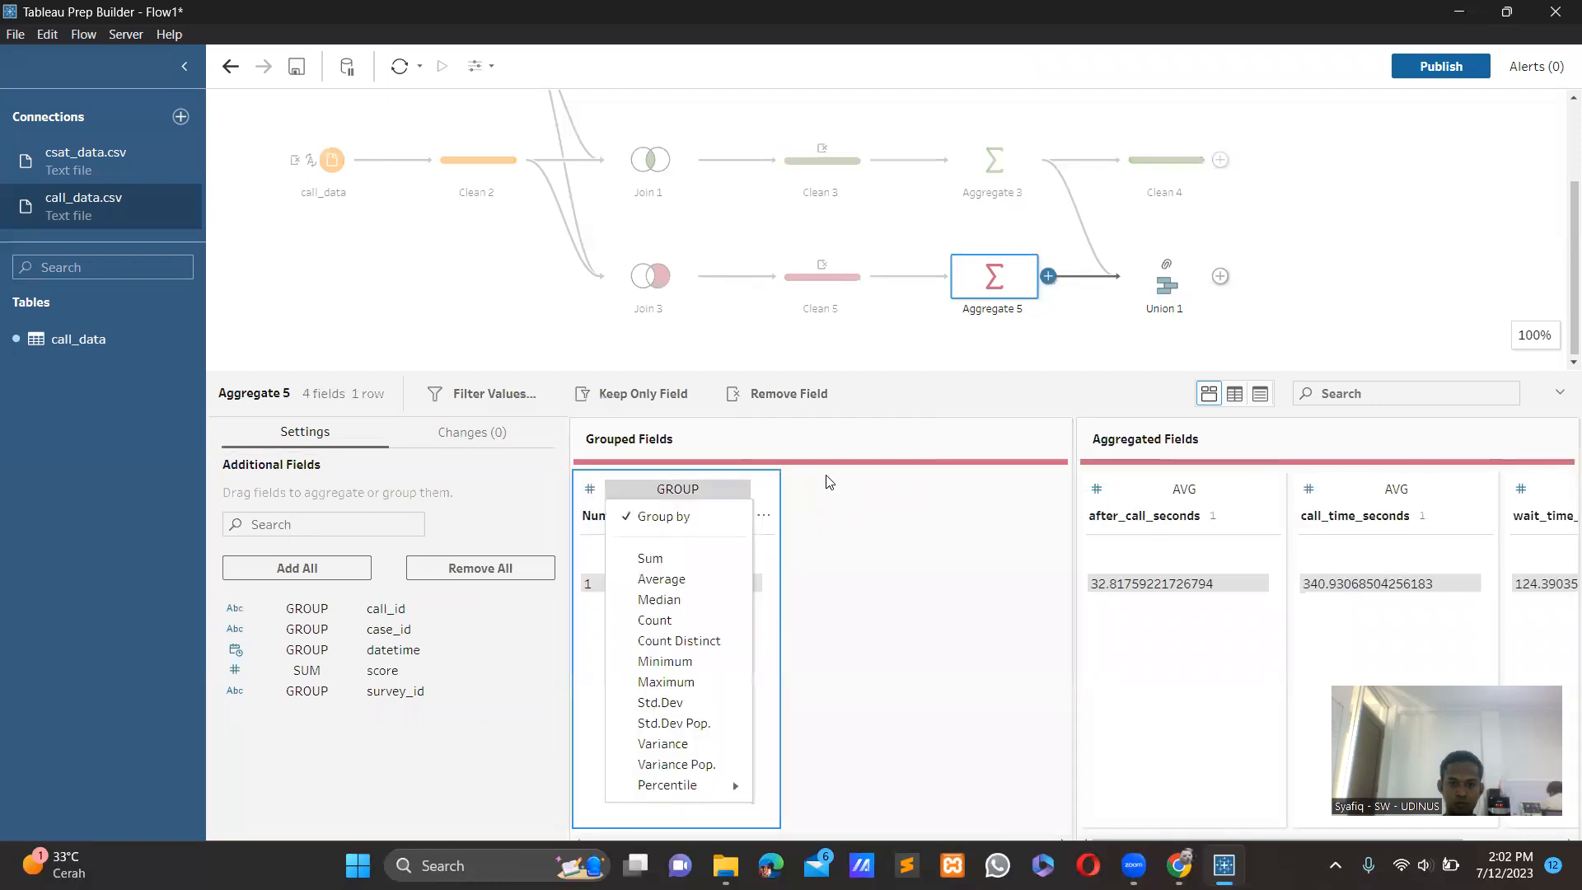
{"action": "left_click", "coordinate": [827, 488]}
{"action": "left_click_drag", "start_coordinate": [717, 497], "coordinate": [870, 575]}
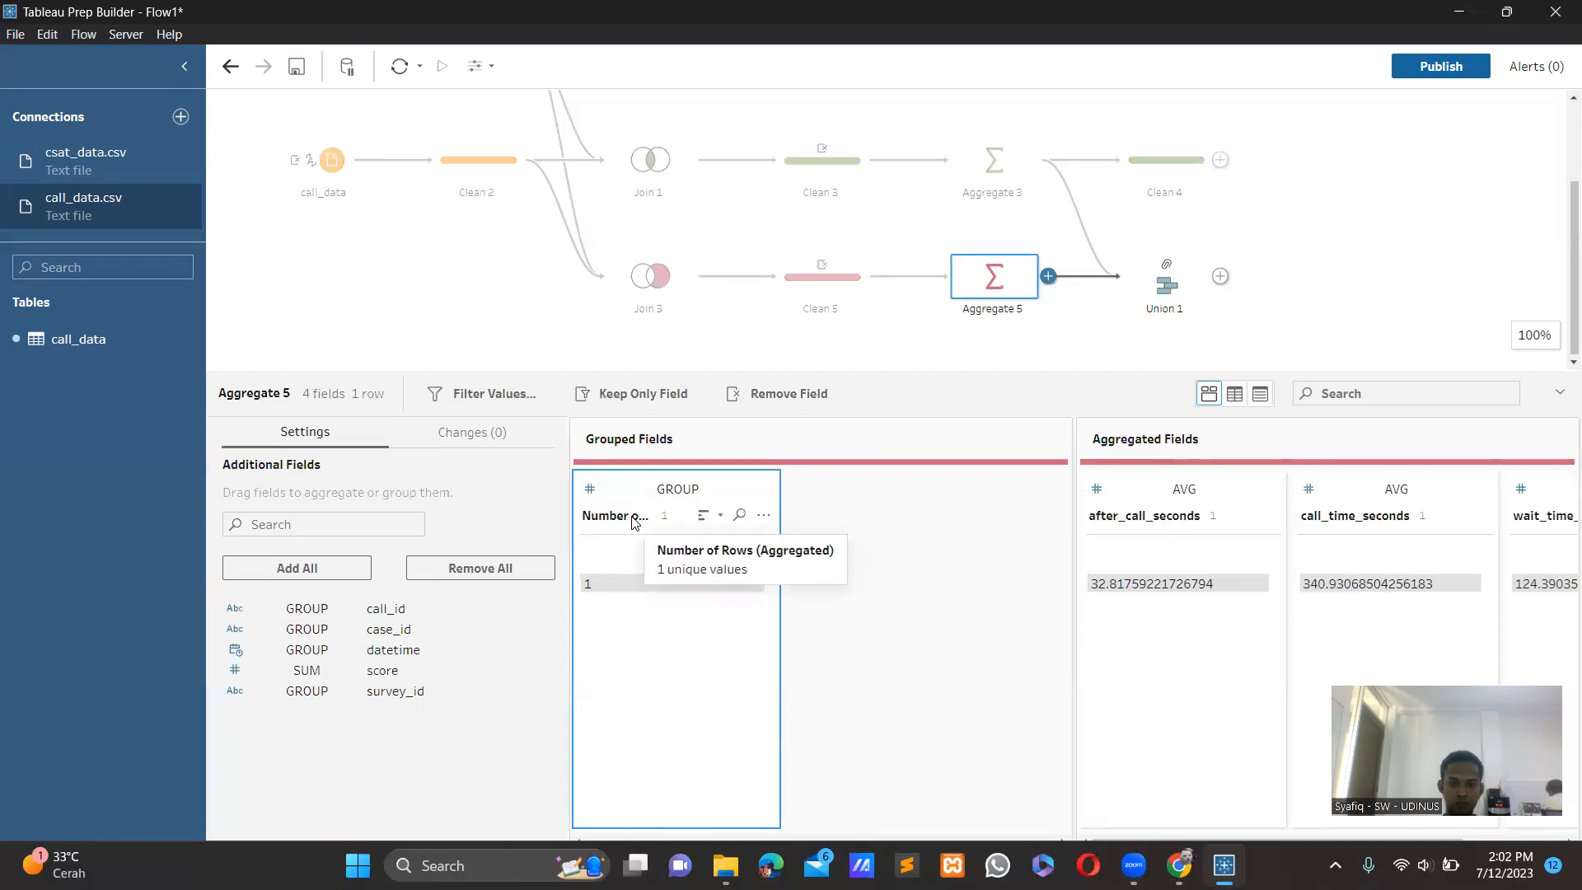
{"action": "left_click_drag", "start_coordinate": [635, 523], "coordinate": [1105, 636]}
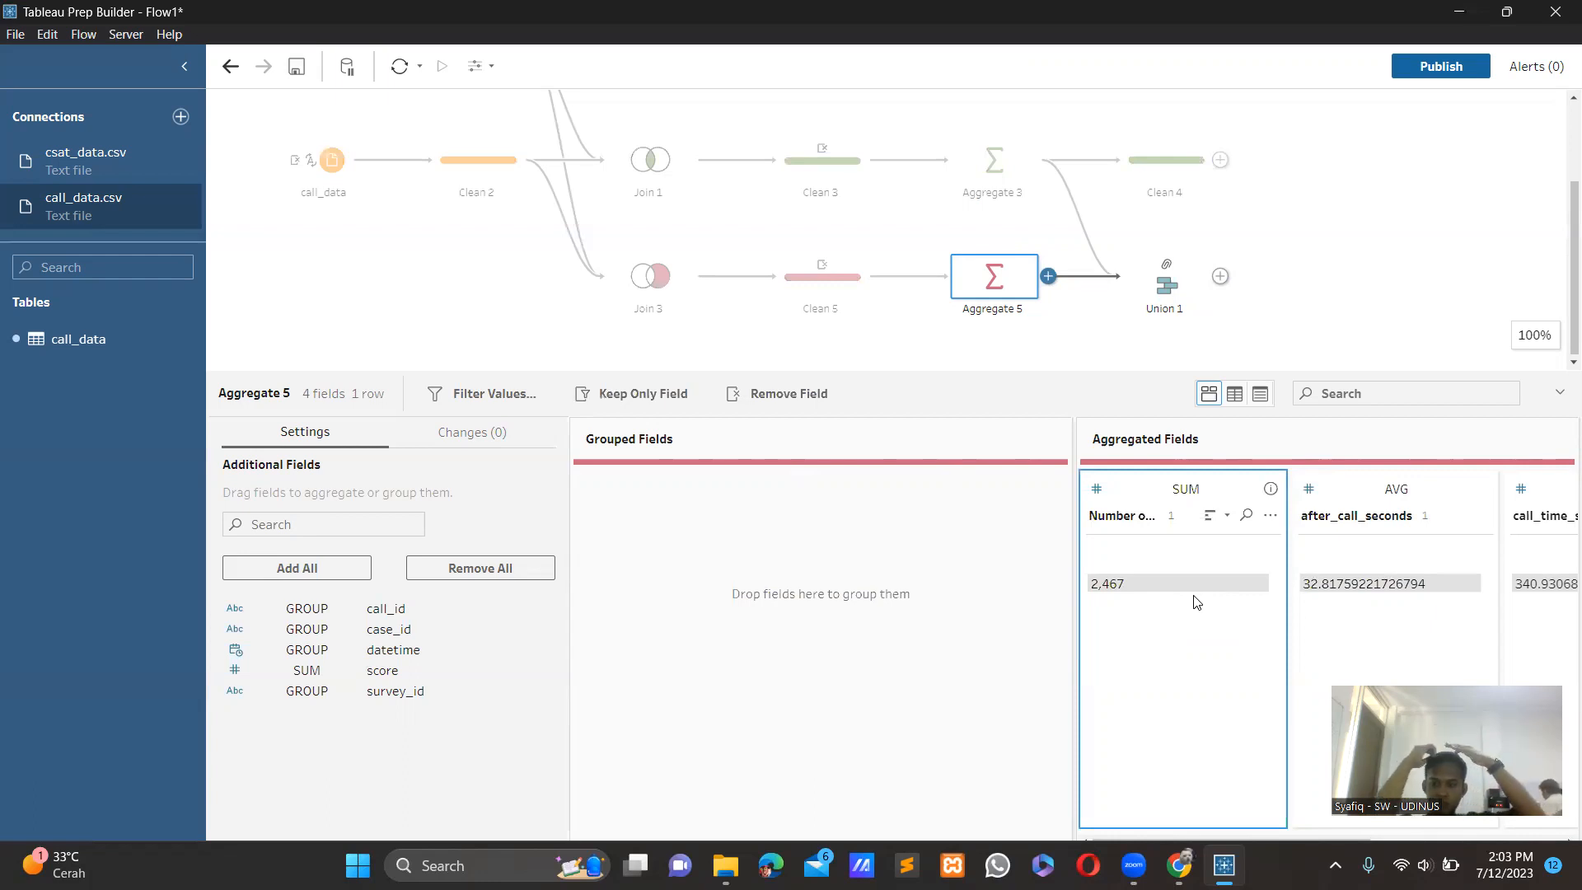
Connect the flow to the Microsoft Excel file case_data as a new input.
{"action": "left_click", "coordinate": [480, 309]}
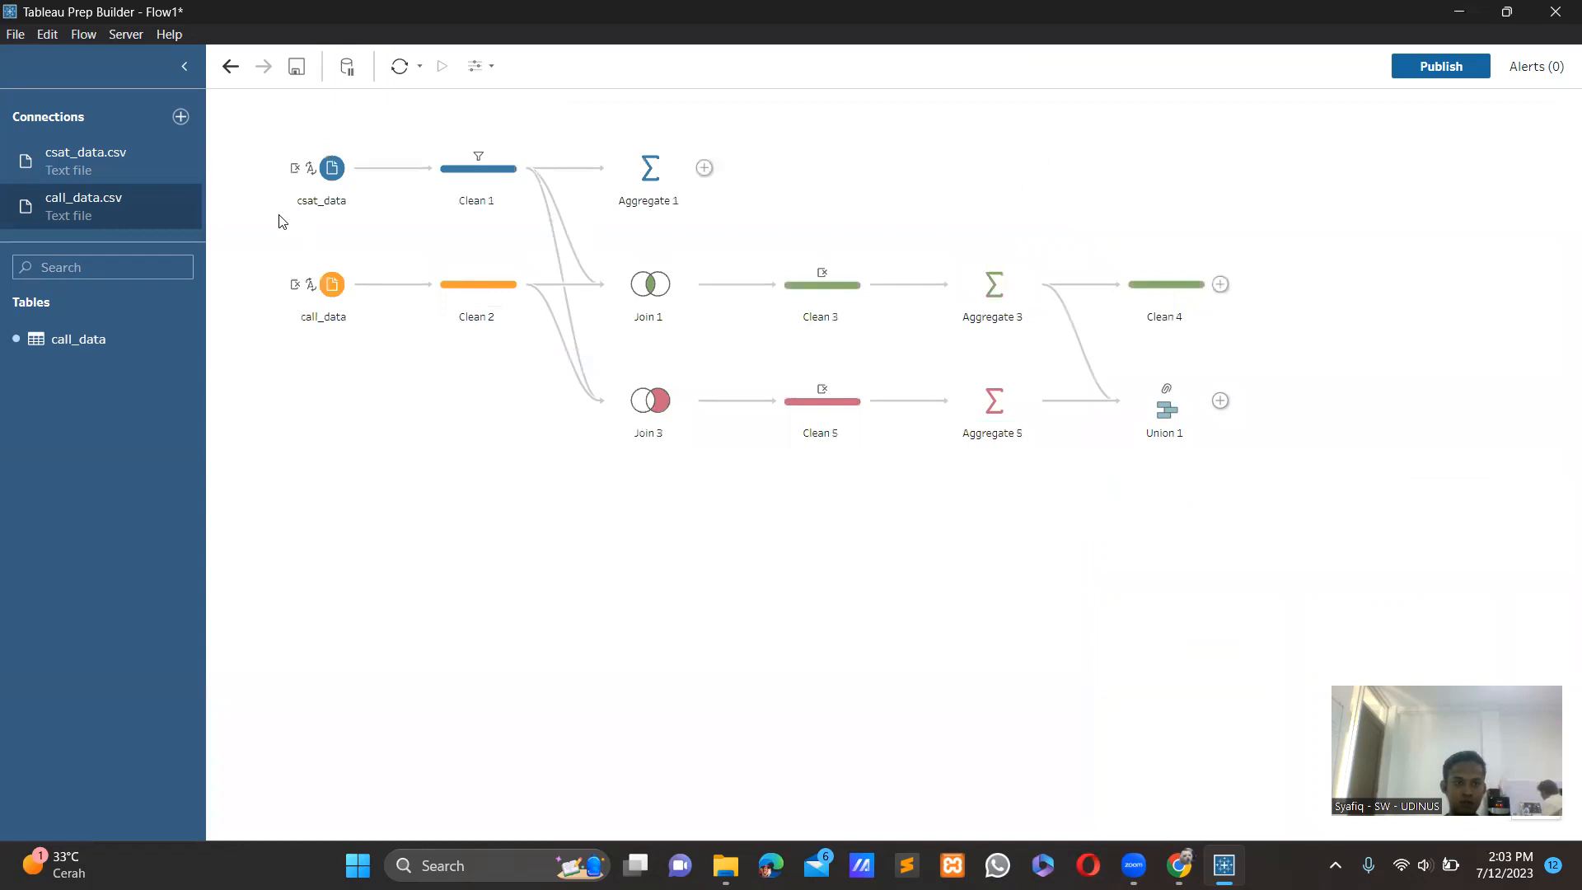
{"action": "left_click", "coordinate": [179, 118]}
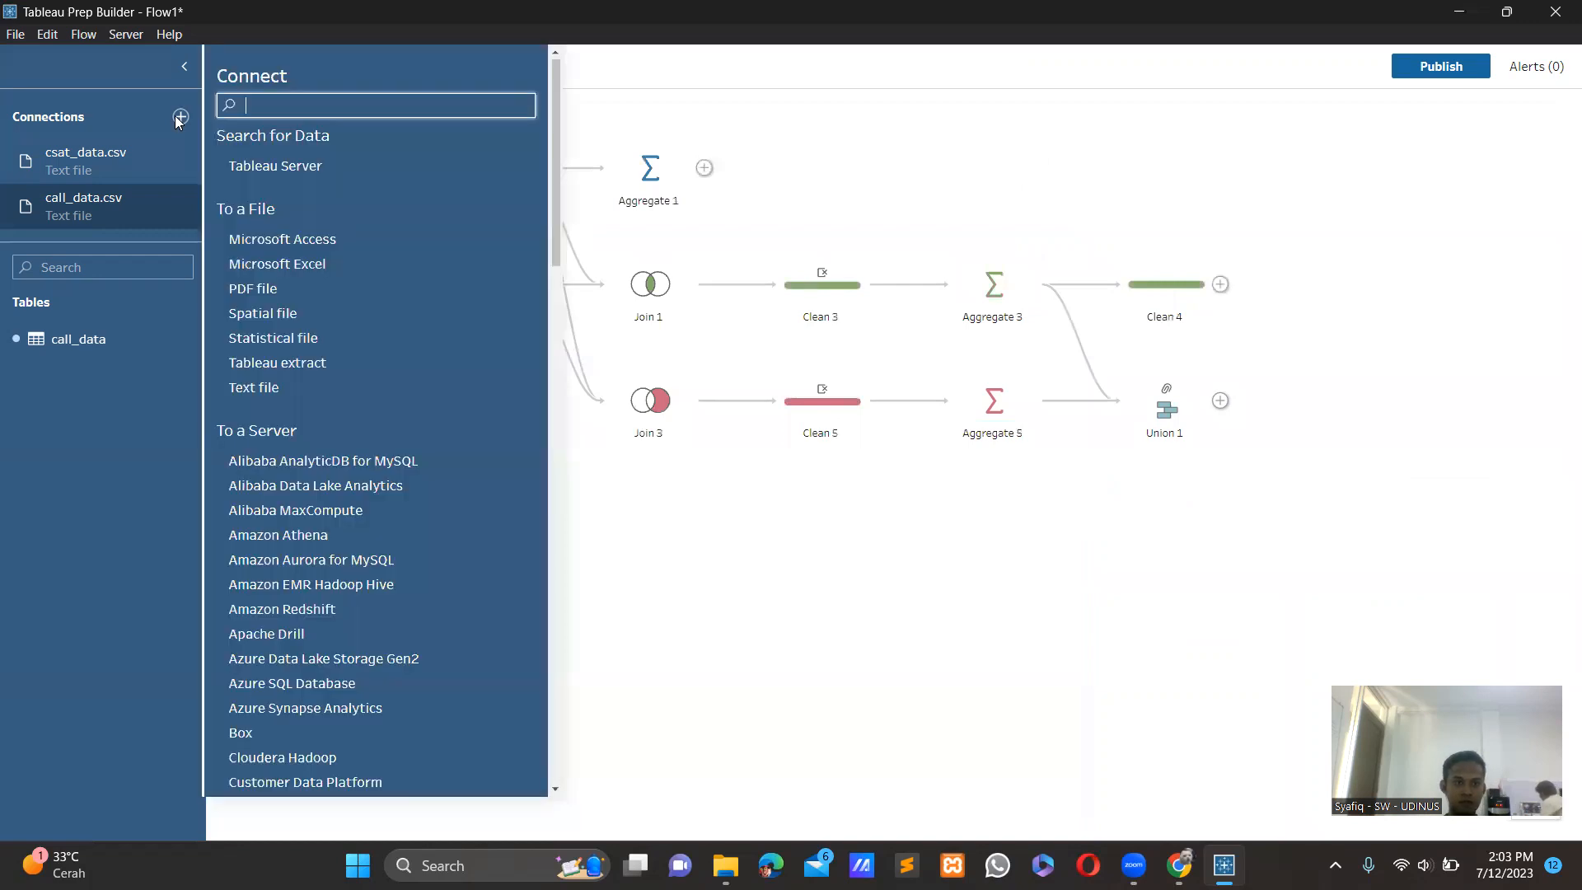
{"action": "left_click", "coordinate": [285, 257]}
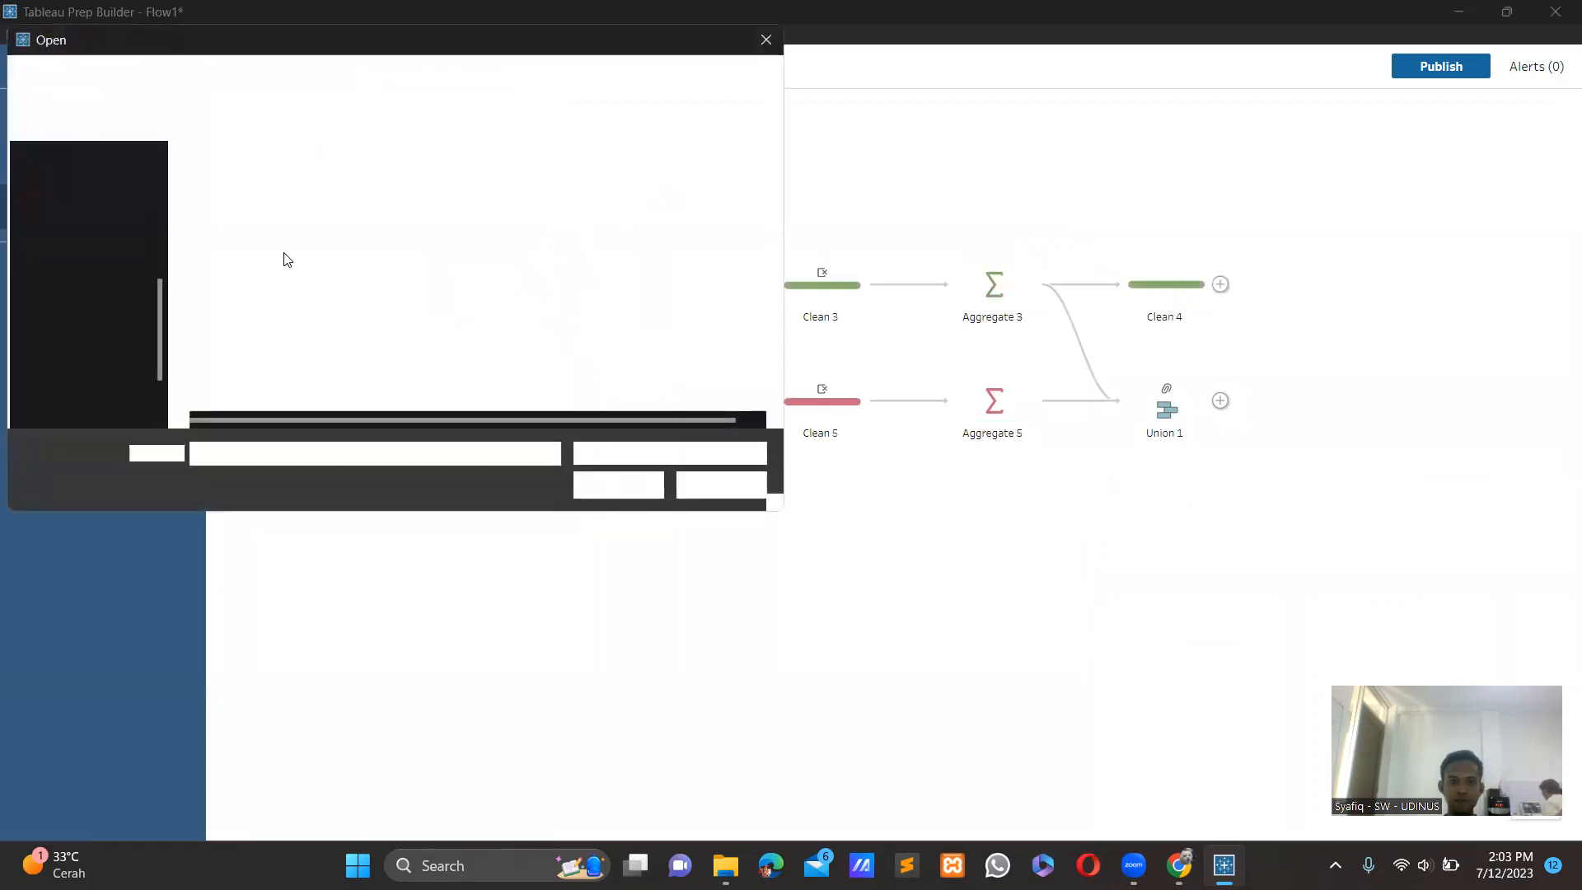
{"action": "left_click", "coordinate": [236, 187]}
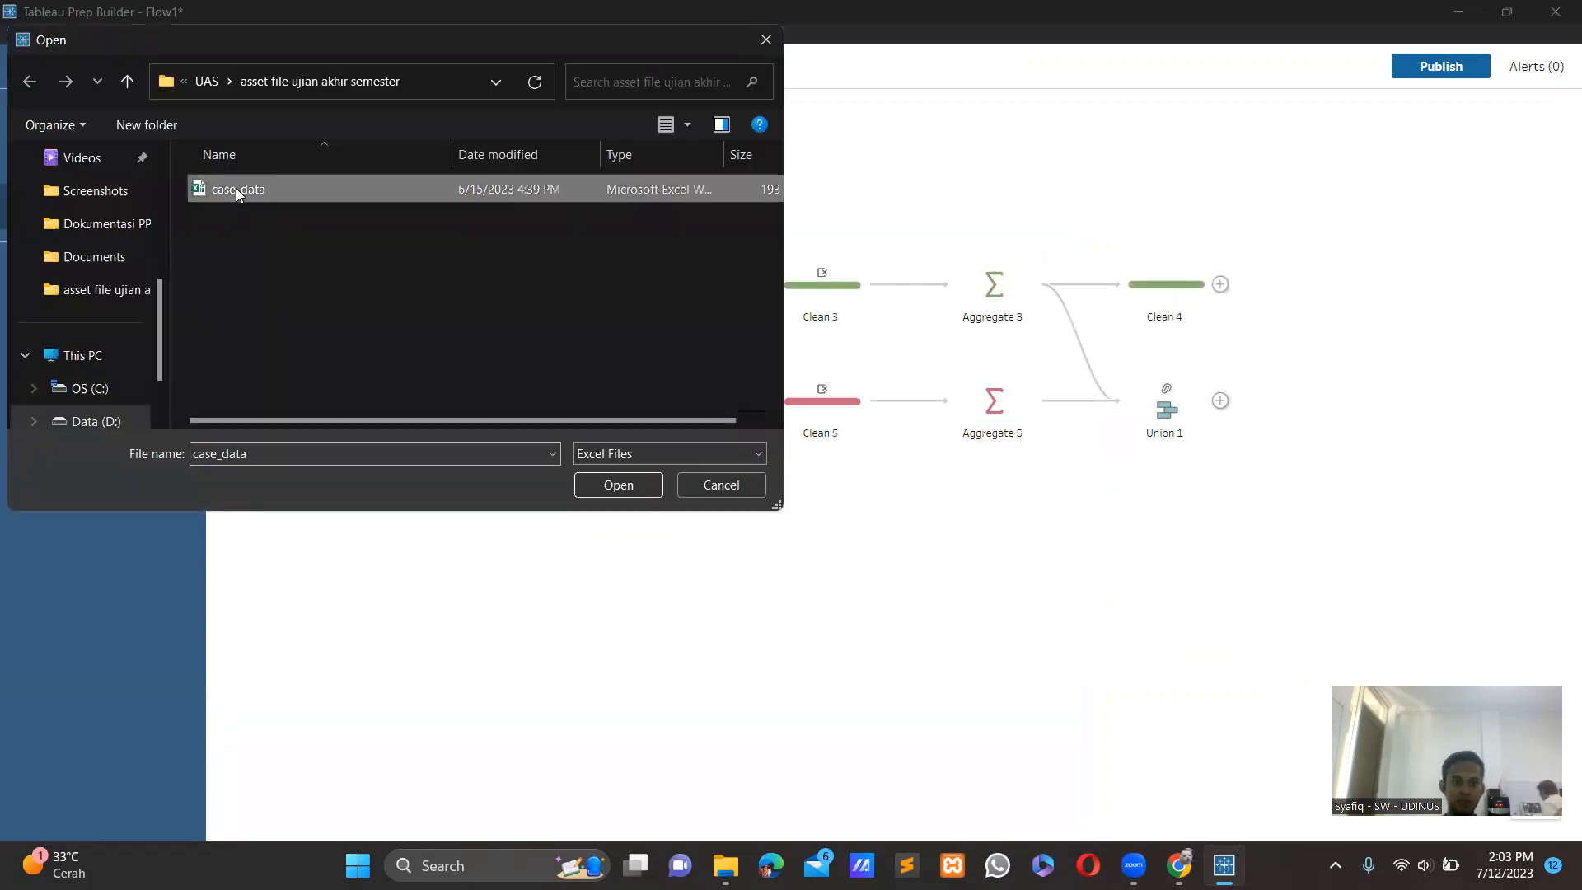
{"action": "left_click", "coordinate": [610, 483]}
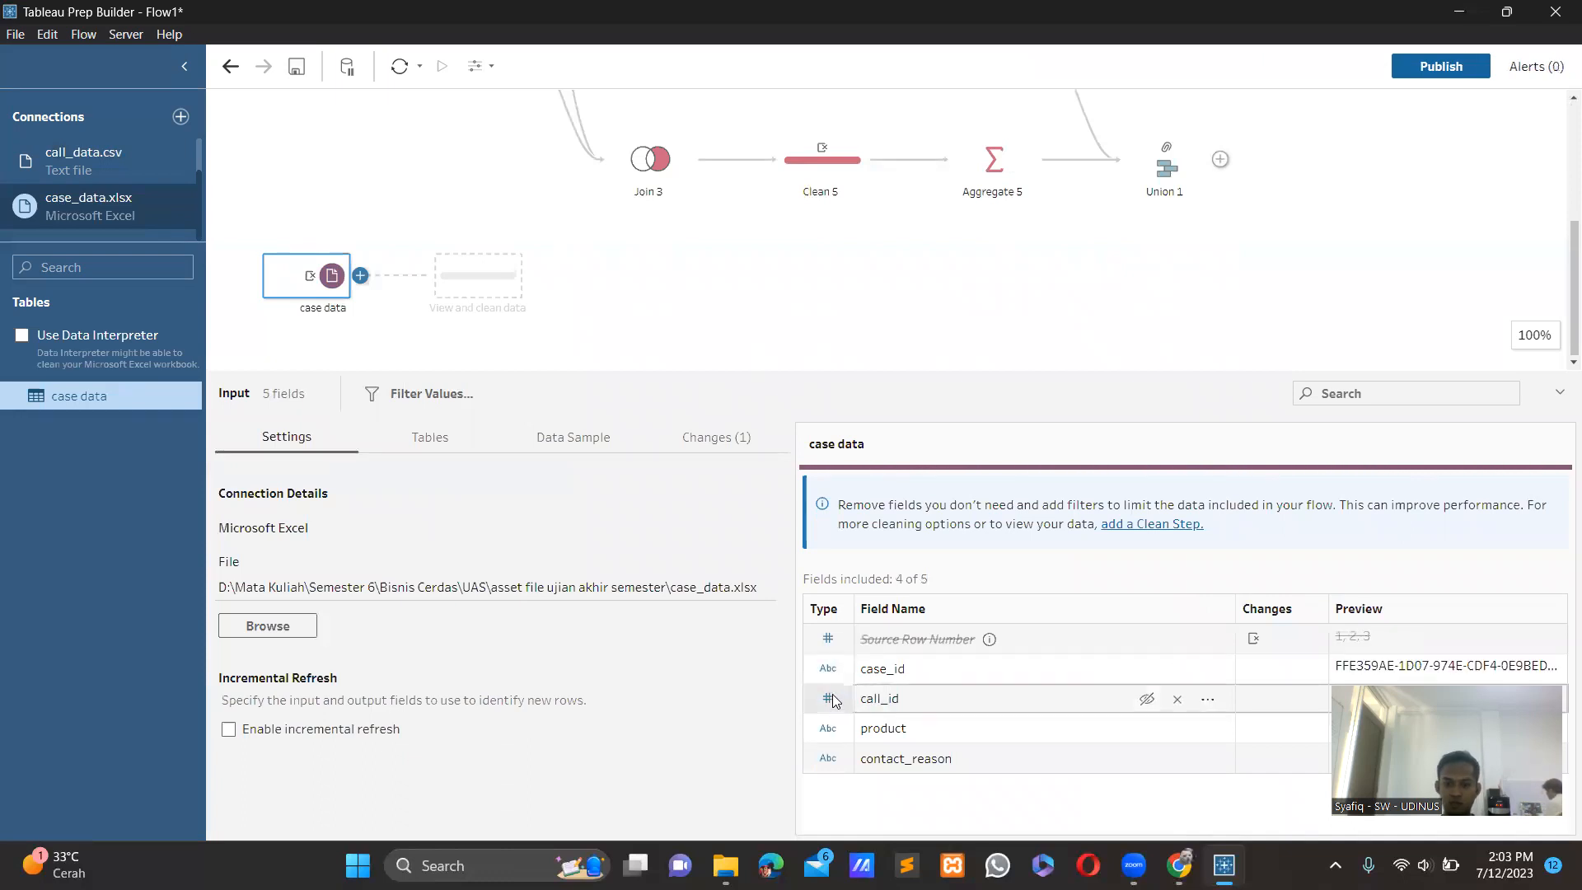
Change the data type of the call_id field in the case data input to String.
{"action": "left_click", "coordinate": [831, 698]}
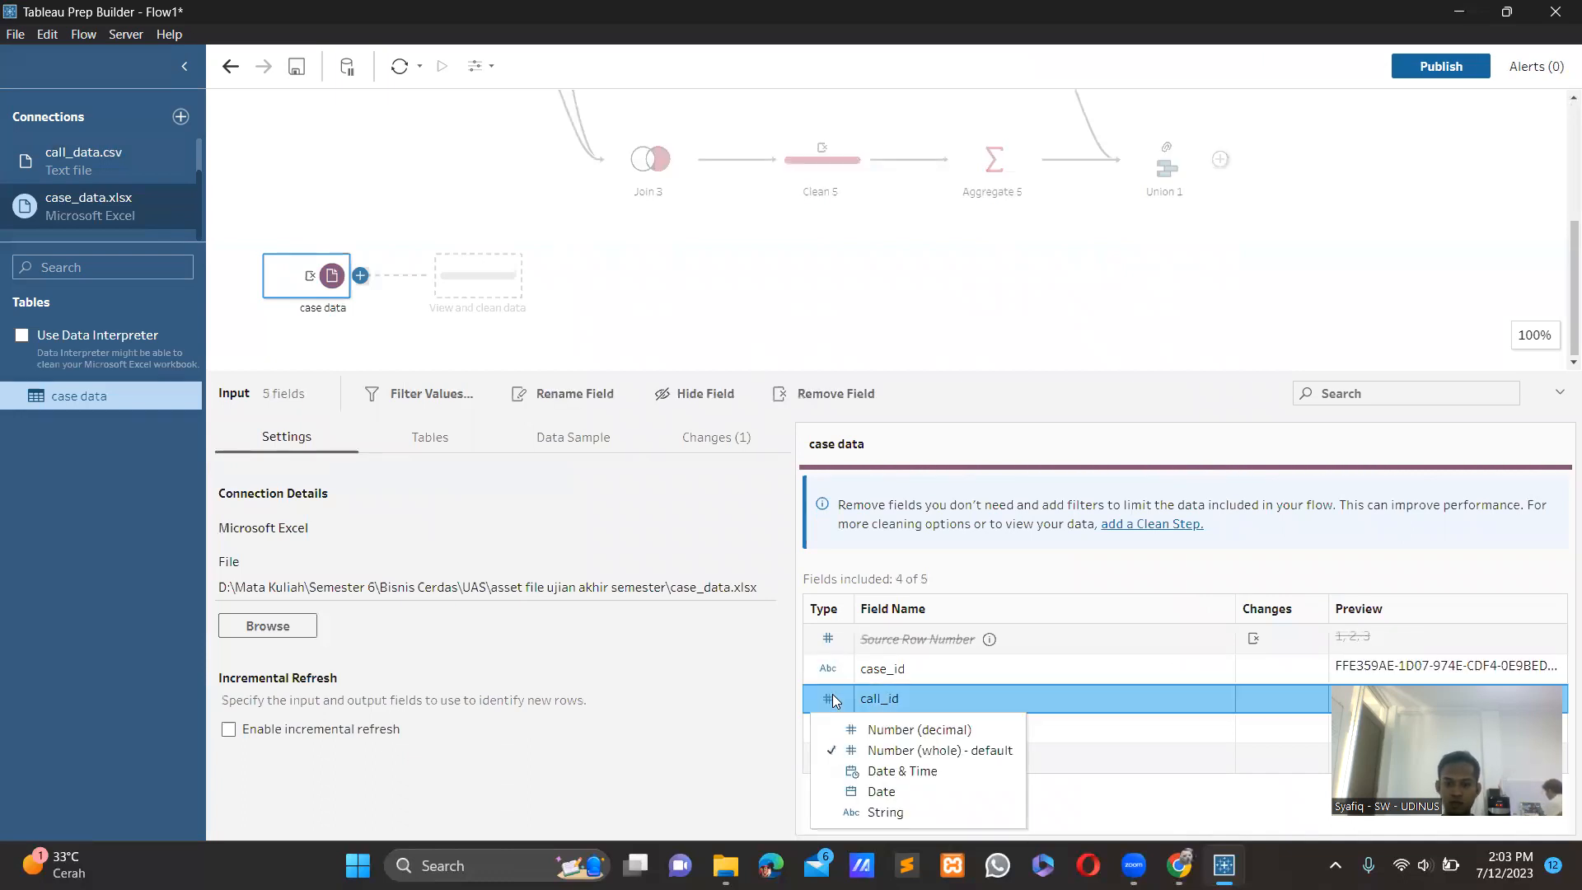
{"action": "left_click", "coordinate": [876, 813]}
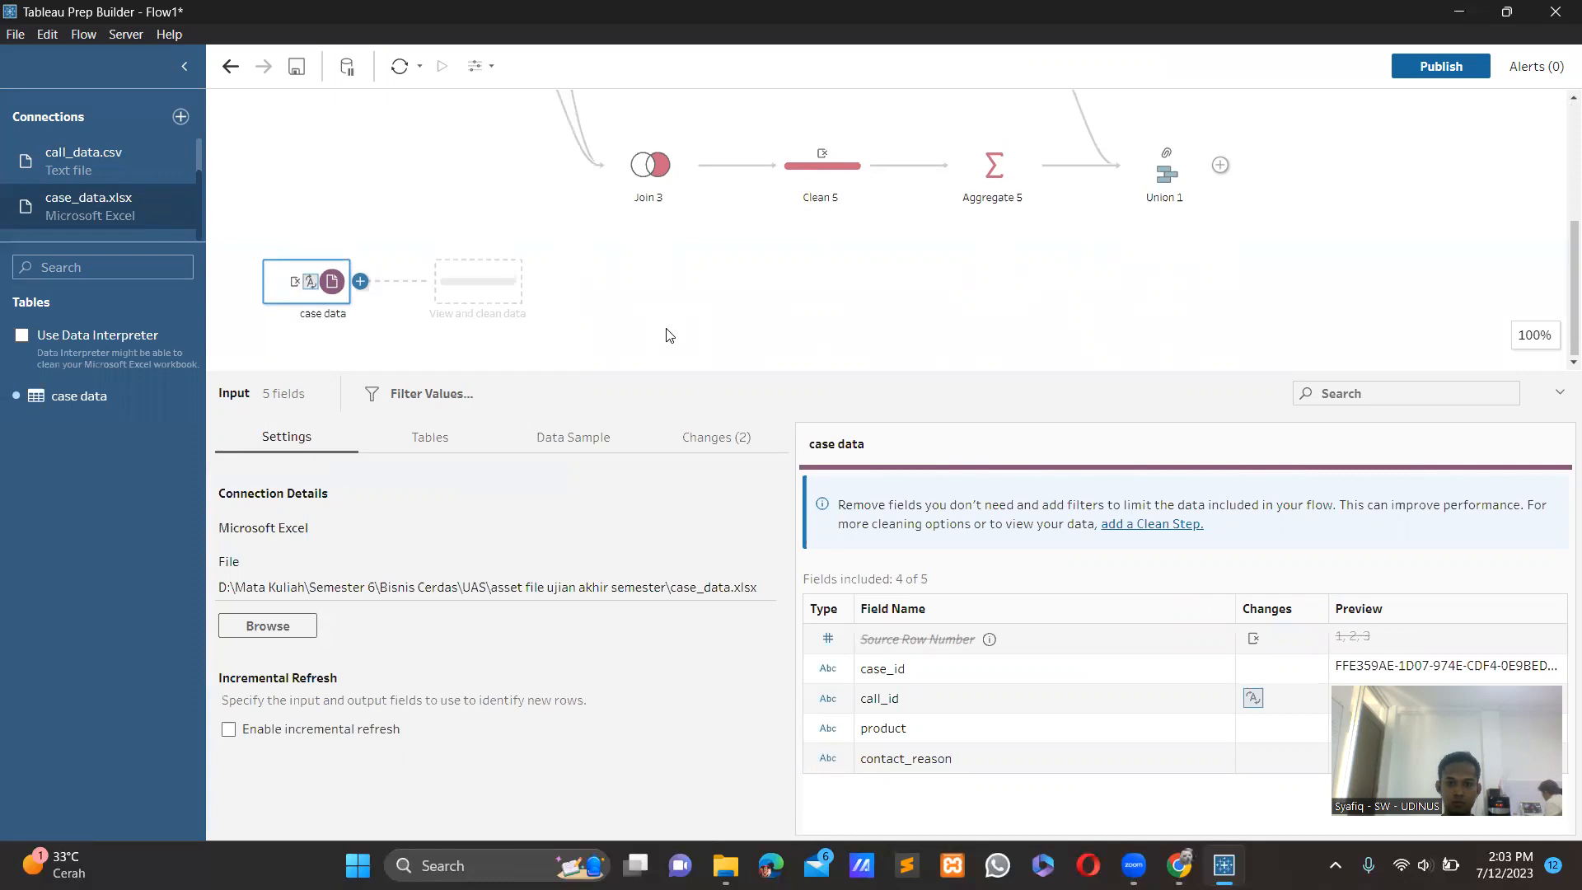
{"action": "scroll", "coordinate": [666, 335], "scroll_direction": "up", "scroll_amount": 2}
{"action": "scroll", "coordinate": [466, 288], "scroll_direction": "down", "scroll_amount": 1}
{"action": "scroll", "coordinate": [466, 289], "scroll_direction": "up", "scroll_amount": 1}
{"action": "scroll", "coordinate": [467, 288], "scroll_direction": "down", "scroll_amount": 1}
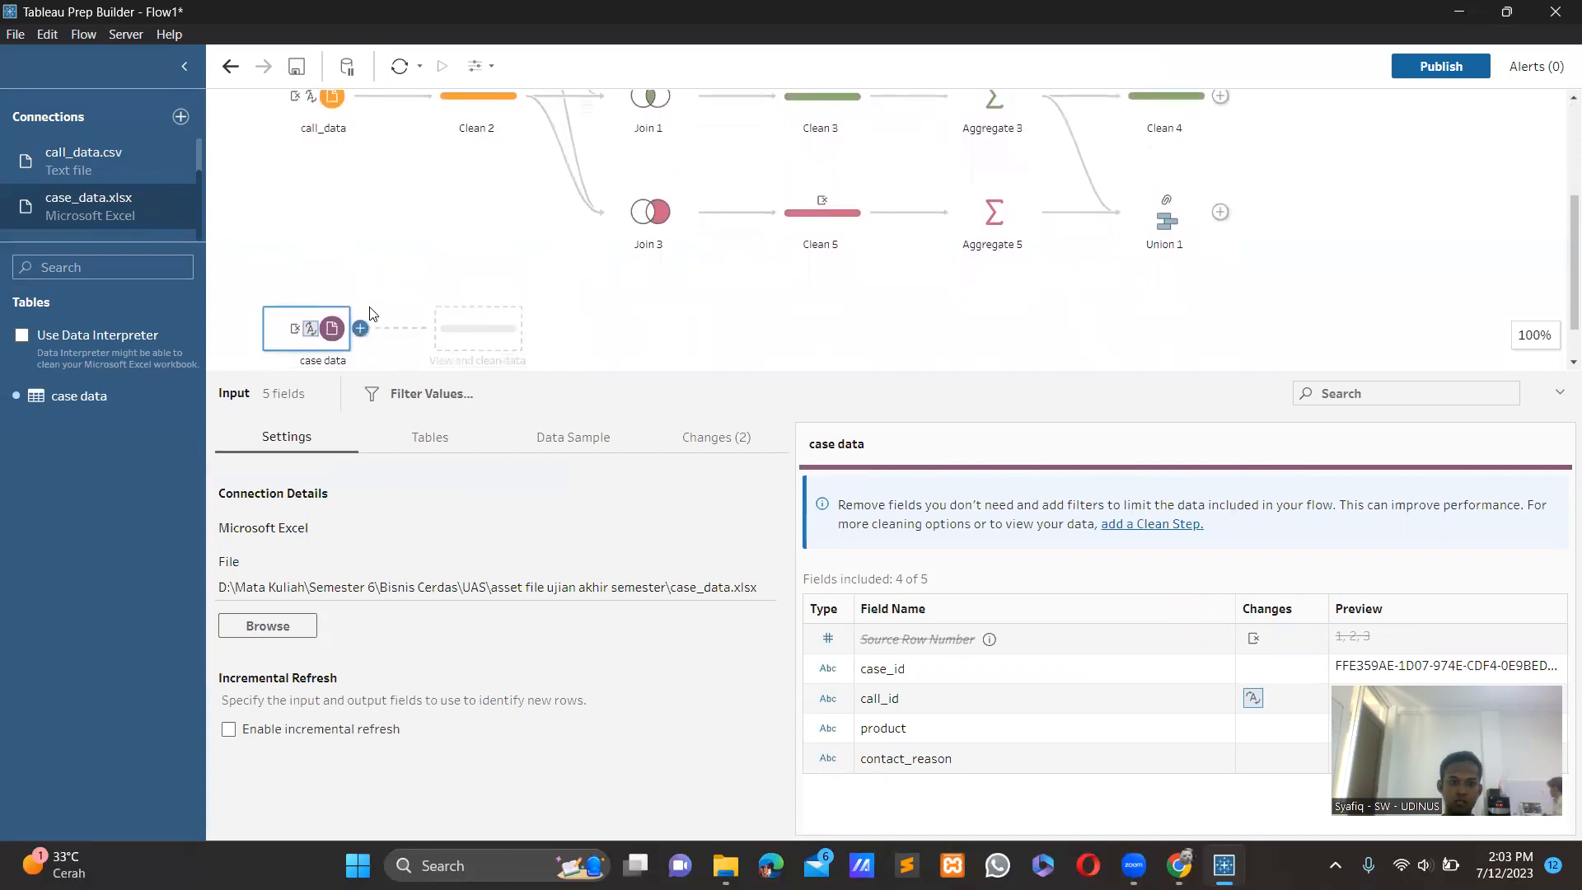
Join the case data input with Clean 3 on case_id and add an Aggregate step after the join.
{"action": "left_click_drag", "start_coordinate": [329, 331], "coordinate": [880, 285]}
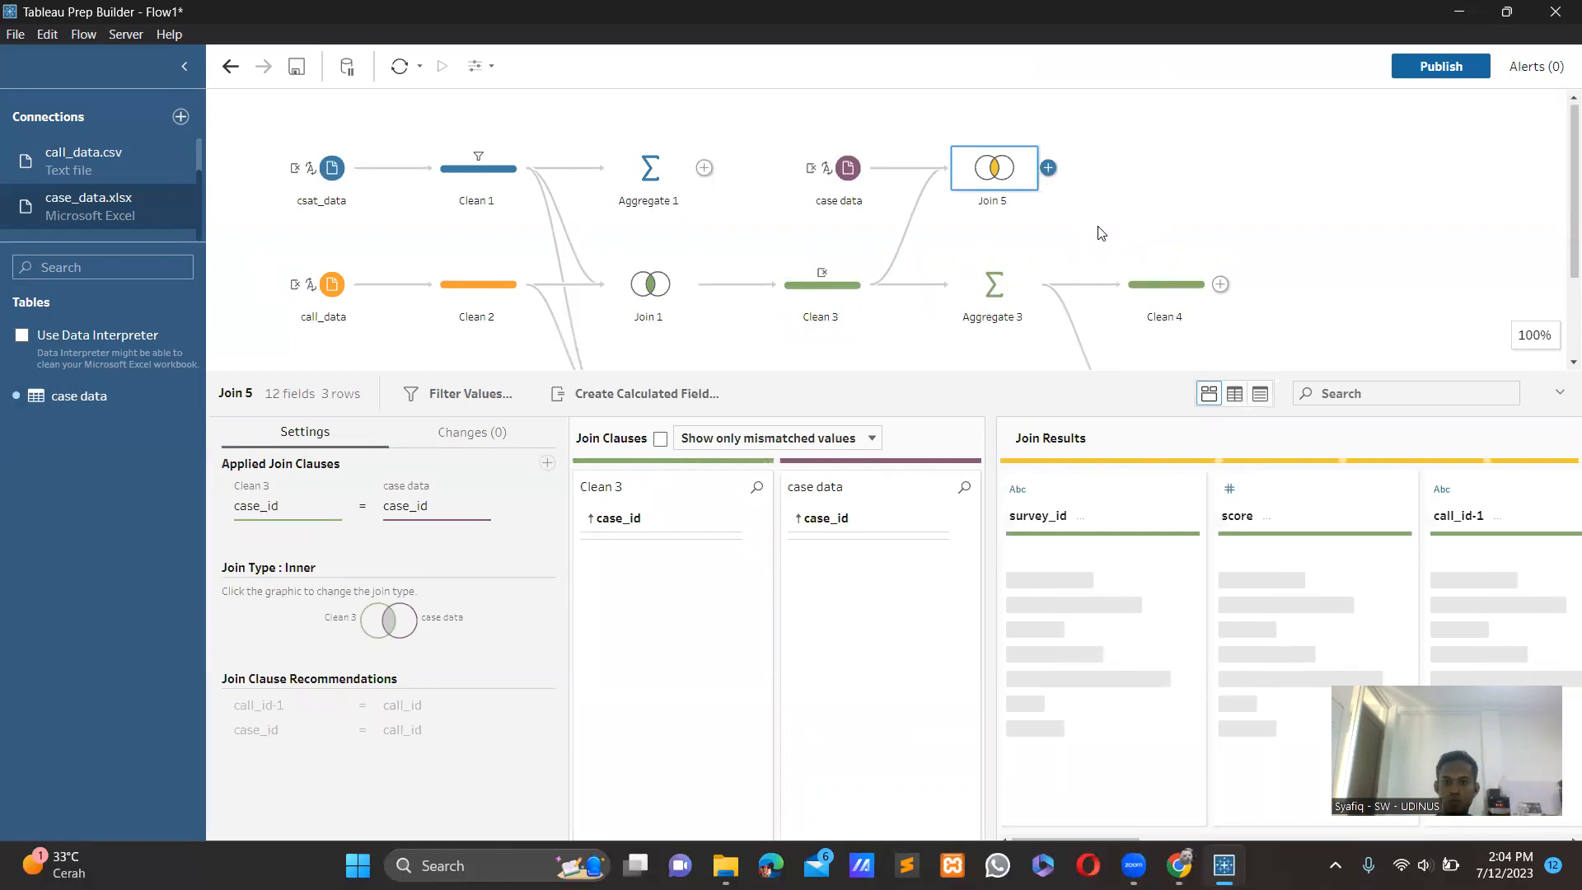
{"action": "left_click", "coordinate": [1049, 169]}
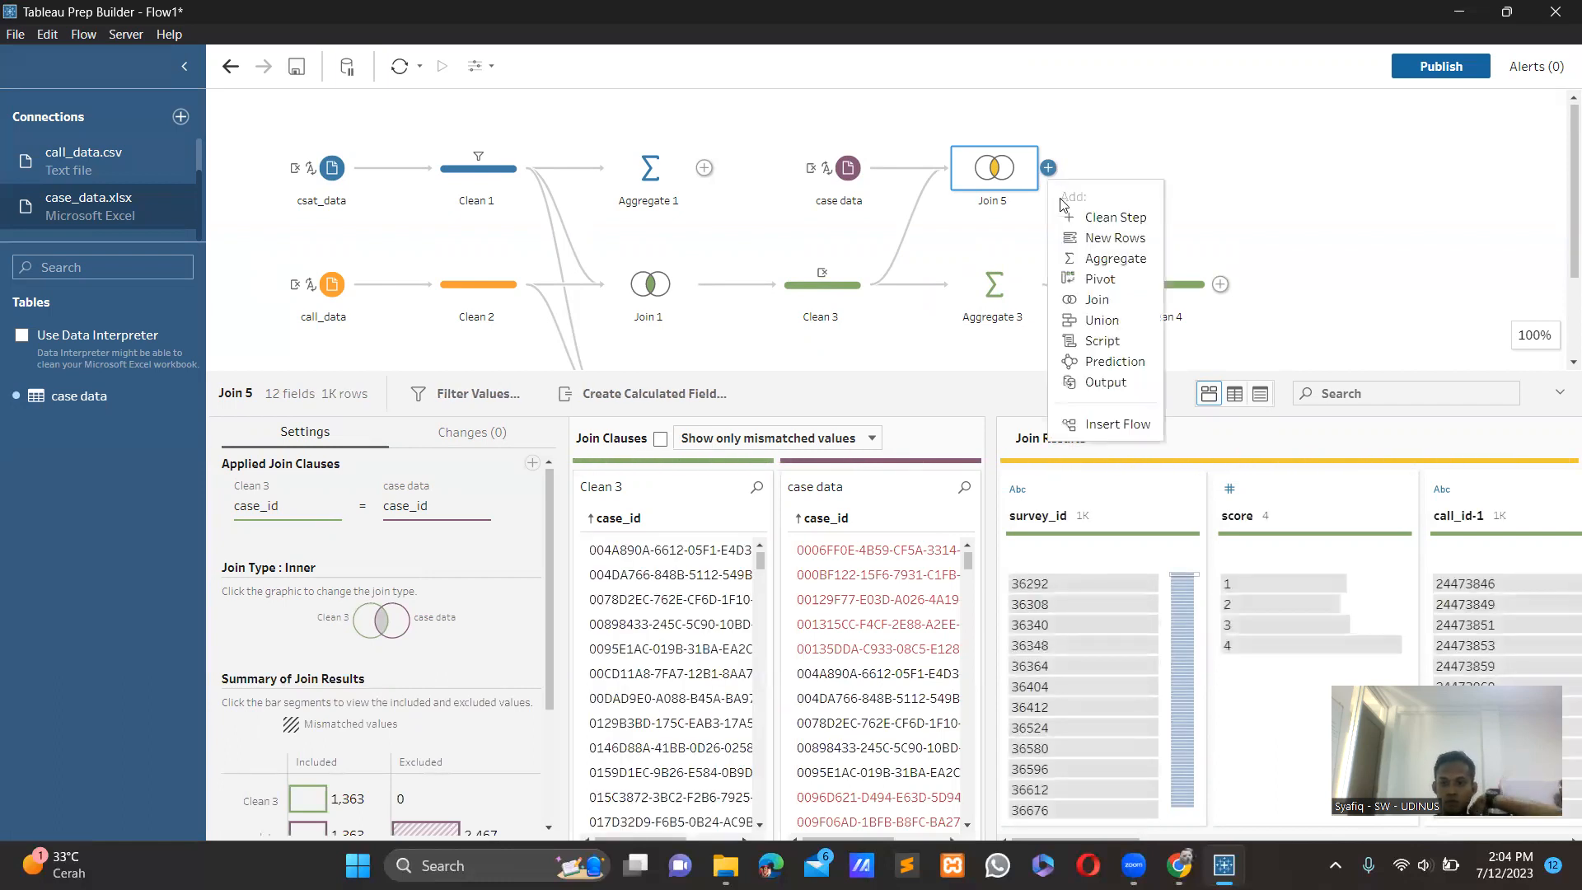
{"action": "left_click", "coordinate": [1091, 260]}
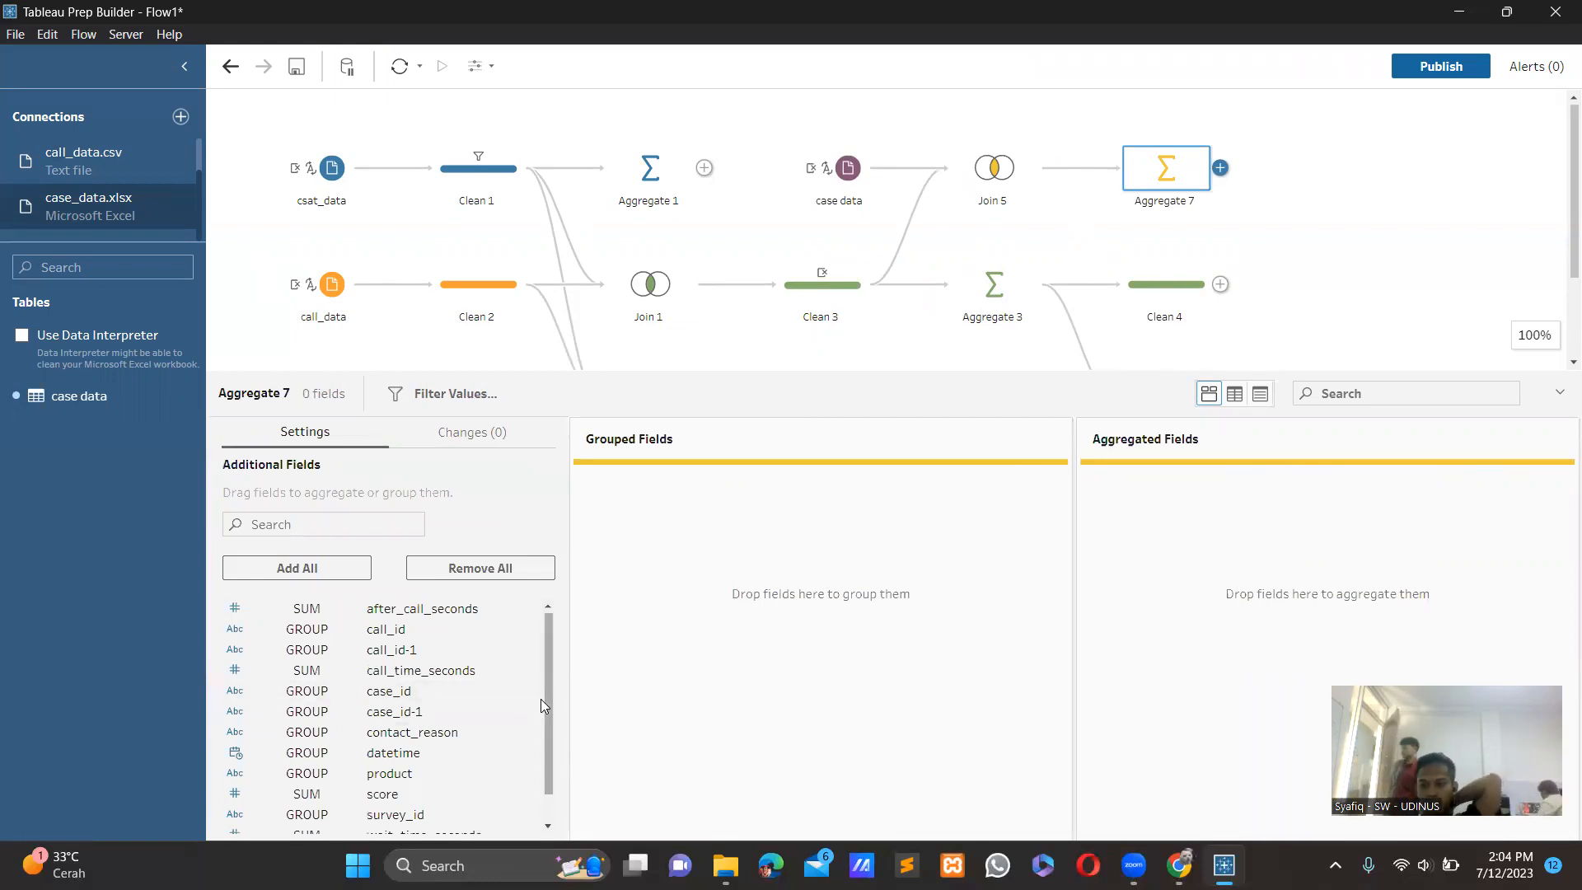
Group Aggregate 7 by contact_reason and add Number of Rows (Aggregated) as its summed aggregated field.
{"action": "scroll", "coordinate": [519, 717], "scroll_direction": "down", "scroll_amount": 1}
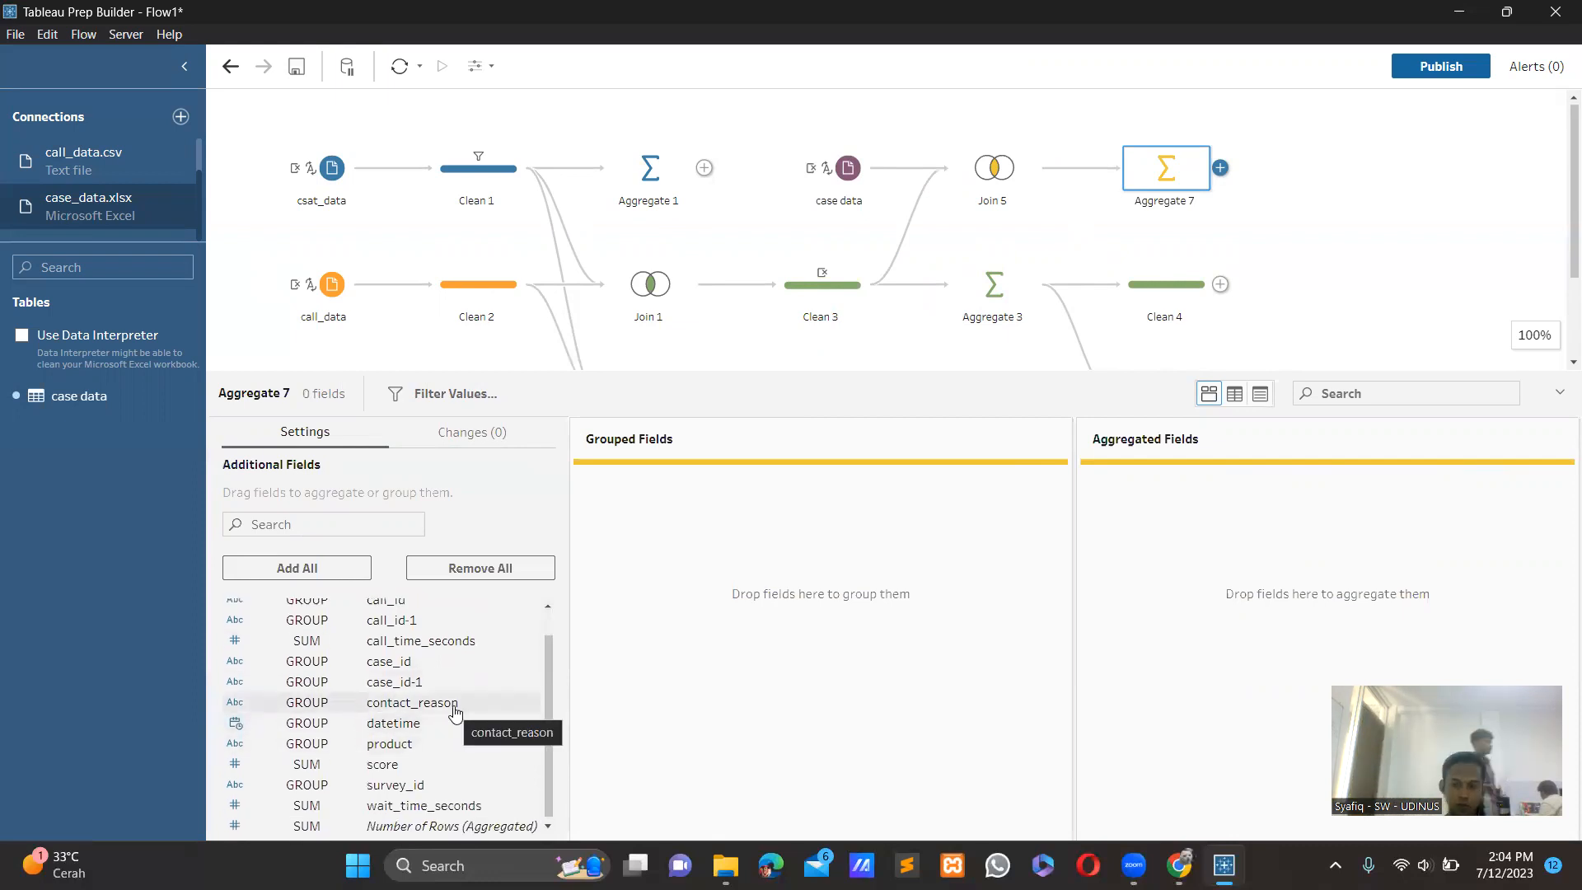
{"action": "left_click_drag", "start_coordinate": [455, 710], "coordinate": [714, 637]}
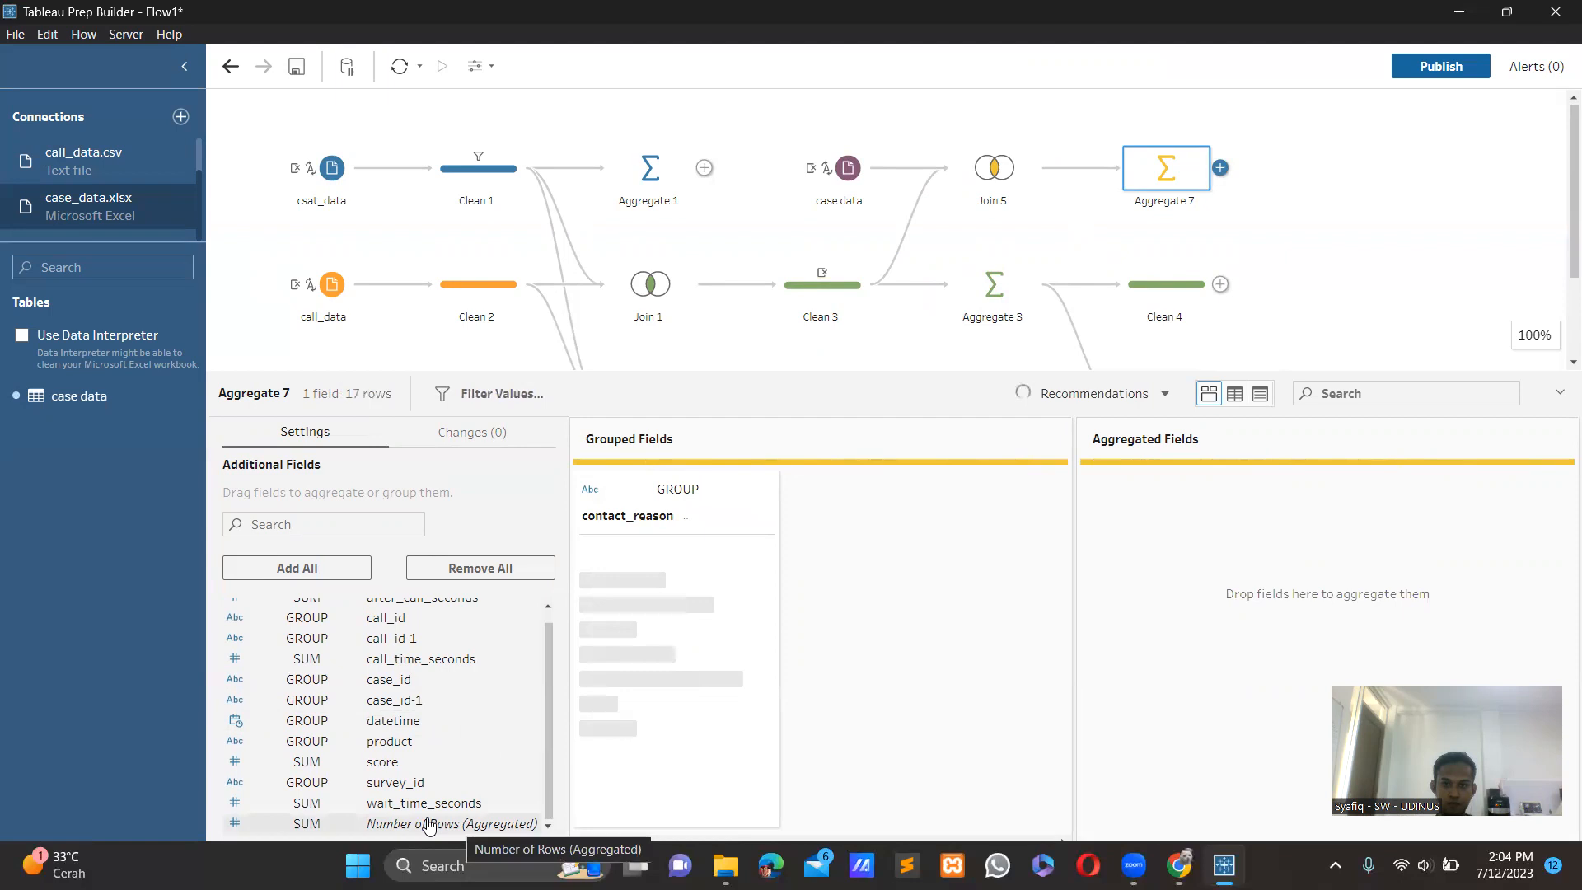
{"action": "left_click_drag", "start_coordinate": [511, 822], "coordinate": [1192, 665]}
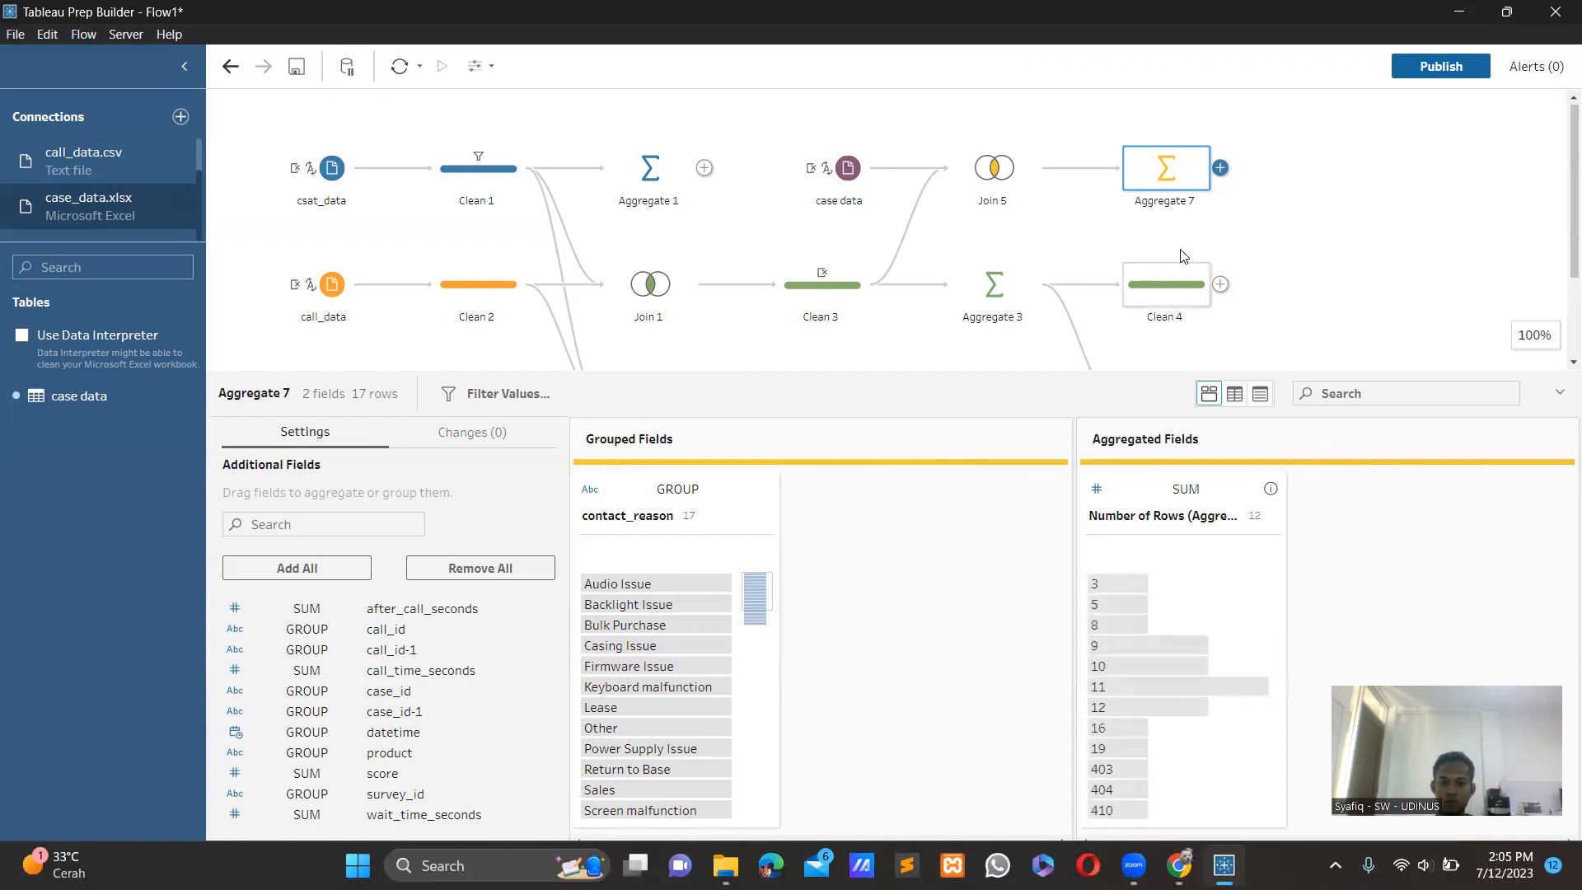
Add a Clean step after Aggregate 7 and keep only the Number of Rows values 403, 404 and 410.
{"action": "left_click", "coordinate": [1222, 169]}
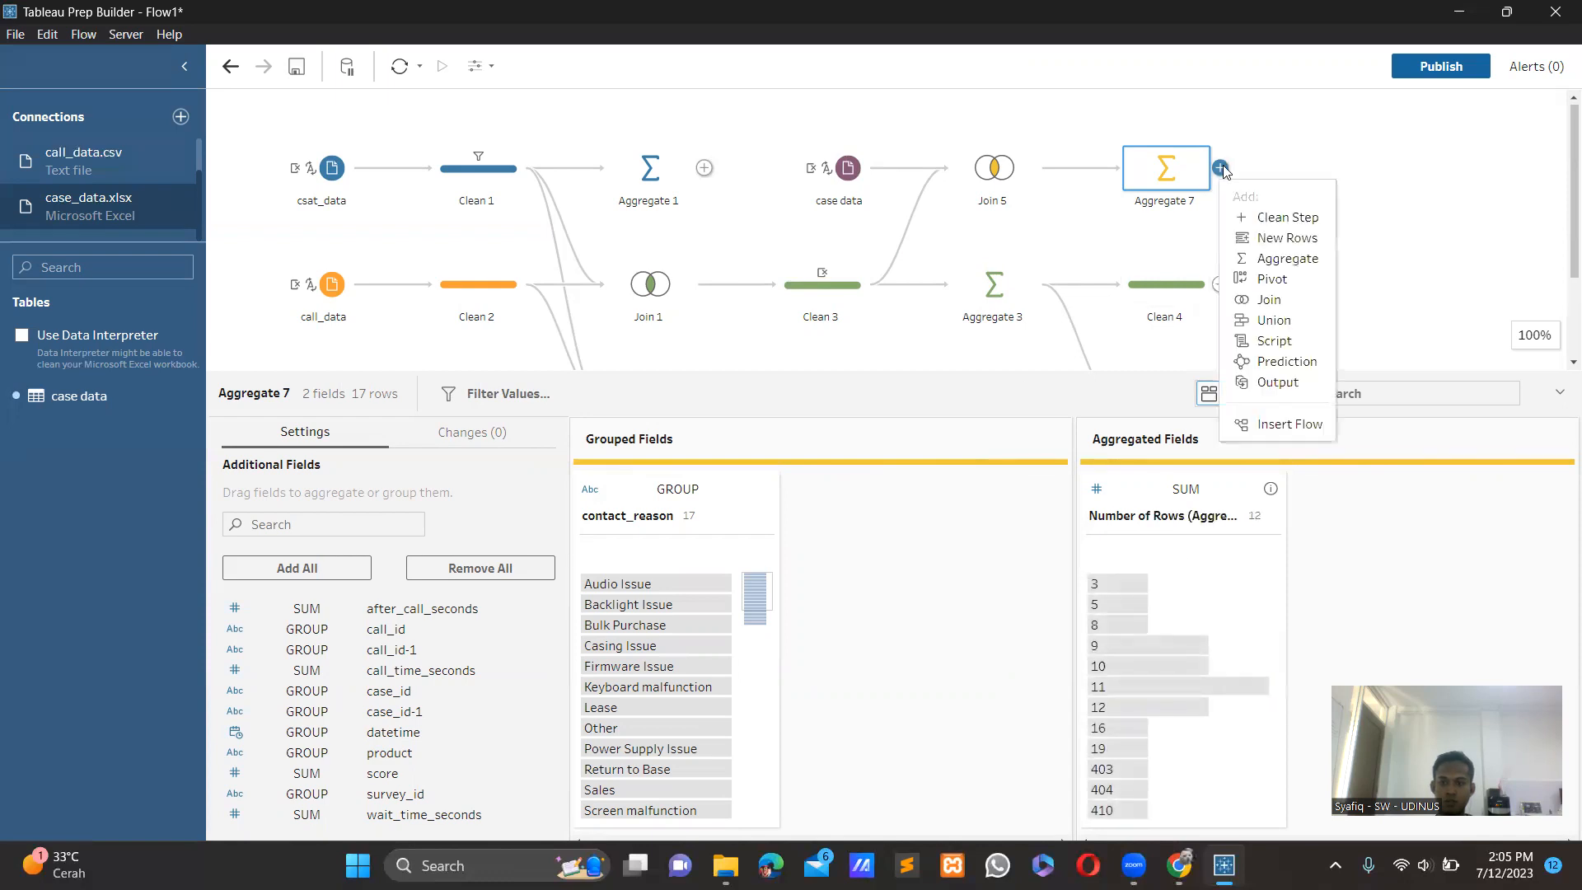
{"action": "left_click", "coordinate": [1259, 219]}
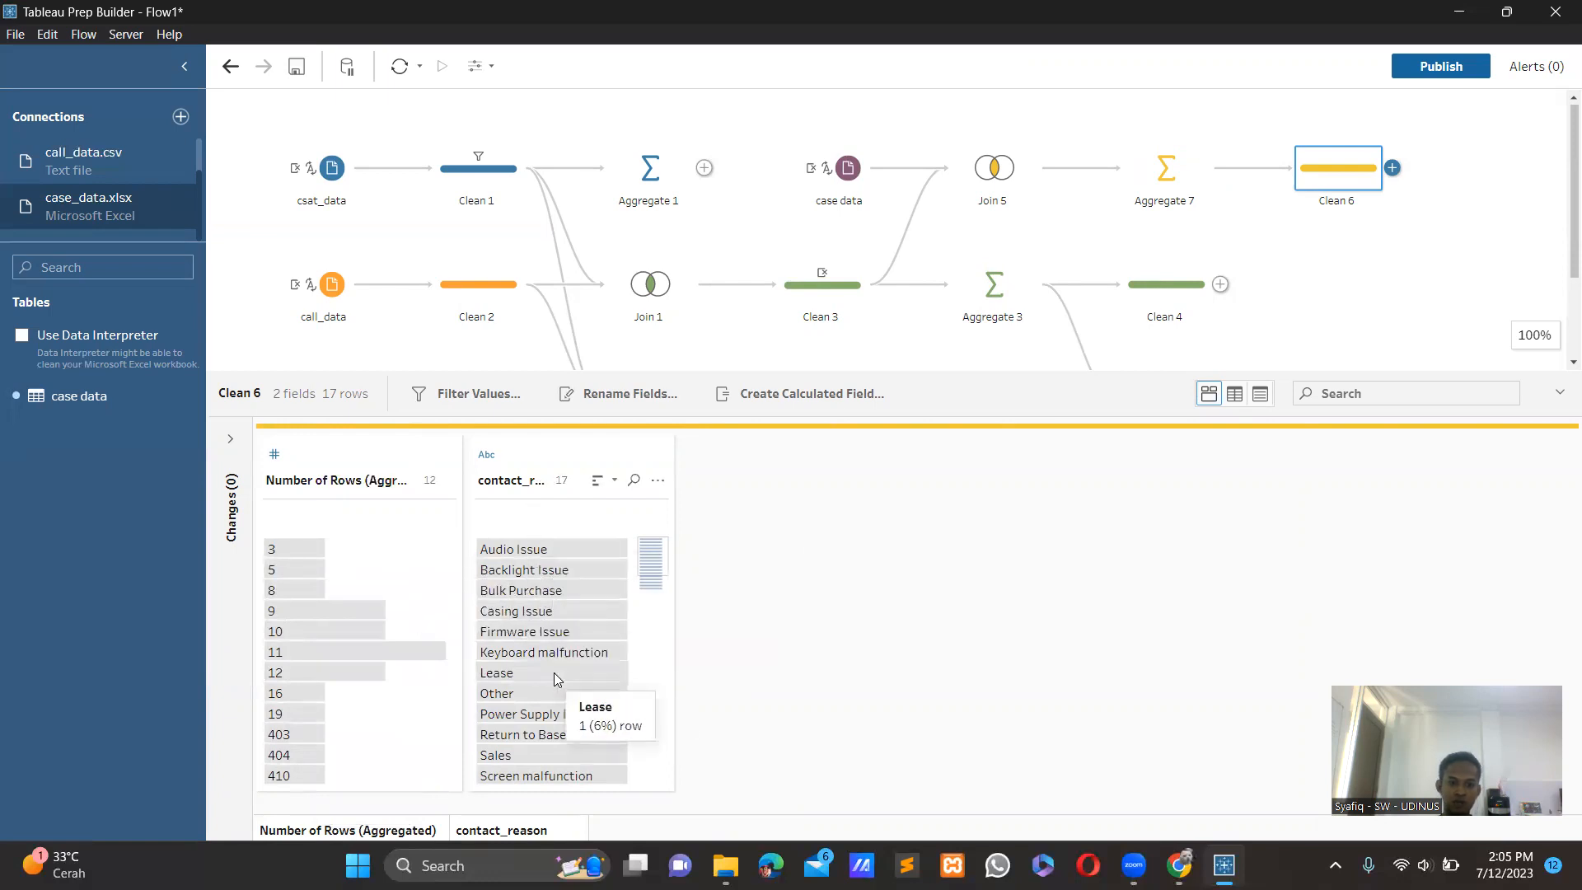
{"action": "left_click", "coordinate": [301, 733]}
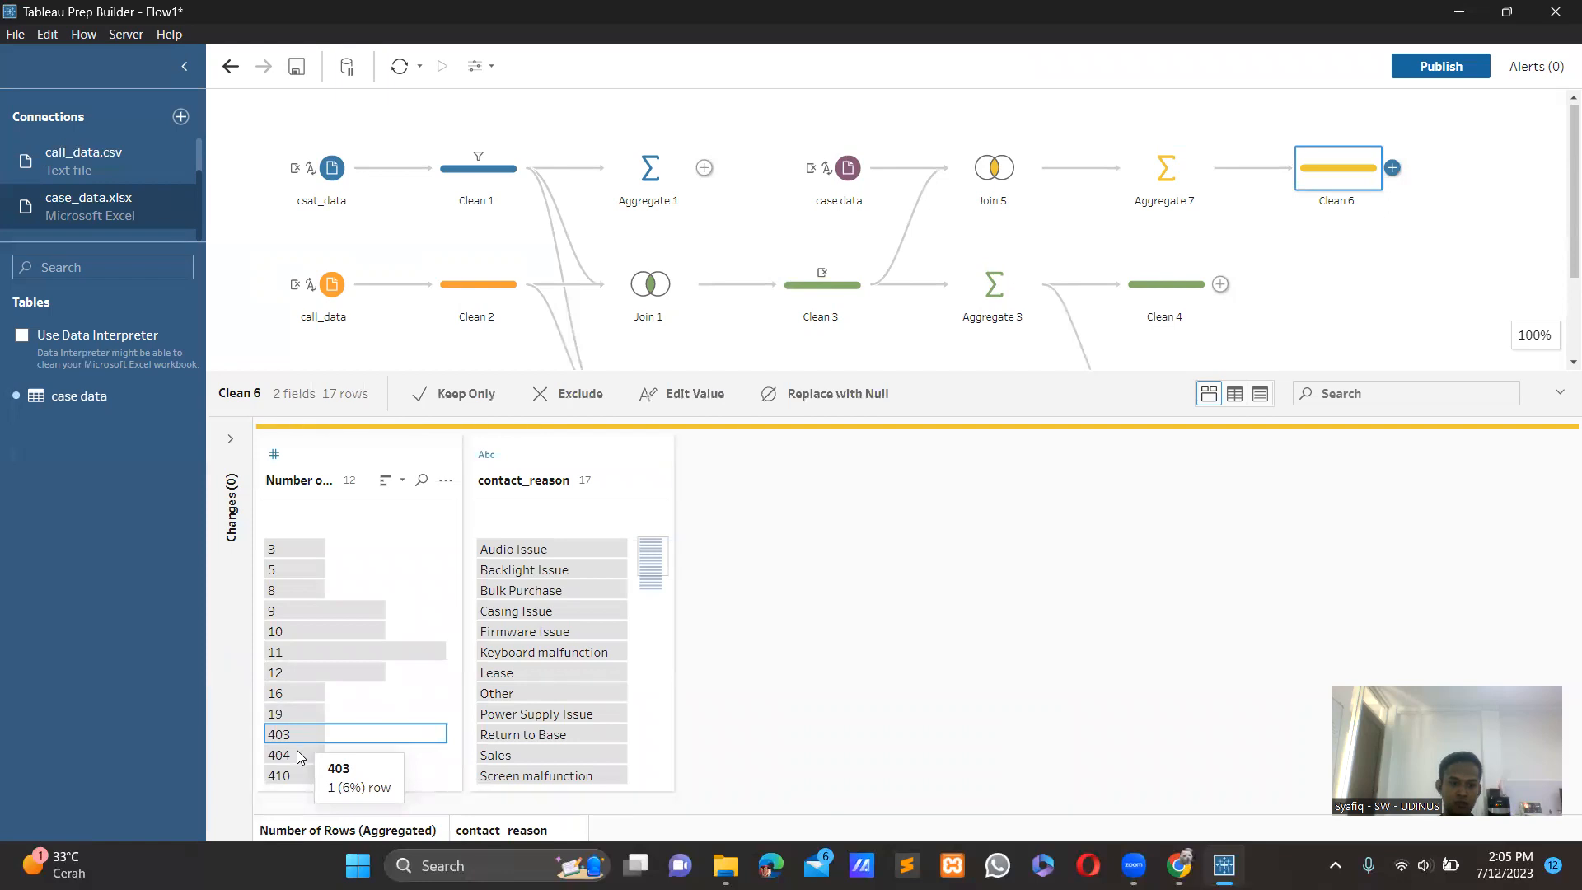
{"action": "left_click", "coordinate": [297, 754], "text": "ctrl"}
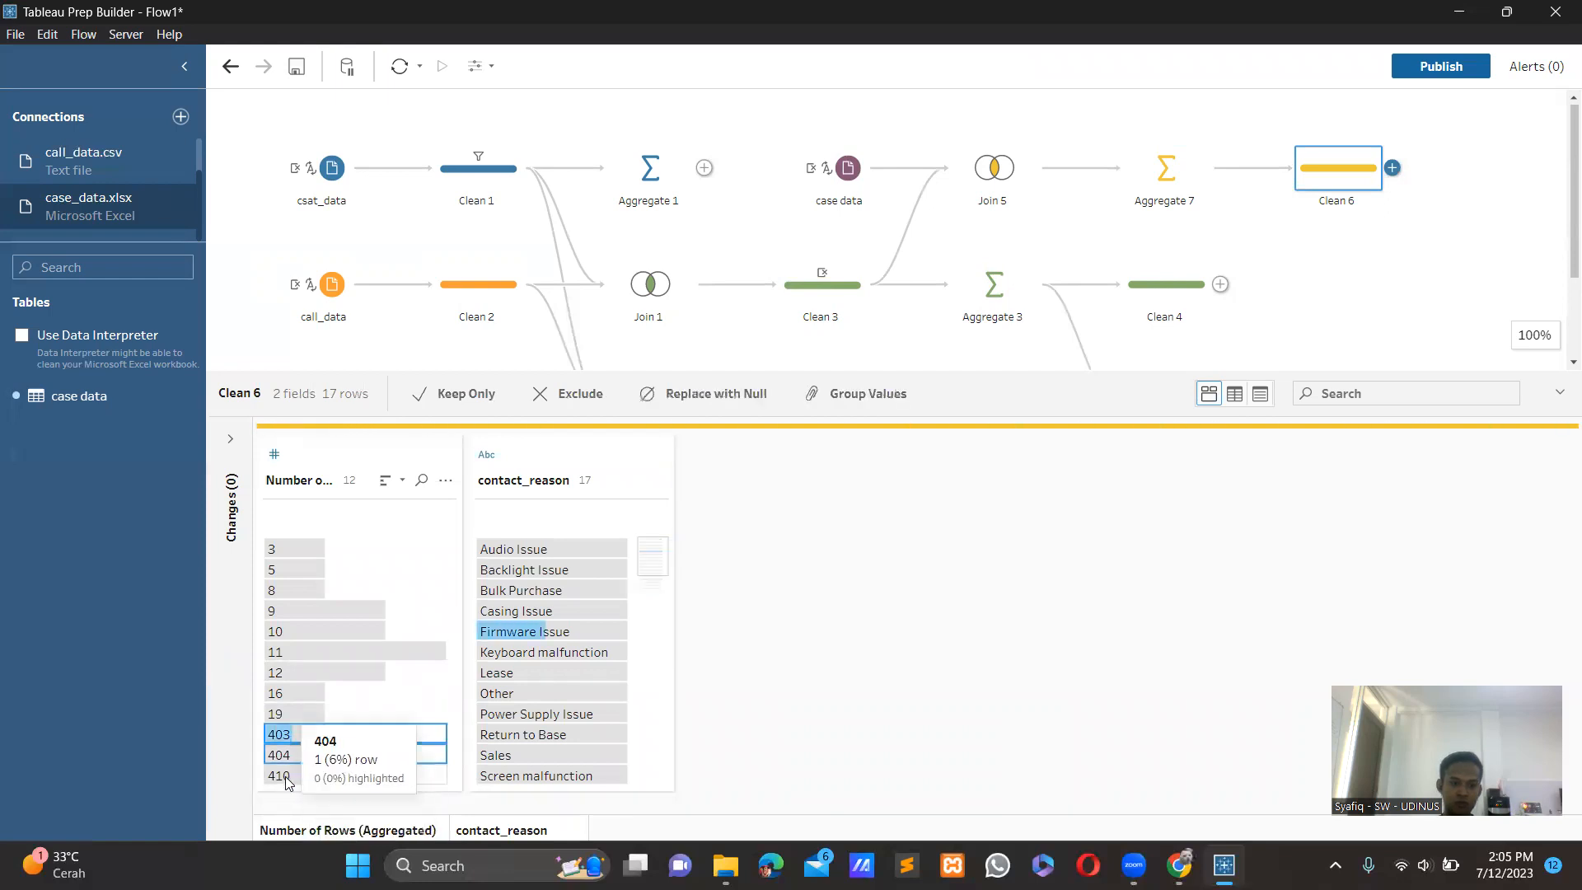
{"action": "left_click", "coordinate": [285, 776], "text": "ctrl"}
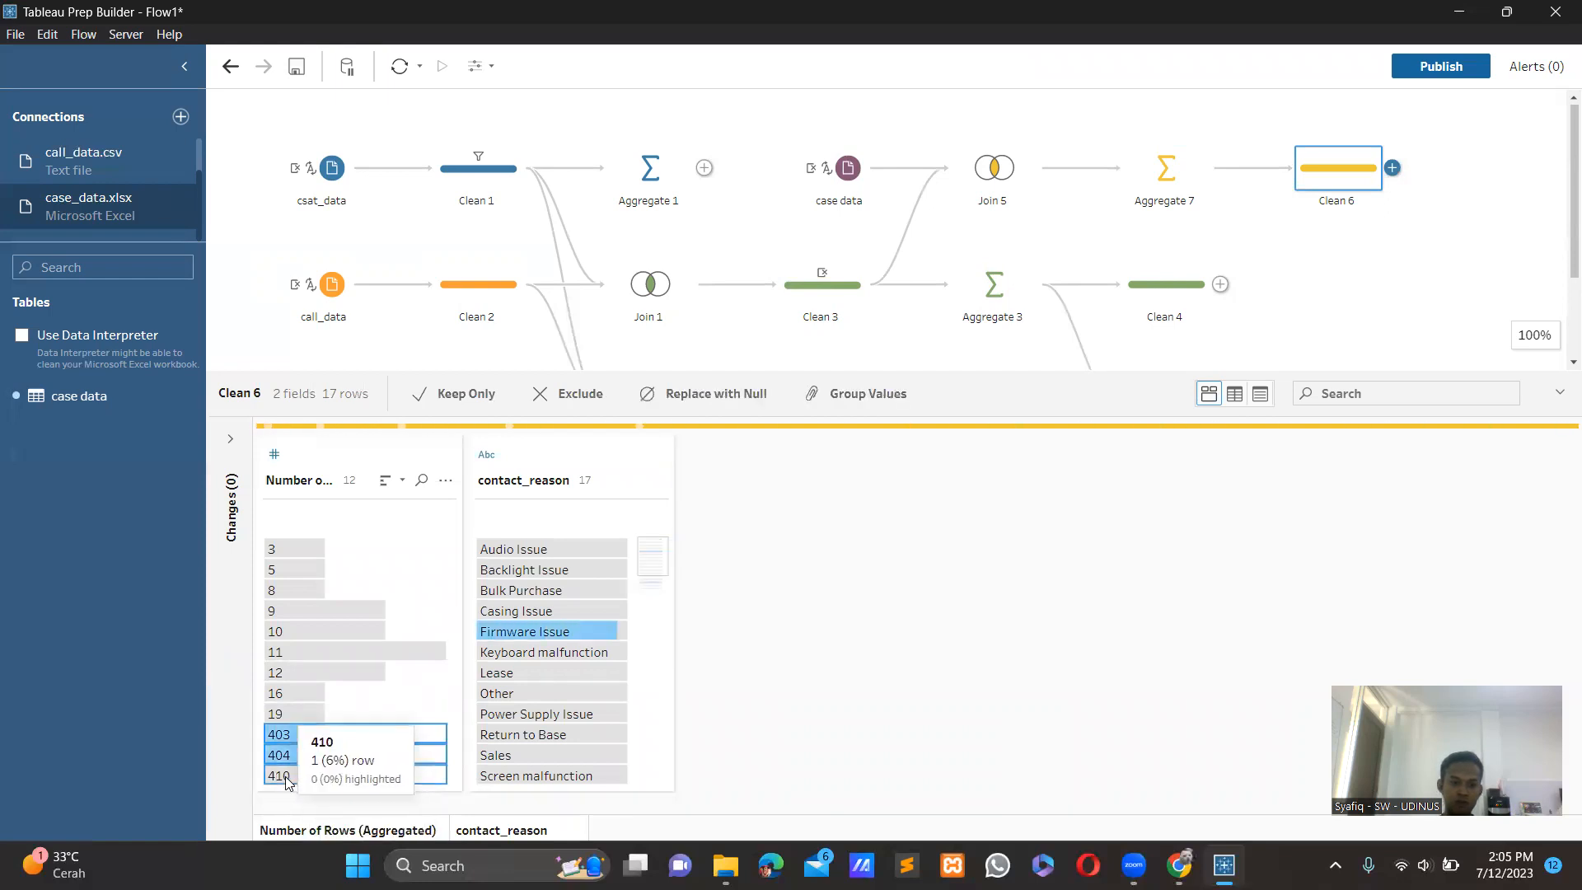
{"action": "left_click", "coordinate": [450, 399]}
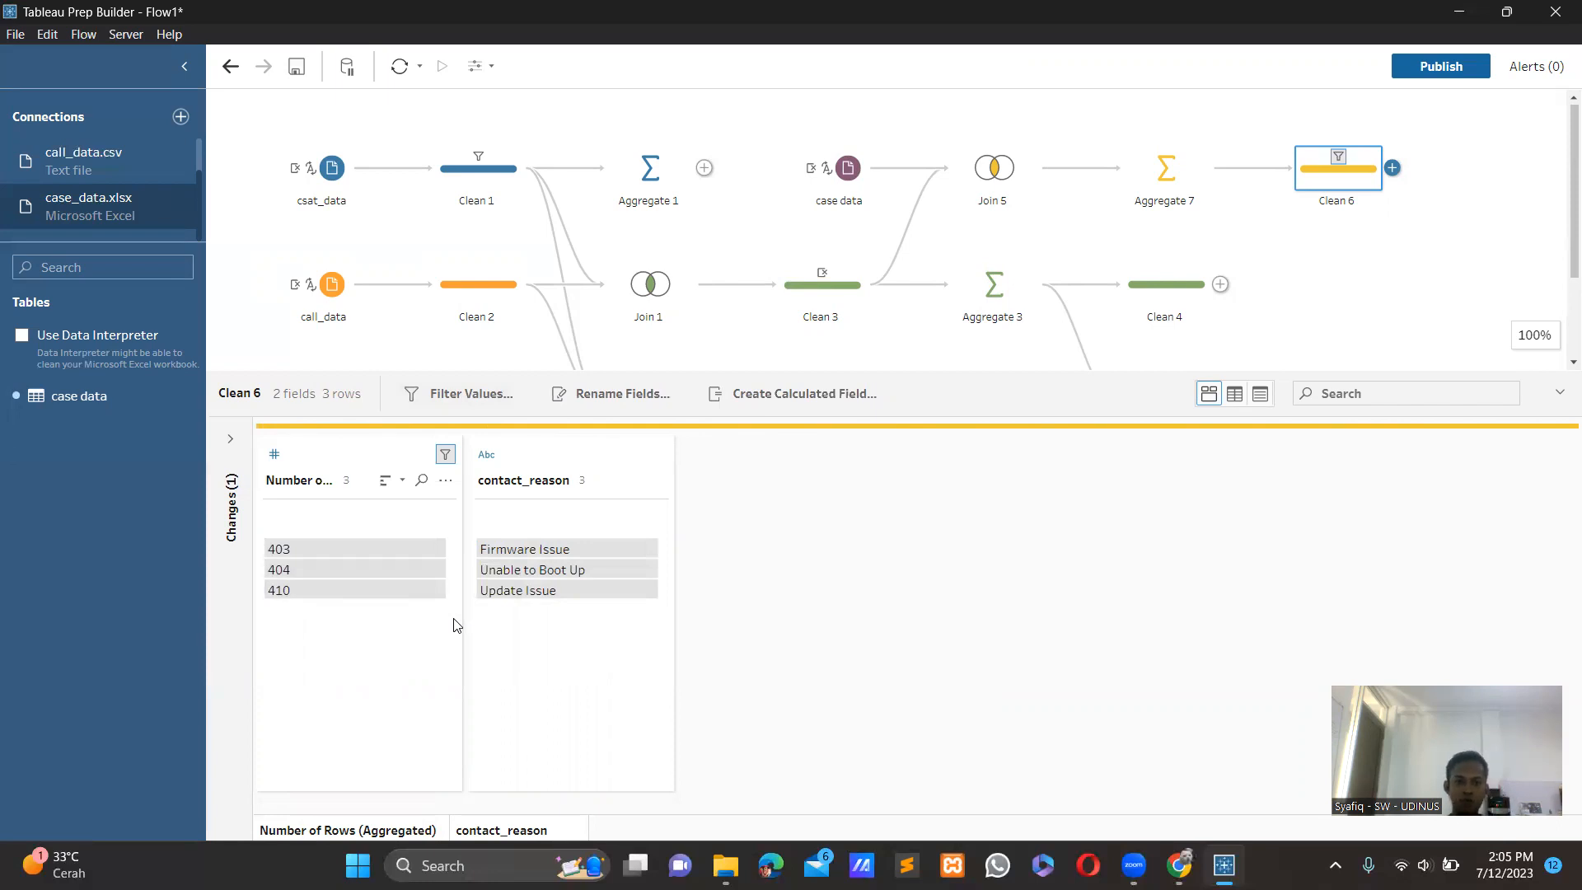
Join Join 5 with Clean 6 on contact_reason and add a Clean step after the new join.
{"action": "mouse_move", "coordinate": [325, 564]}
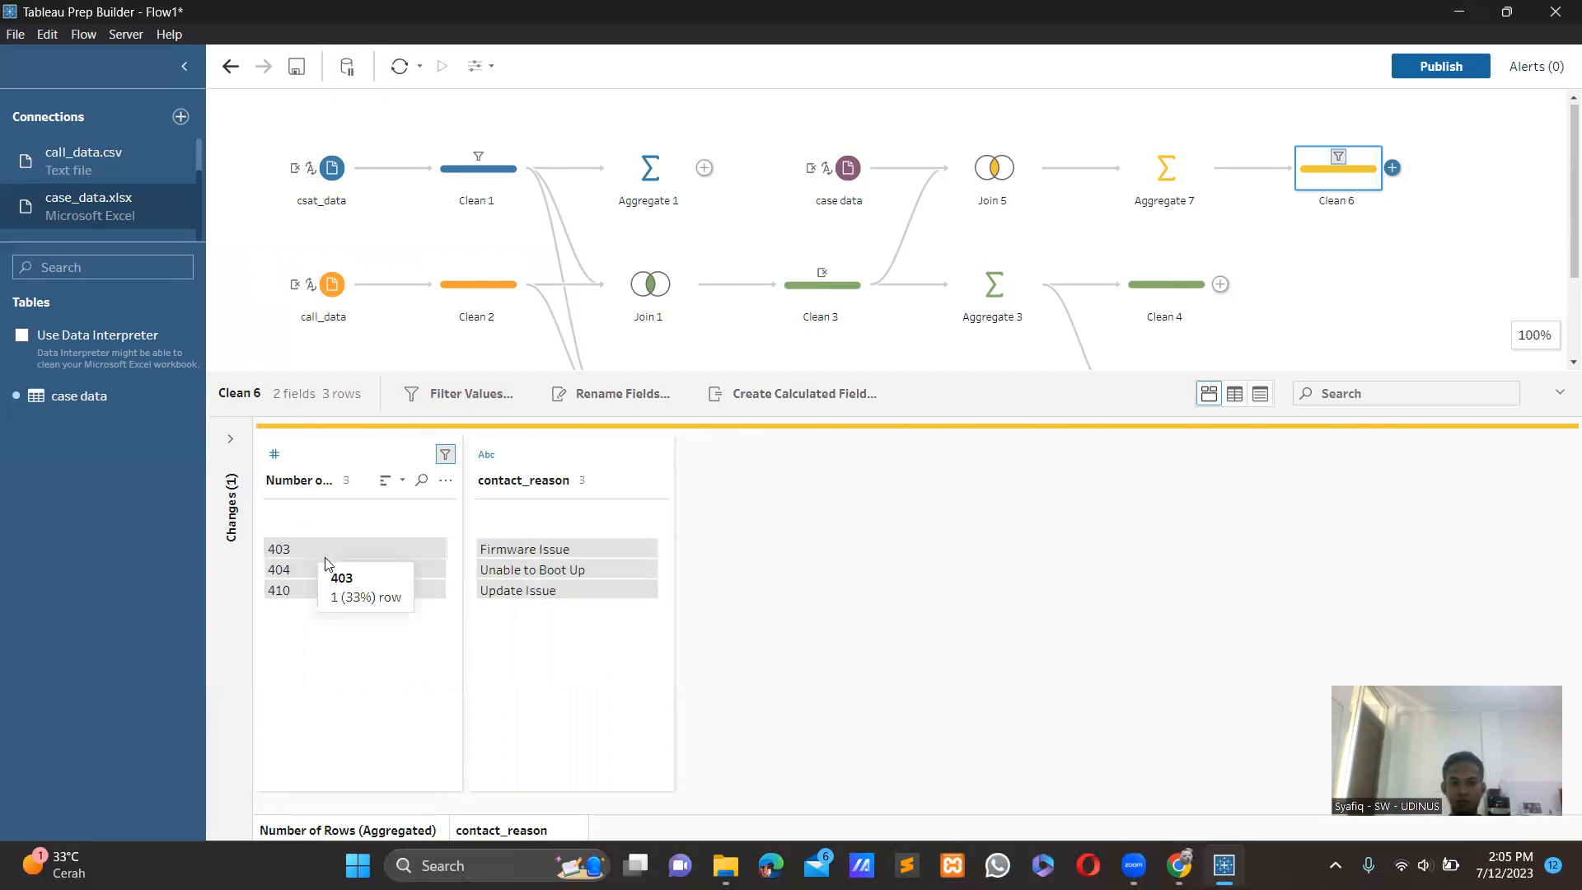
{"action": "mouse_move", "coordinate": [592, 549]}
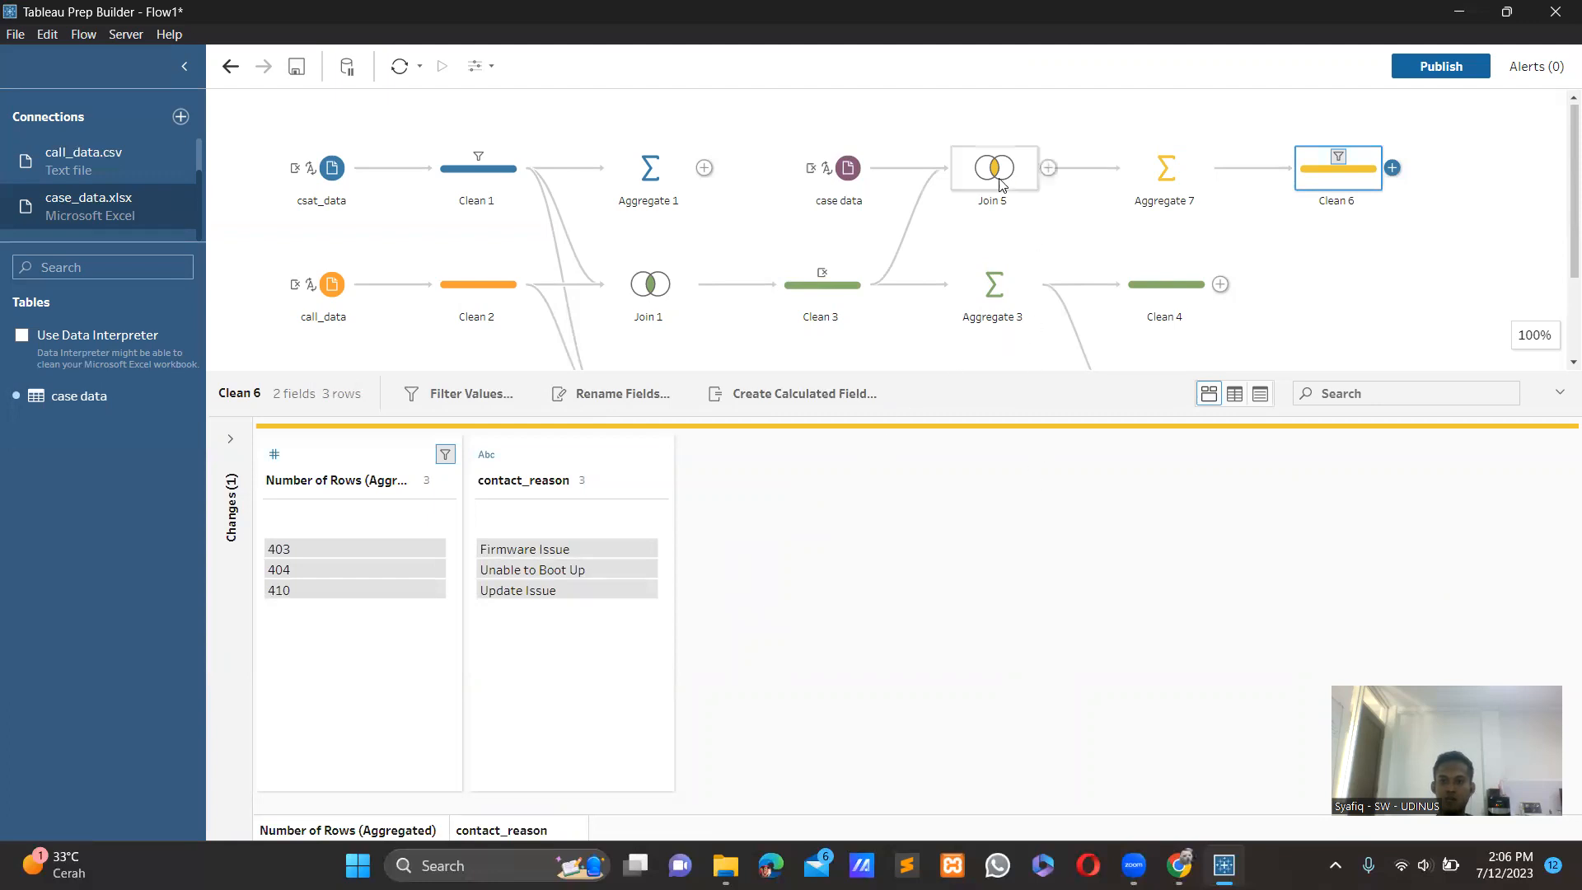
{"action": "left_click_drag", "start_coordinate": [997, 181], "coordinate": [1419, 176]}
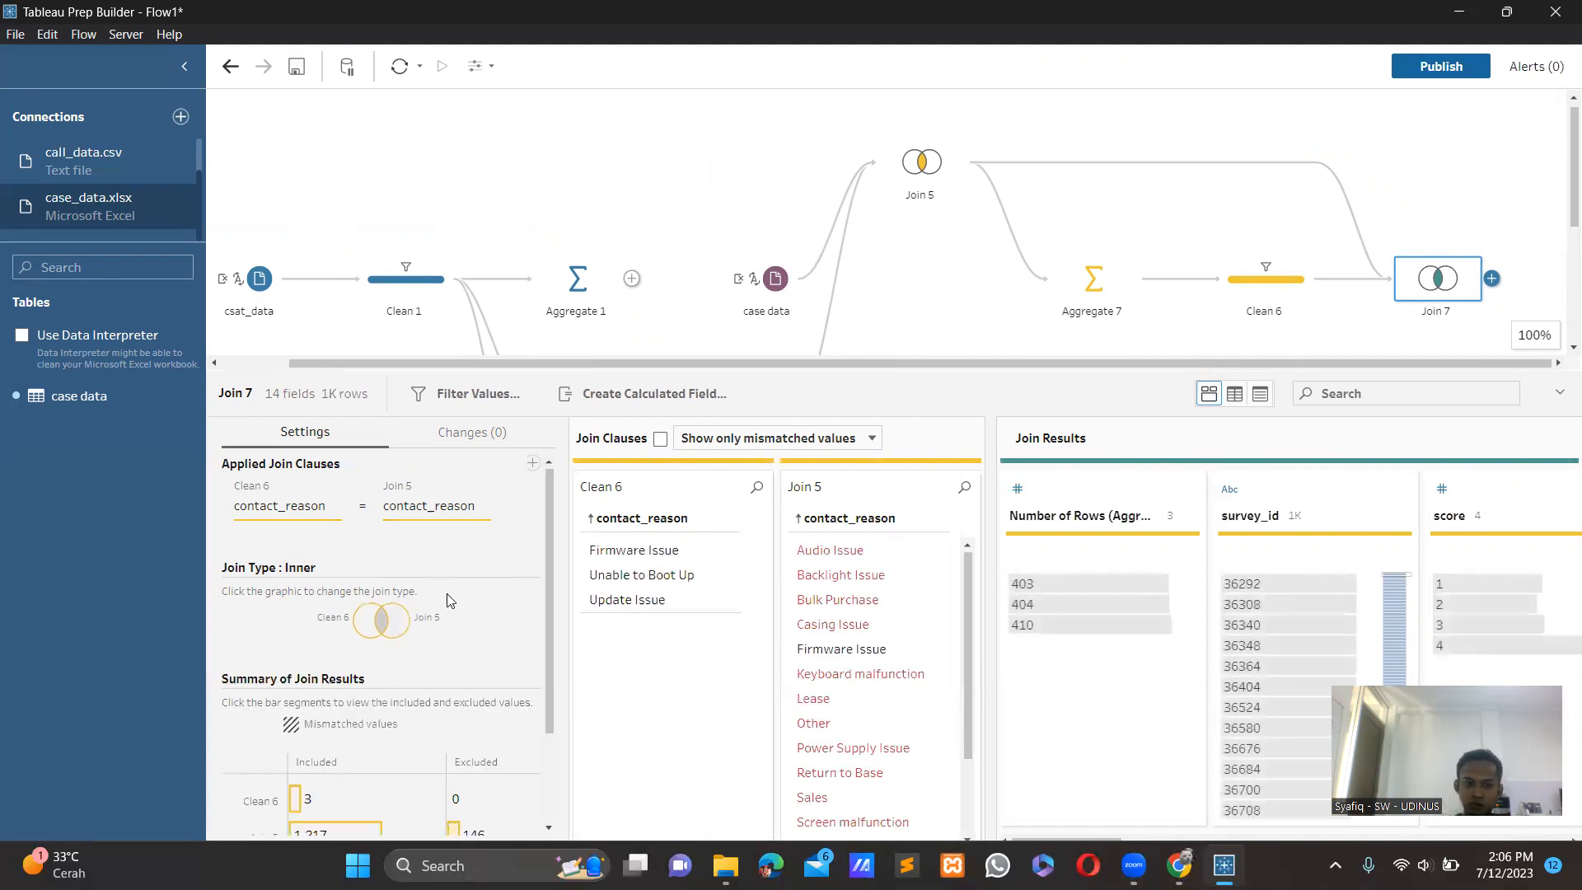
{"action": "left_click", "coordinate": [1493, 277]}
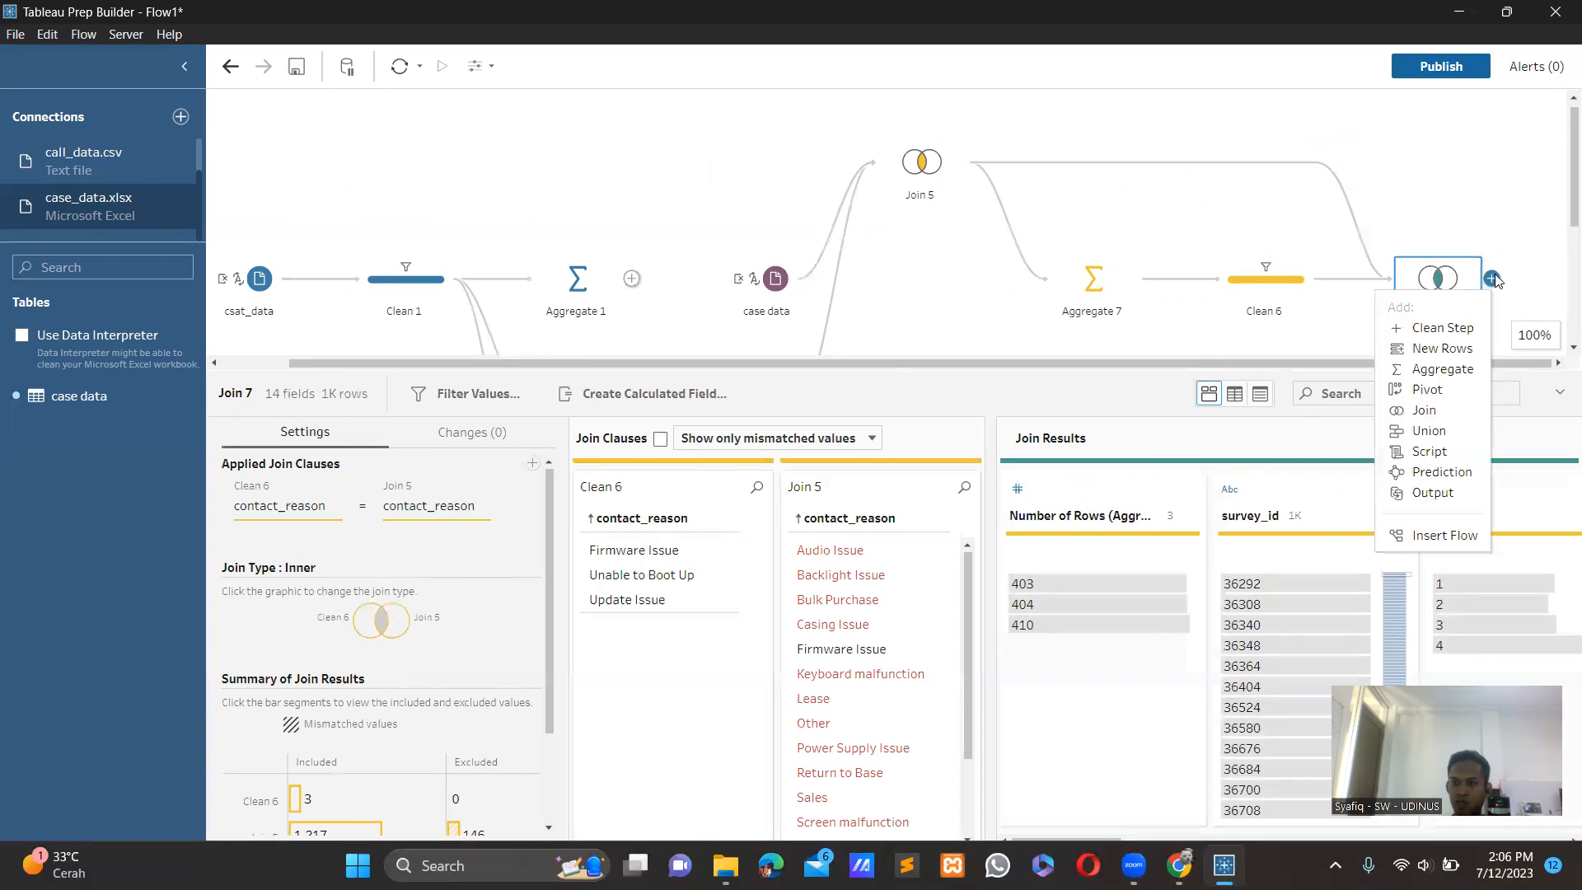
{"action": "left_click", "coordinate": [1452, 330]}
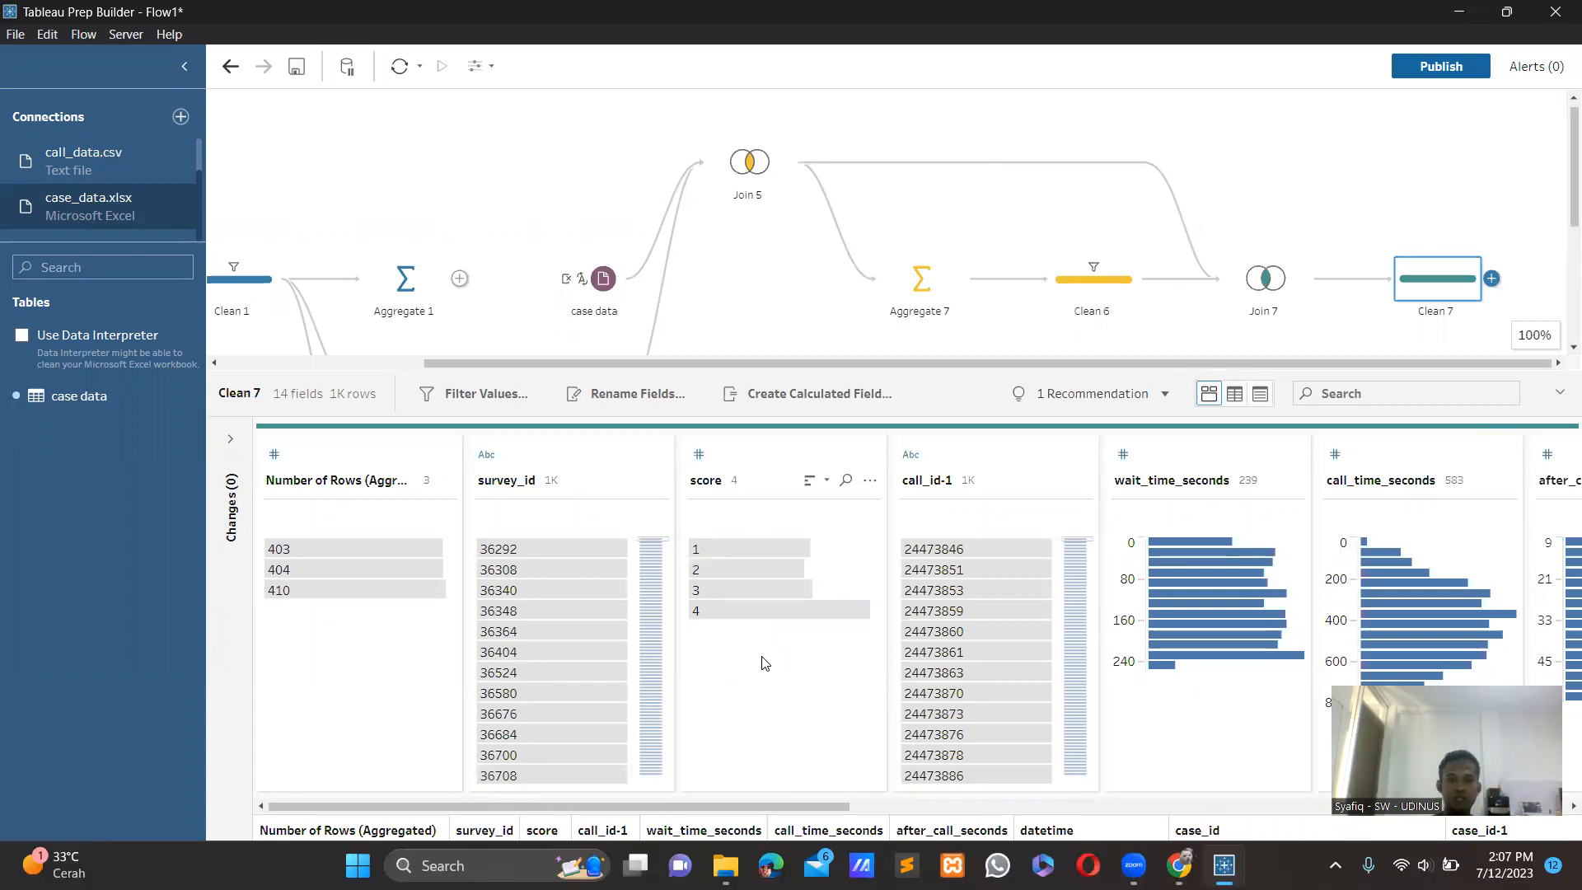
Remove the survey_id, score, call_id-1, wait_time_seconds and call_time_seconds fields in Clean 7.
{"action": "left_click", "coordinate": [536, 484]}
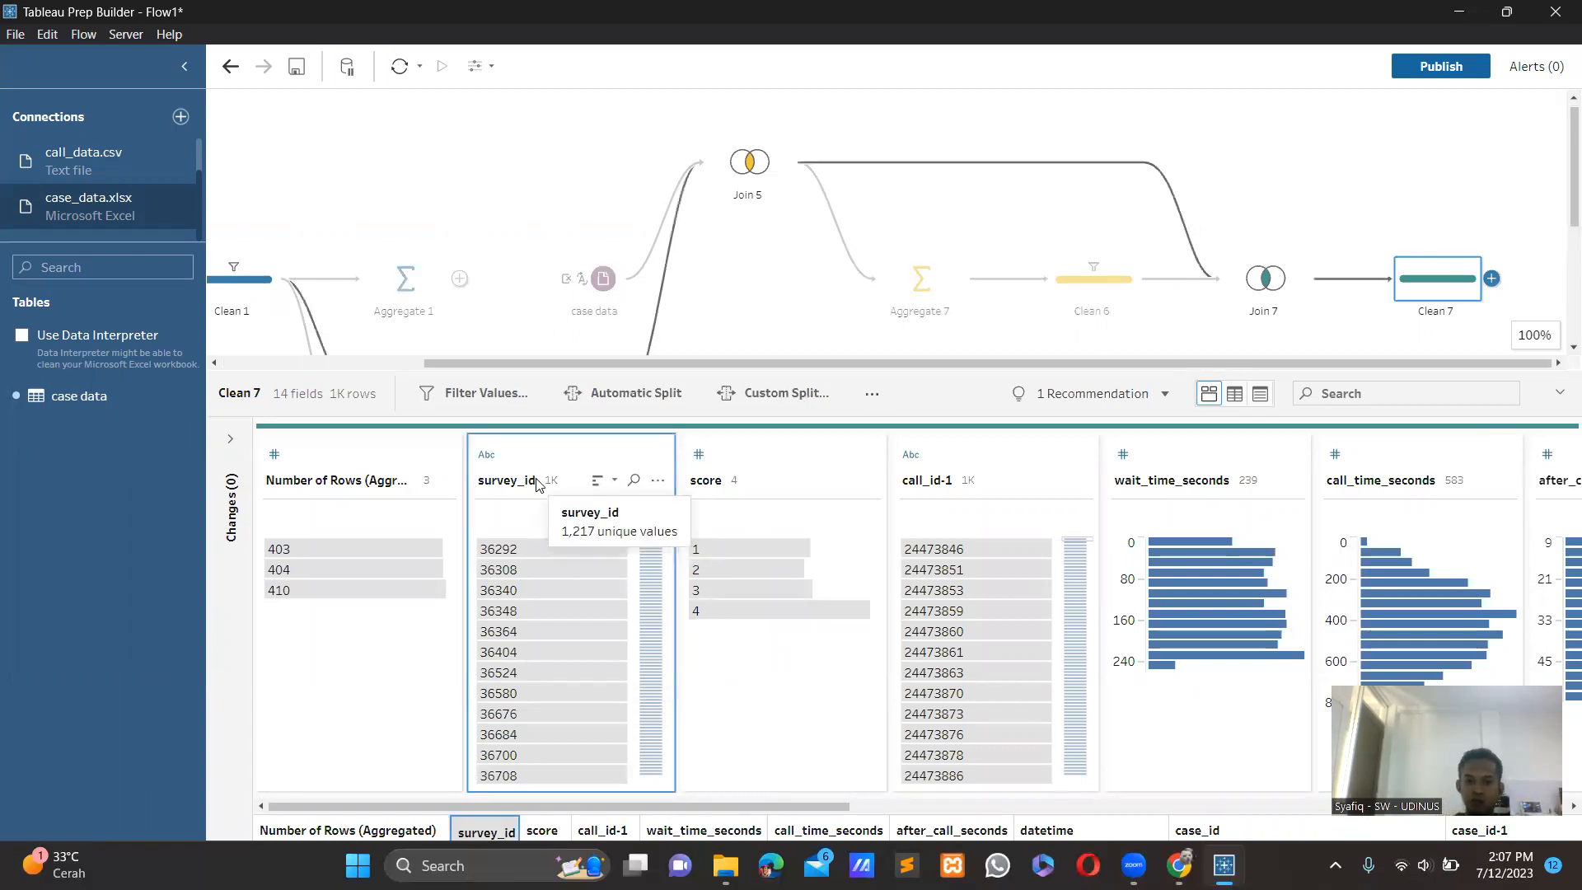
{"action": "left_click", "coordinate": [765, 486], "text": "ctrl"}
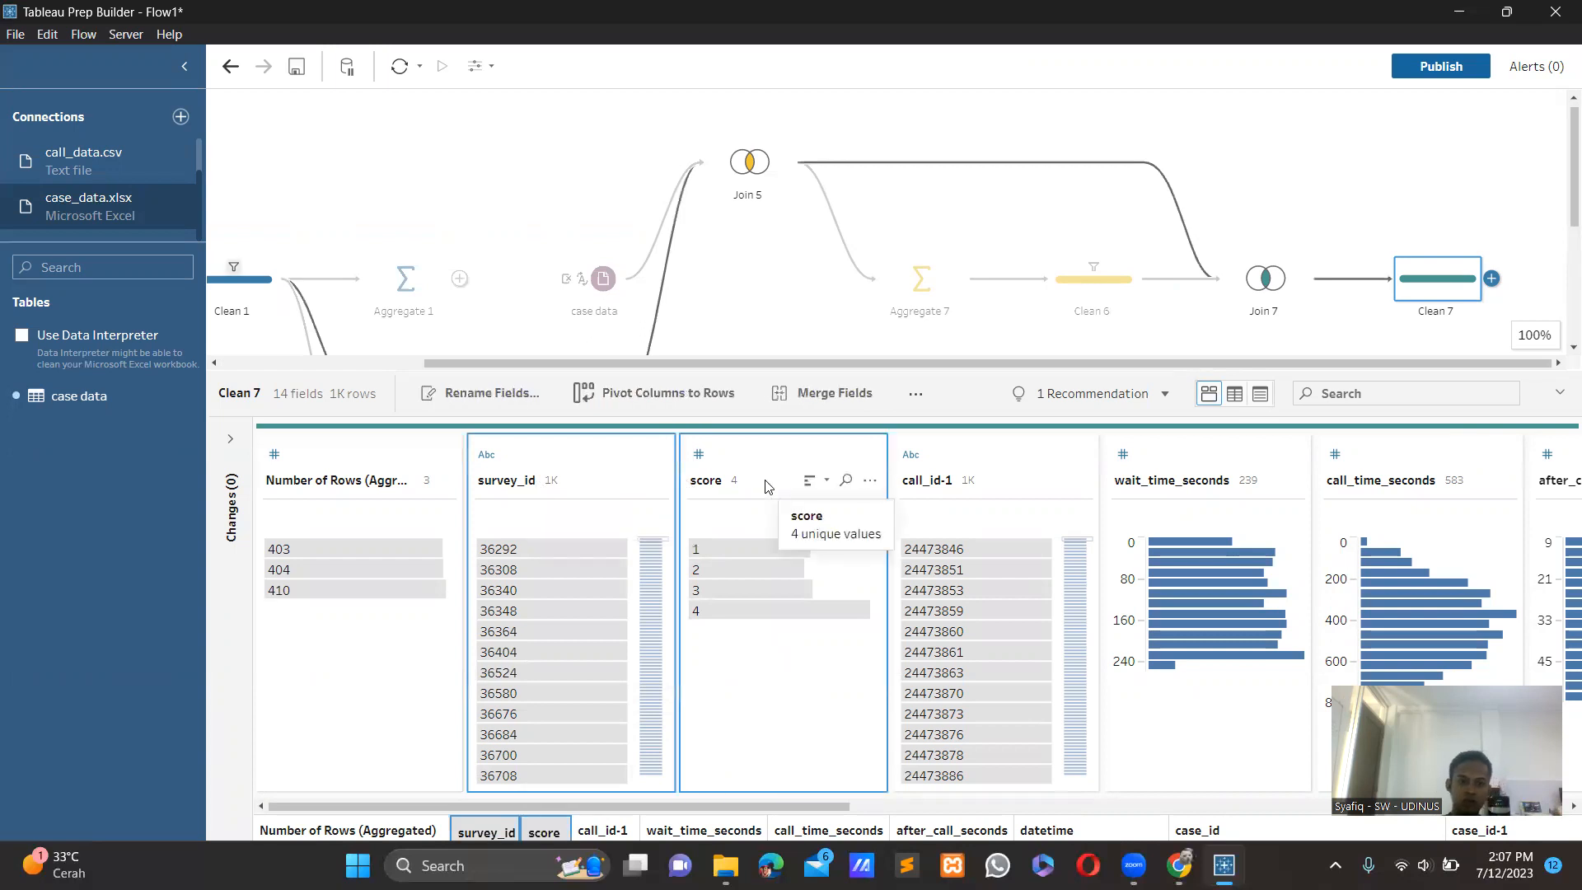
{"action": "left_click", "coordinate": [906, 482], "text": "ctrl"}
{"action": "left_click", "coordinate": [1172, 466], "text": "ctrl"}
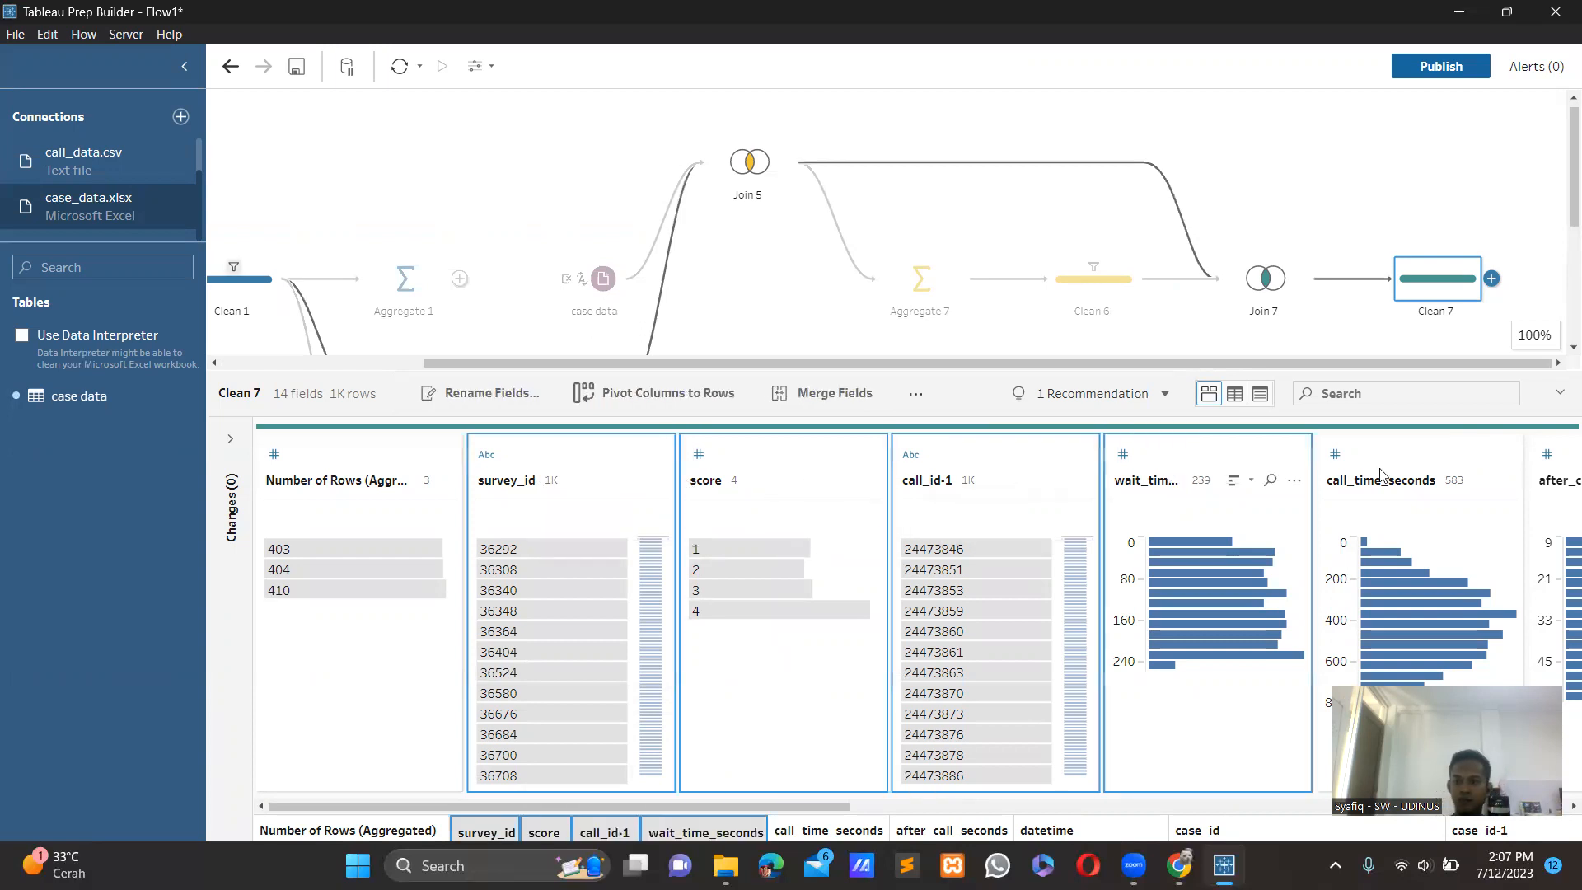
{"action": "left_click", "coordinate": [1391, 468], "text": "ctrl"}
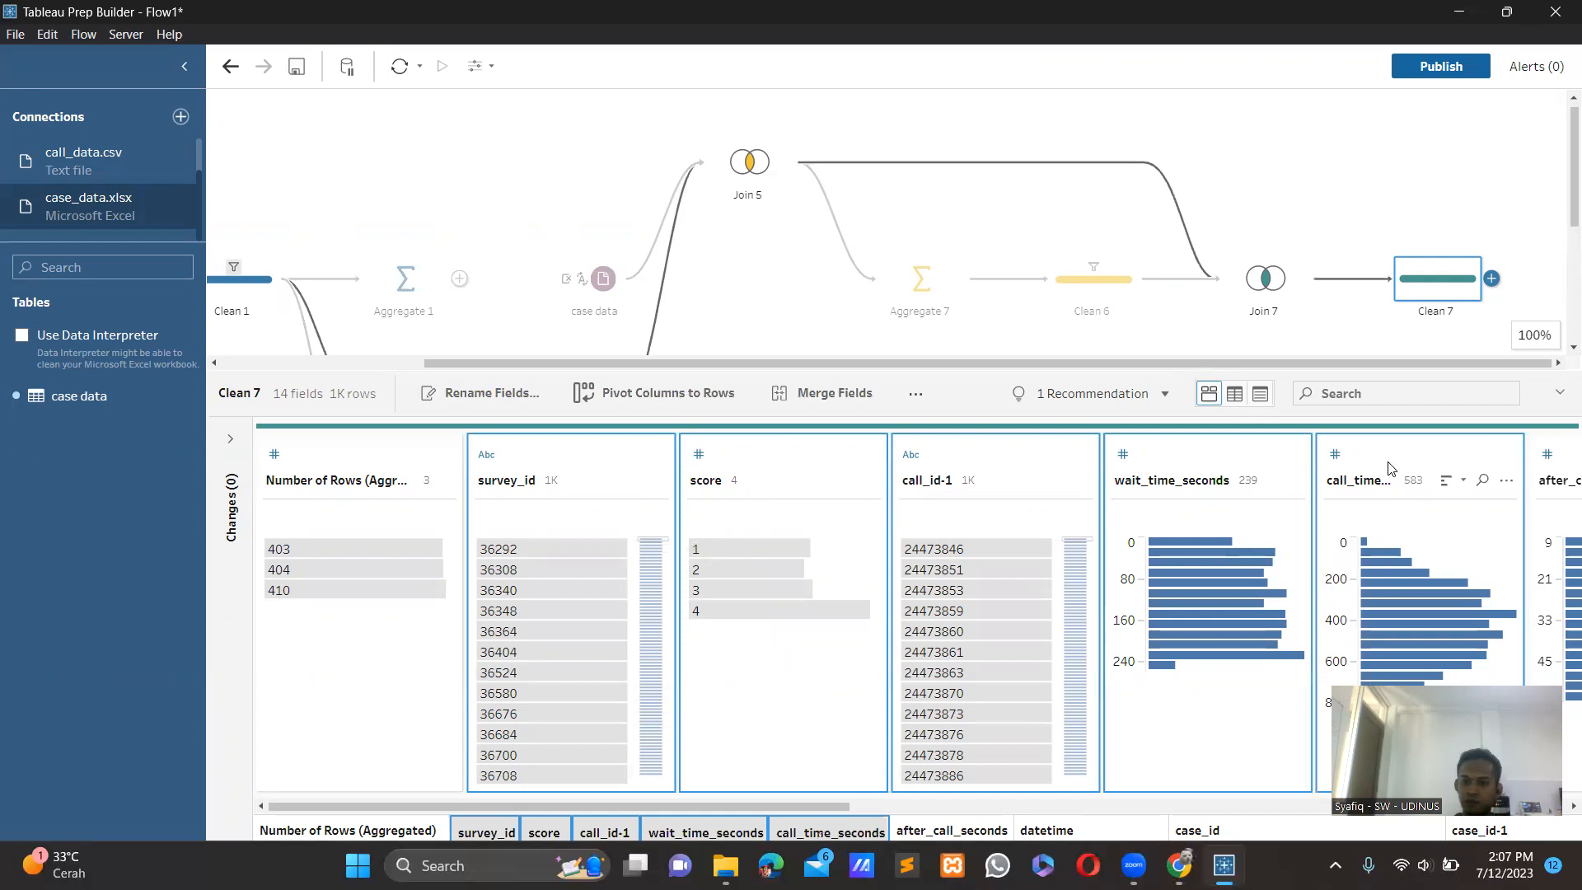
{"action": "right_click", "coordinate": [1389, 468]}
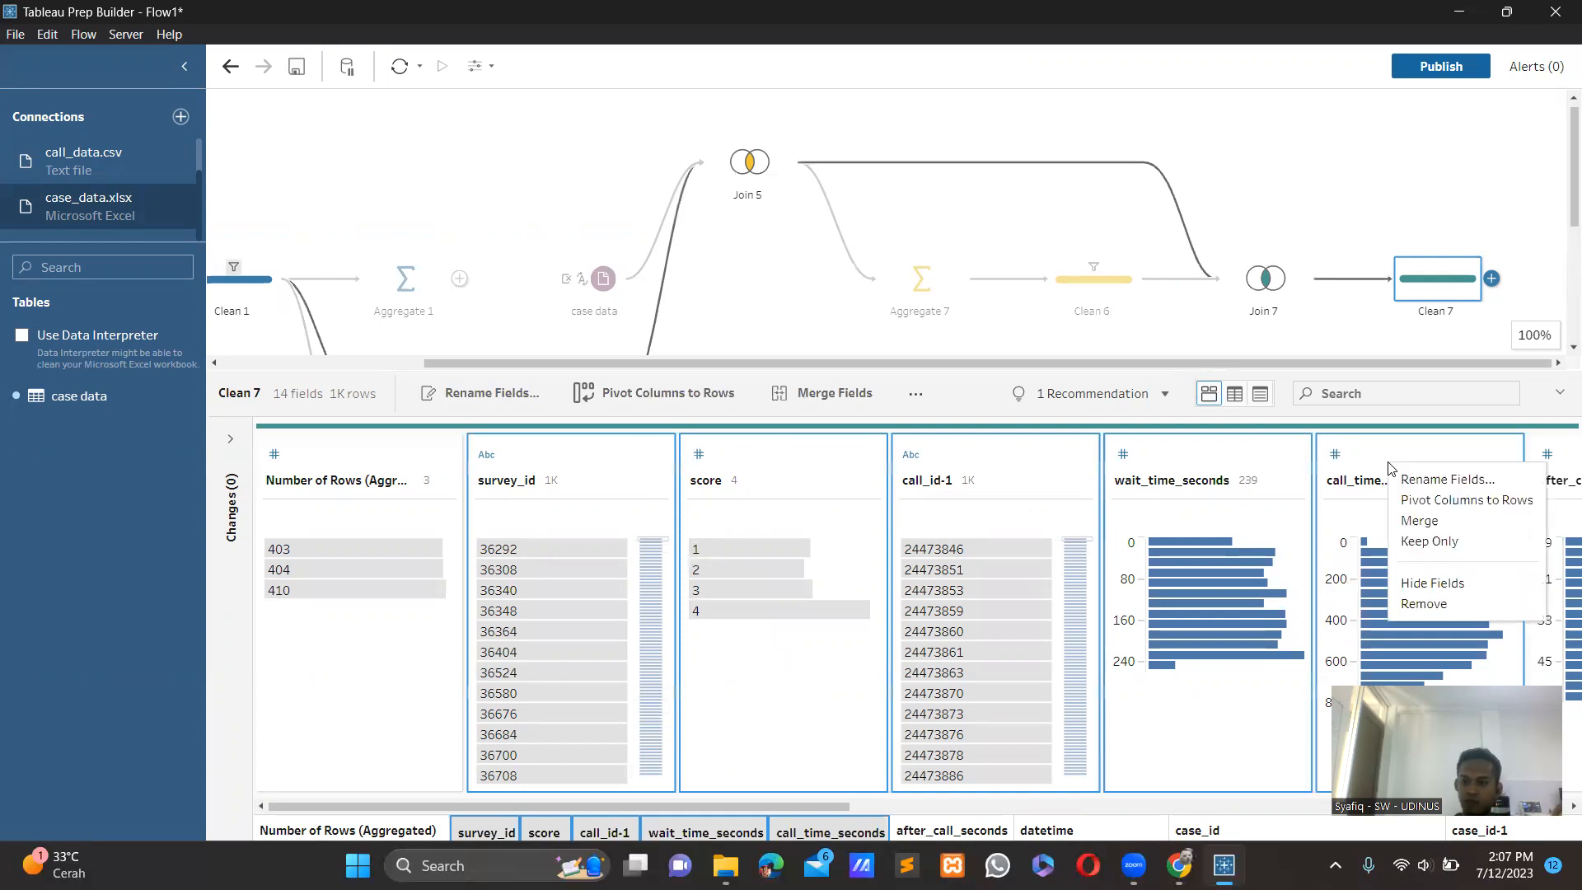
{"action": "left_click", "coordinate": [1416, 603]}
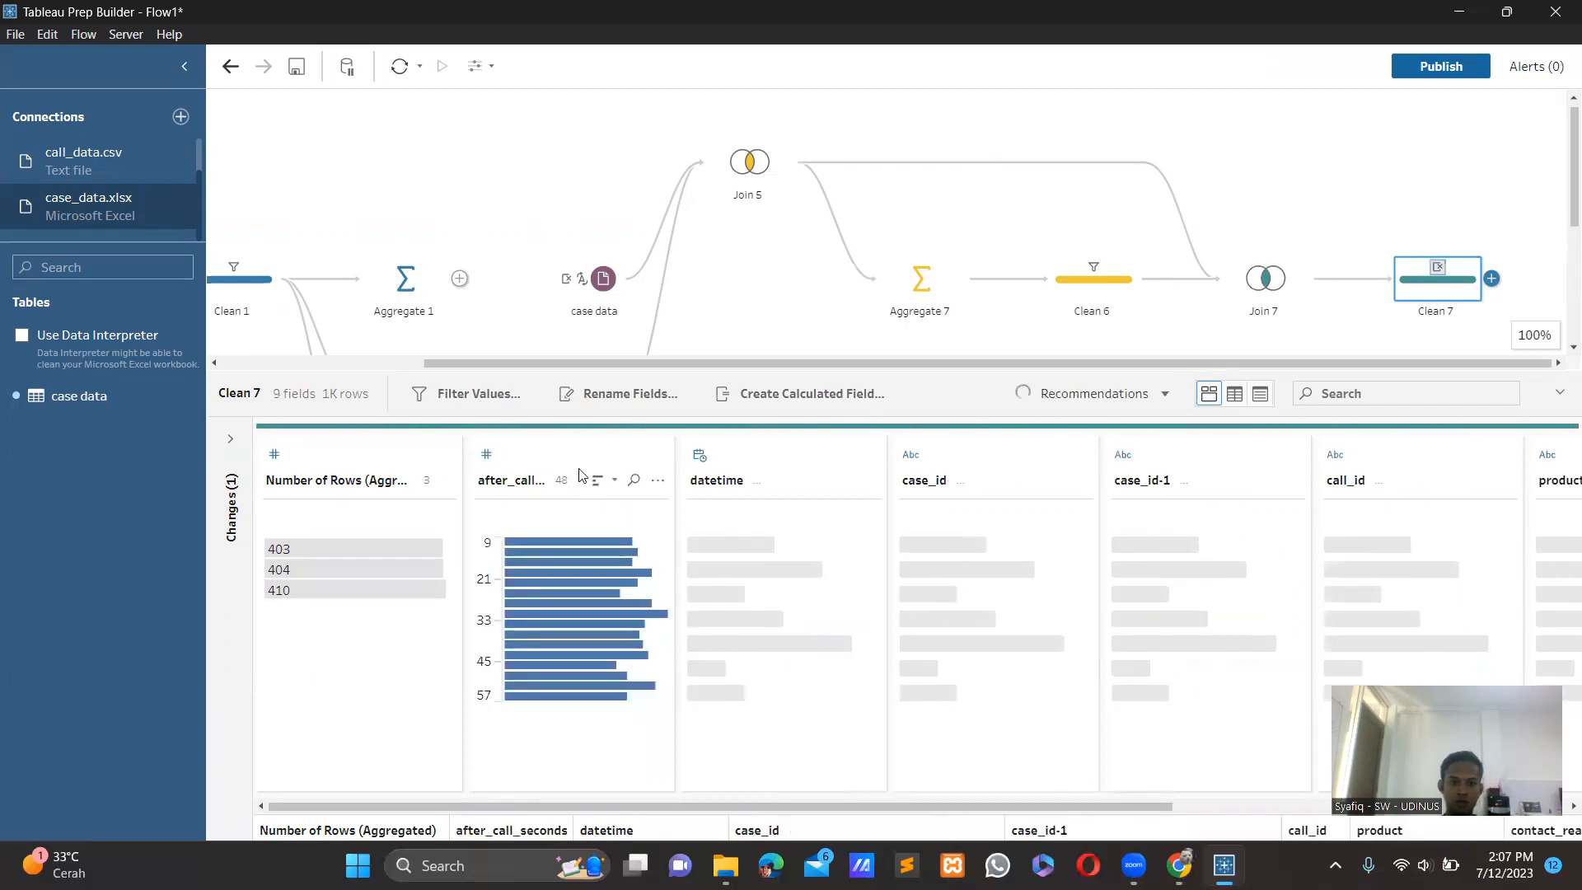
Remove the after_call_seconds, datetime, case_id, case_id-1 and call_id fields from Clean 7.
{"action": "left_click", "coordinate": [792, 480], "text": "ctrl"}
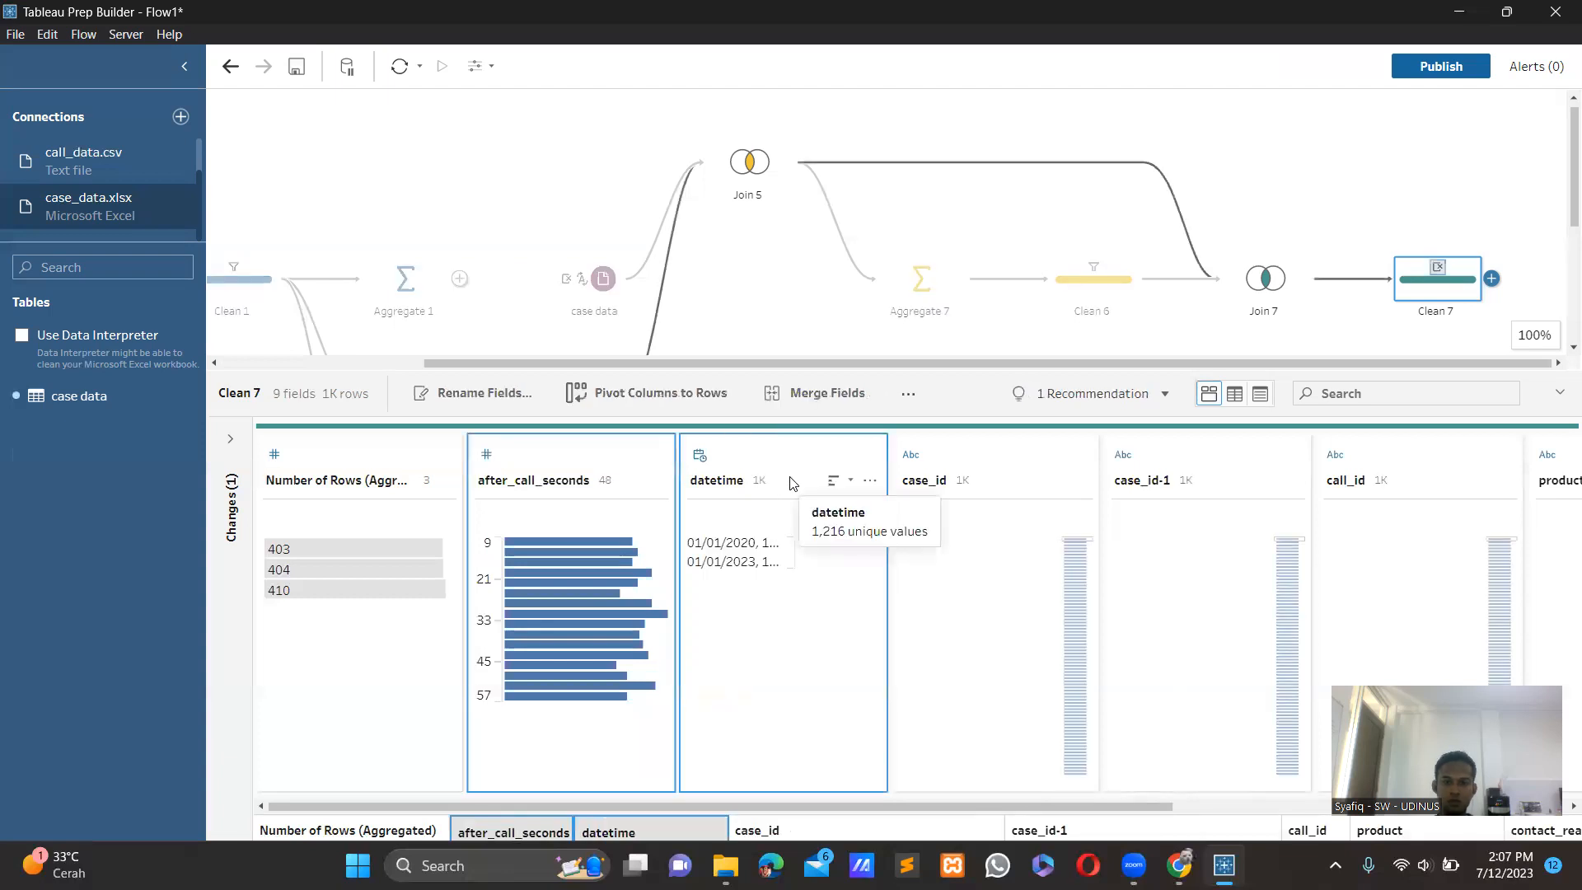
{"action": "left_click", "coordinate": [950, 492], "text": "ctrl"}
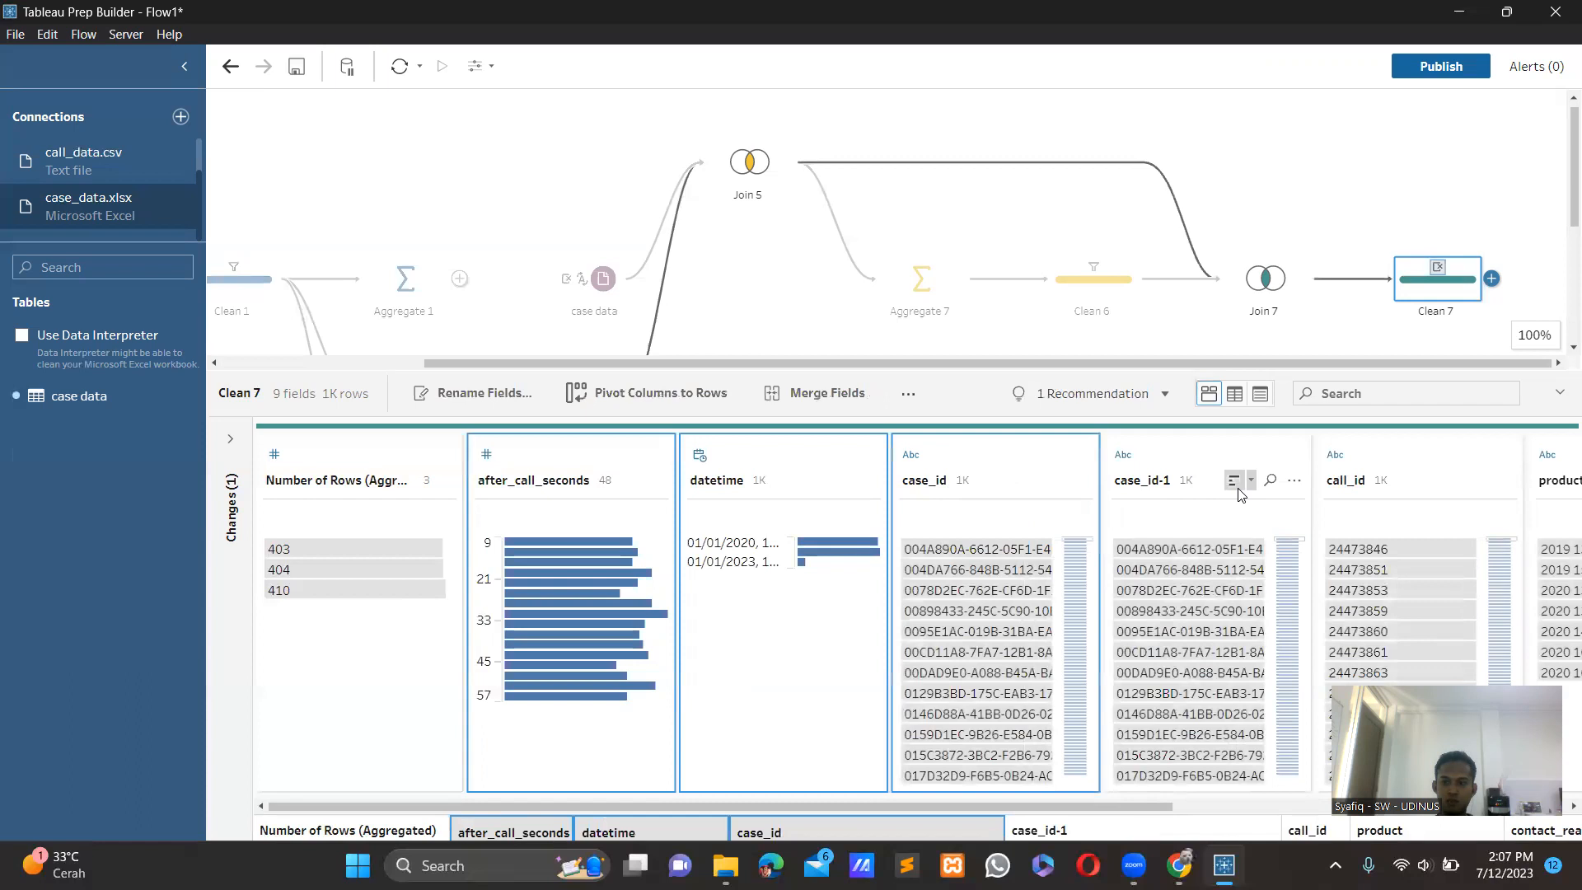
{"action": "left_click", "coordinate": [1235, 483], "text": "ctrl"}
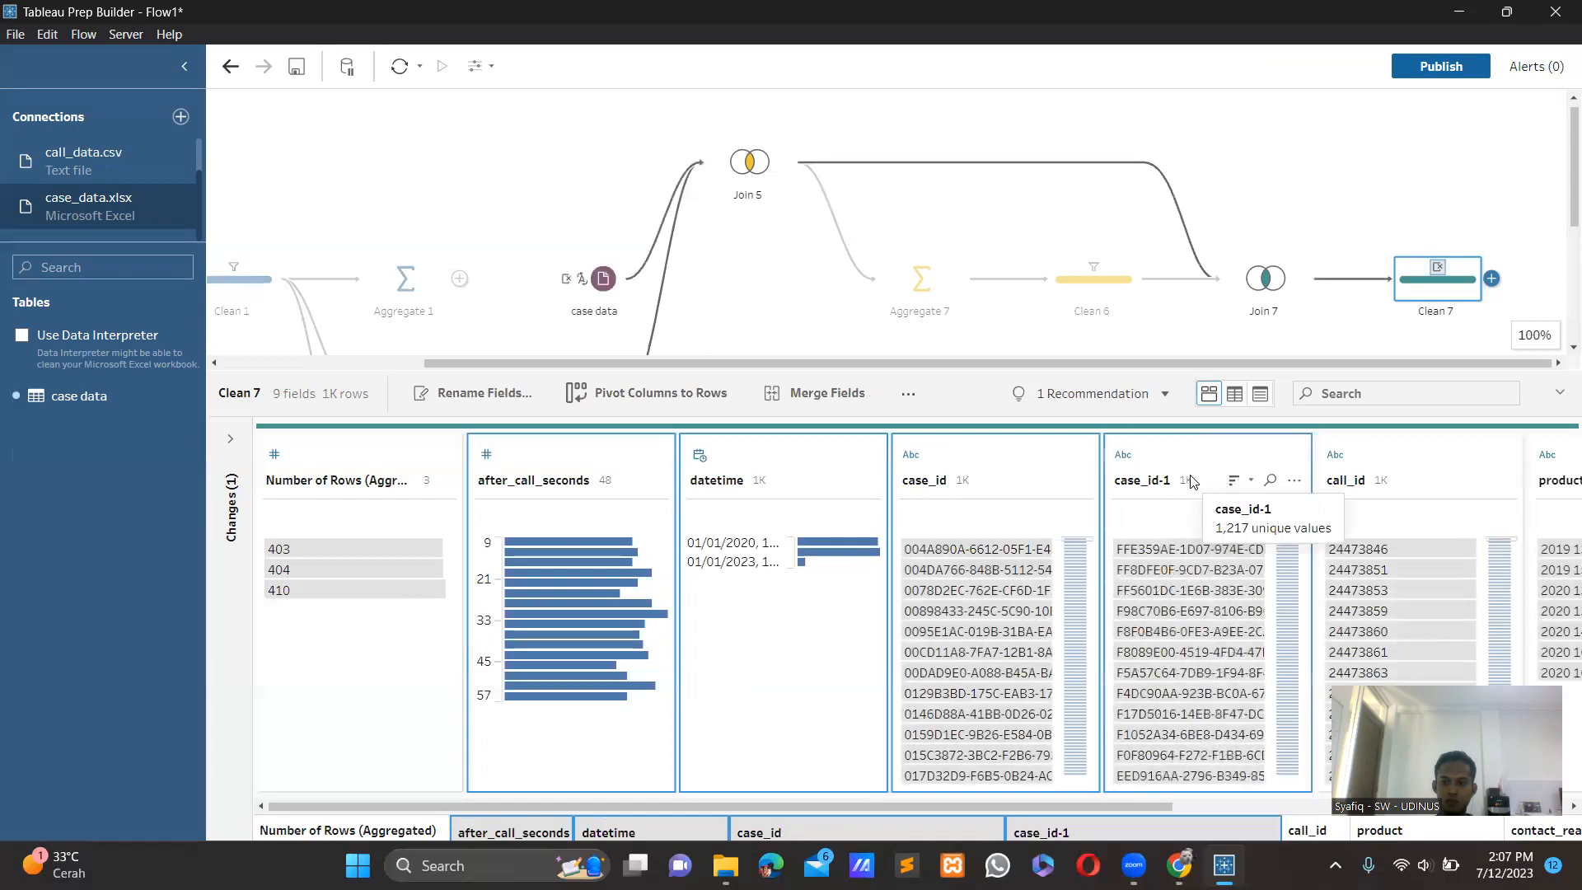
{"action": "left_click", "coordinate": [1396, 489], "text": "ctrl"}
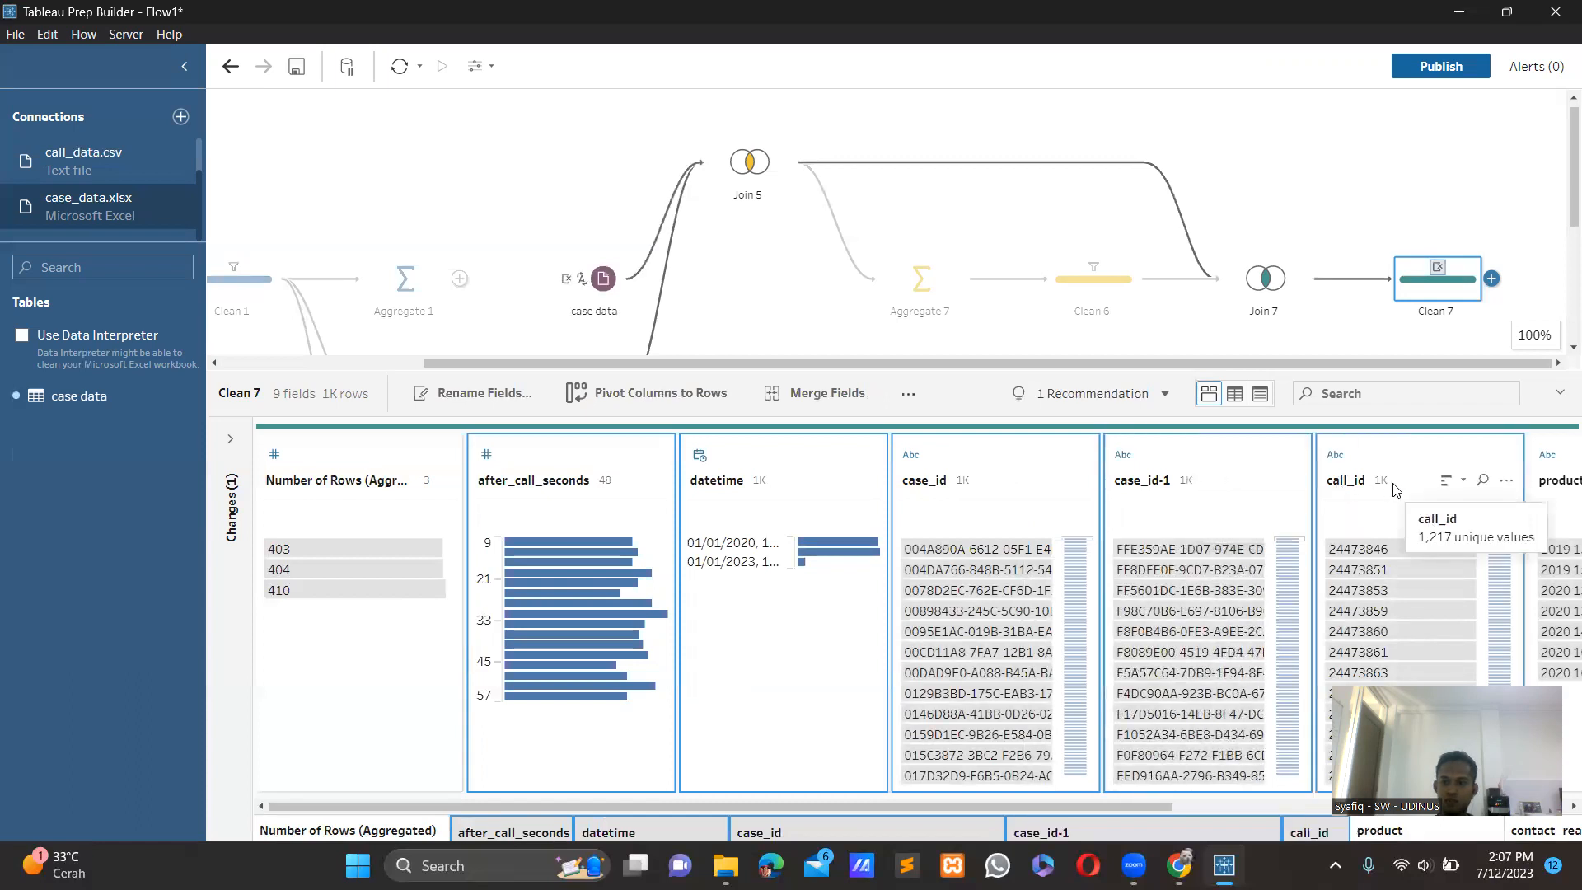
{"action": "right_click", "coordinate": [1394, 490]}
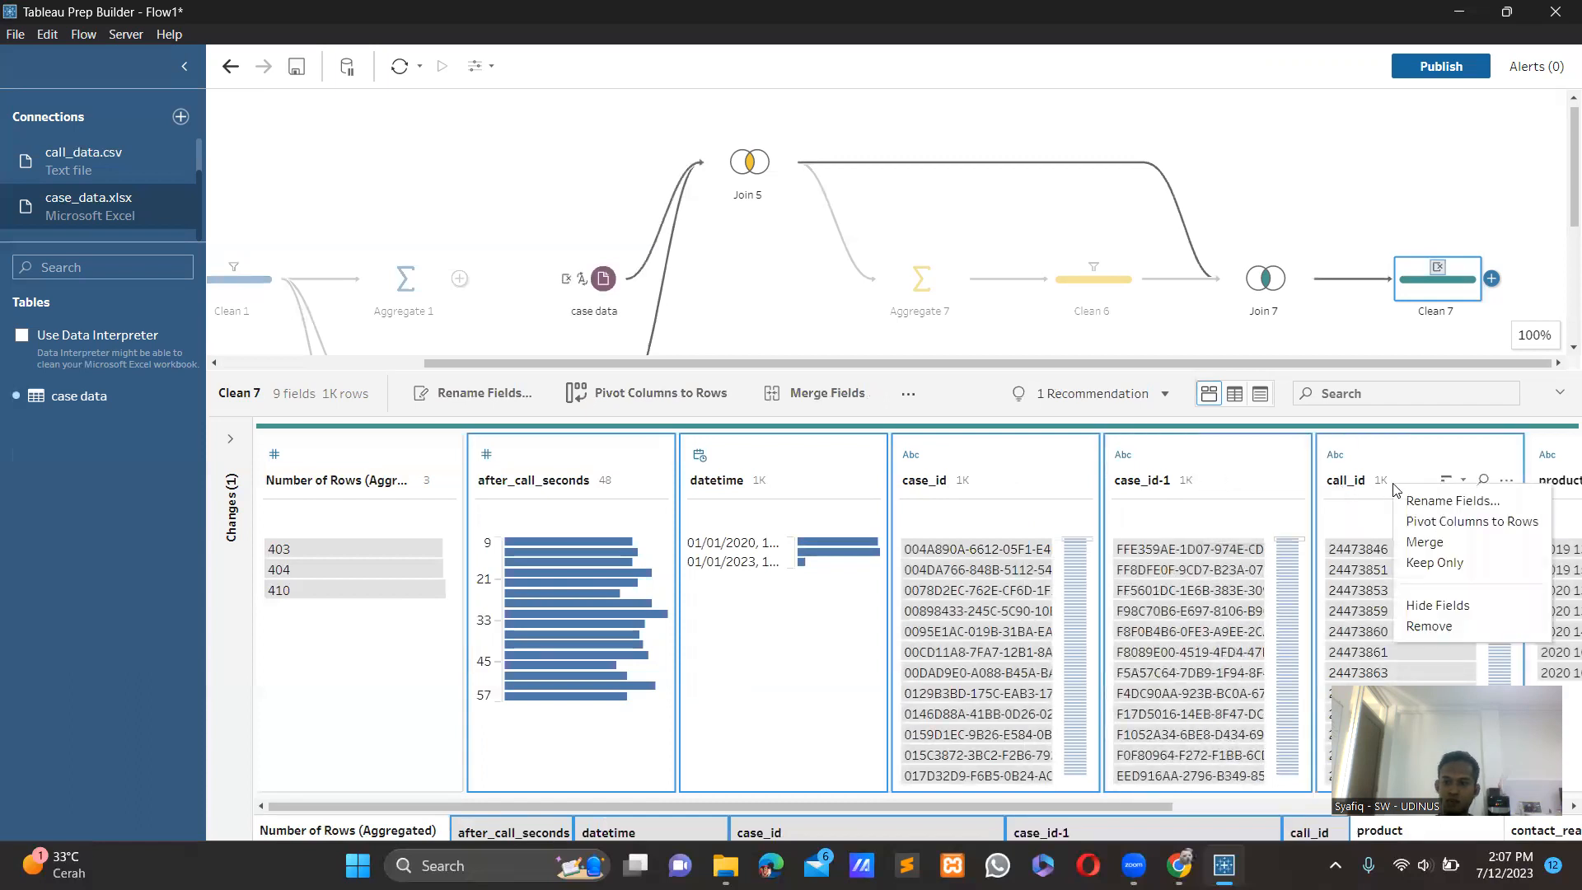
{"action": "left_click", "coordinate": [1457, 628]}
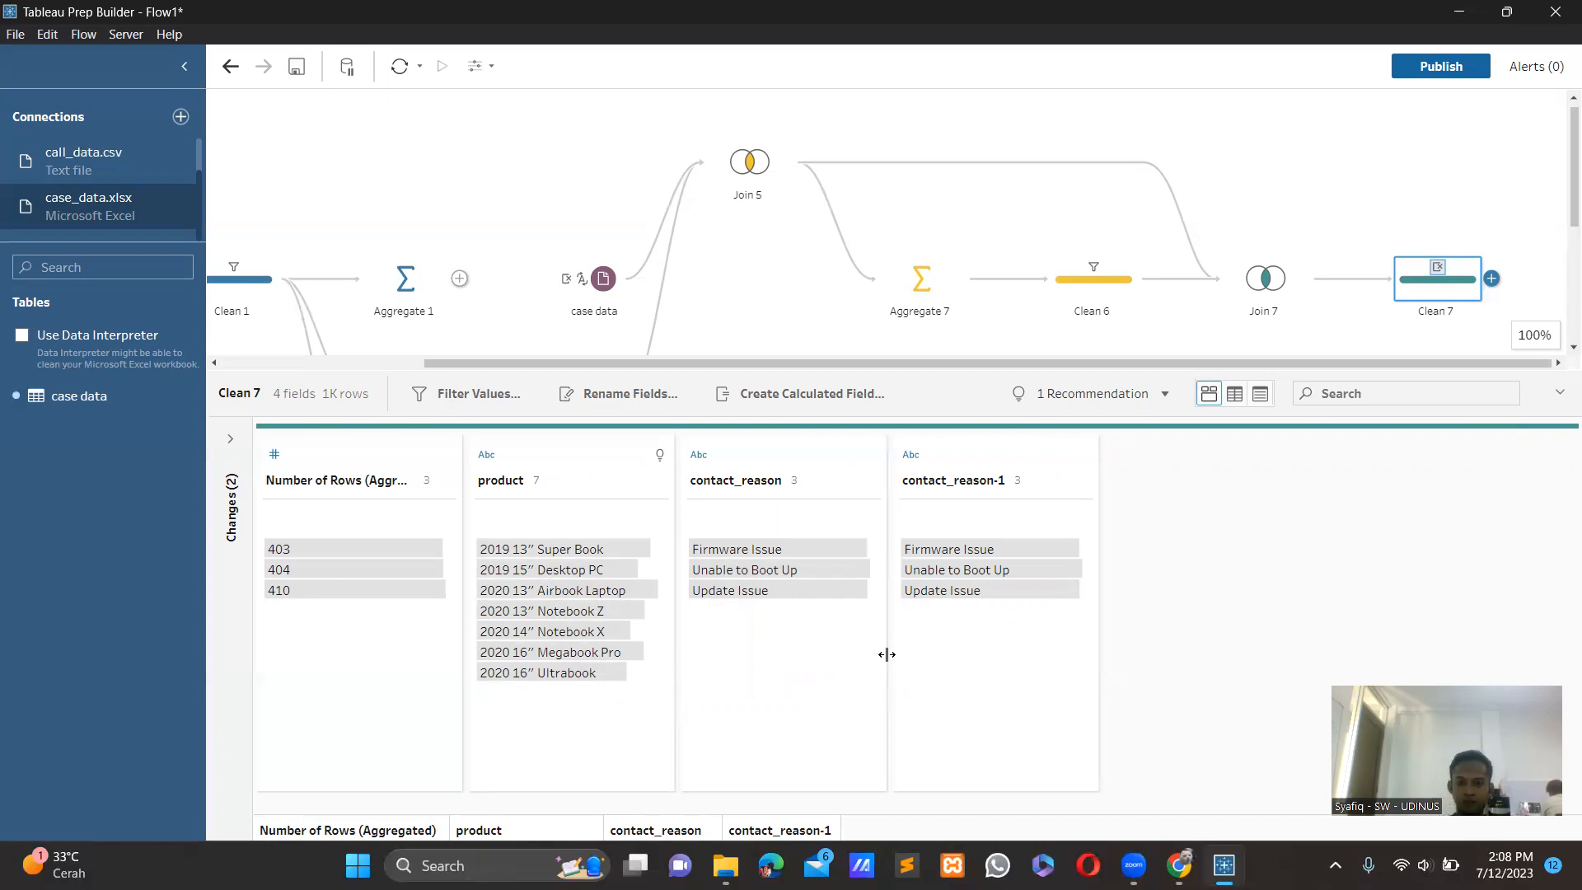
Switch to the full-screen presentation in Chrome and advance to the Kesimpulan slide to review the conclusions.
{"action": "key", "text": "alt+Tab"}
{"action": "key", "text": "alt+Tab"}
{"action": "key", "text": "alt+Tab"}
{"action": "key", "text": "alt+Tab"}
{"action": "key", "text": "alt+Tab"}
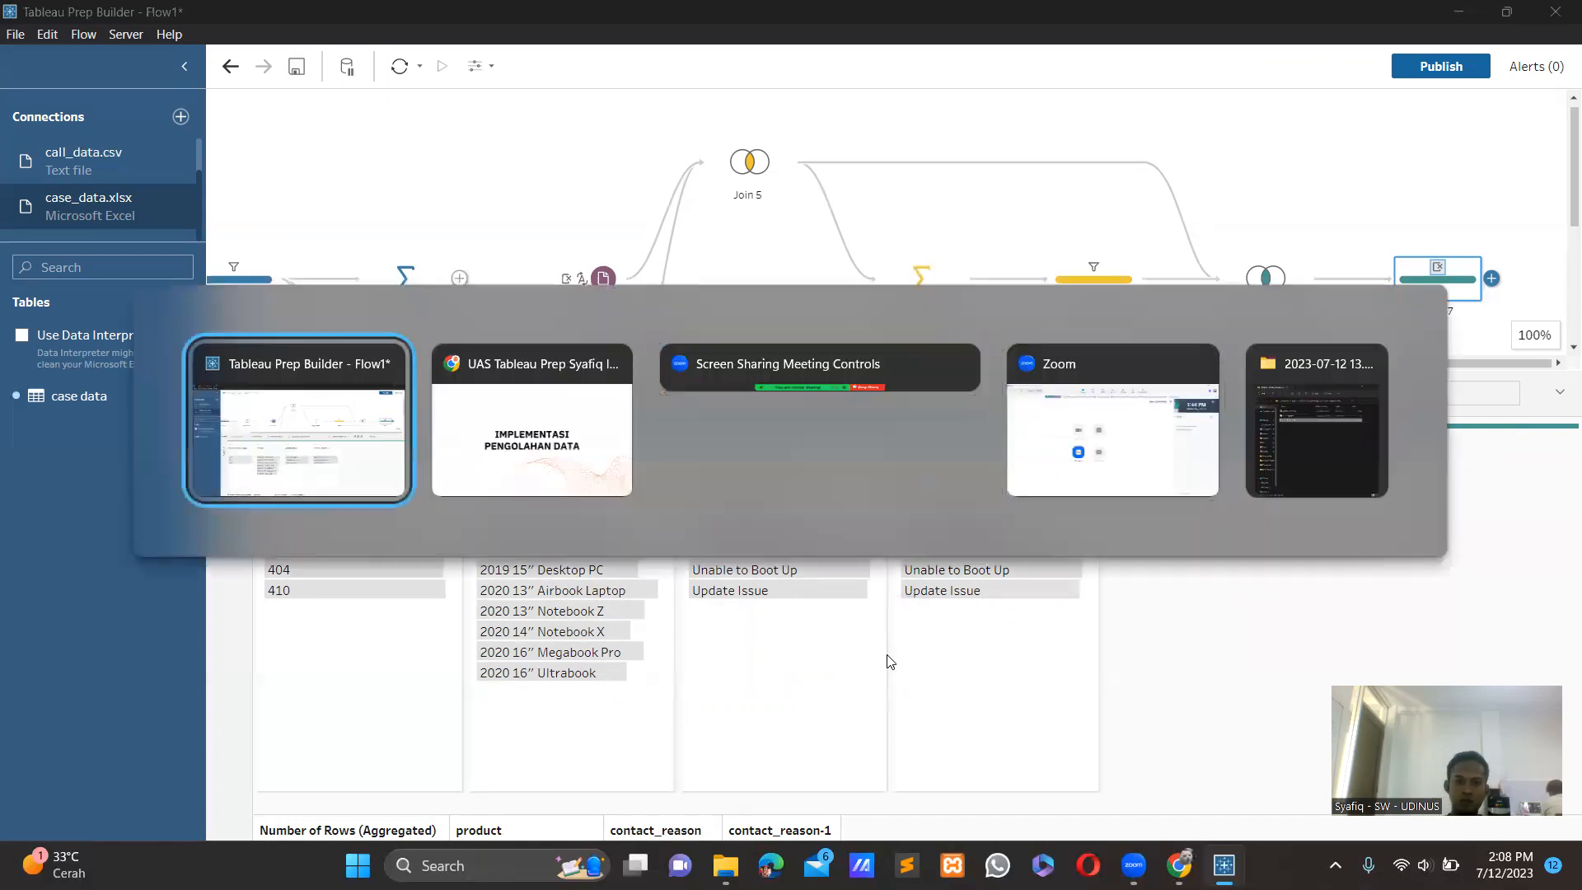
{"action": "key", "text": "alt+Tab"}
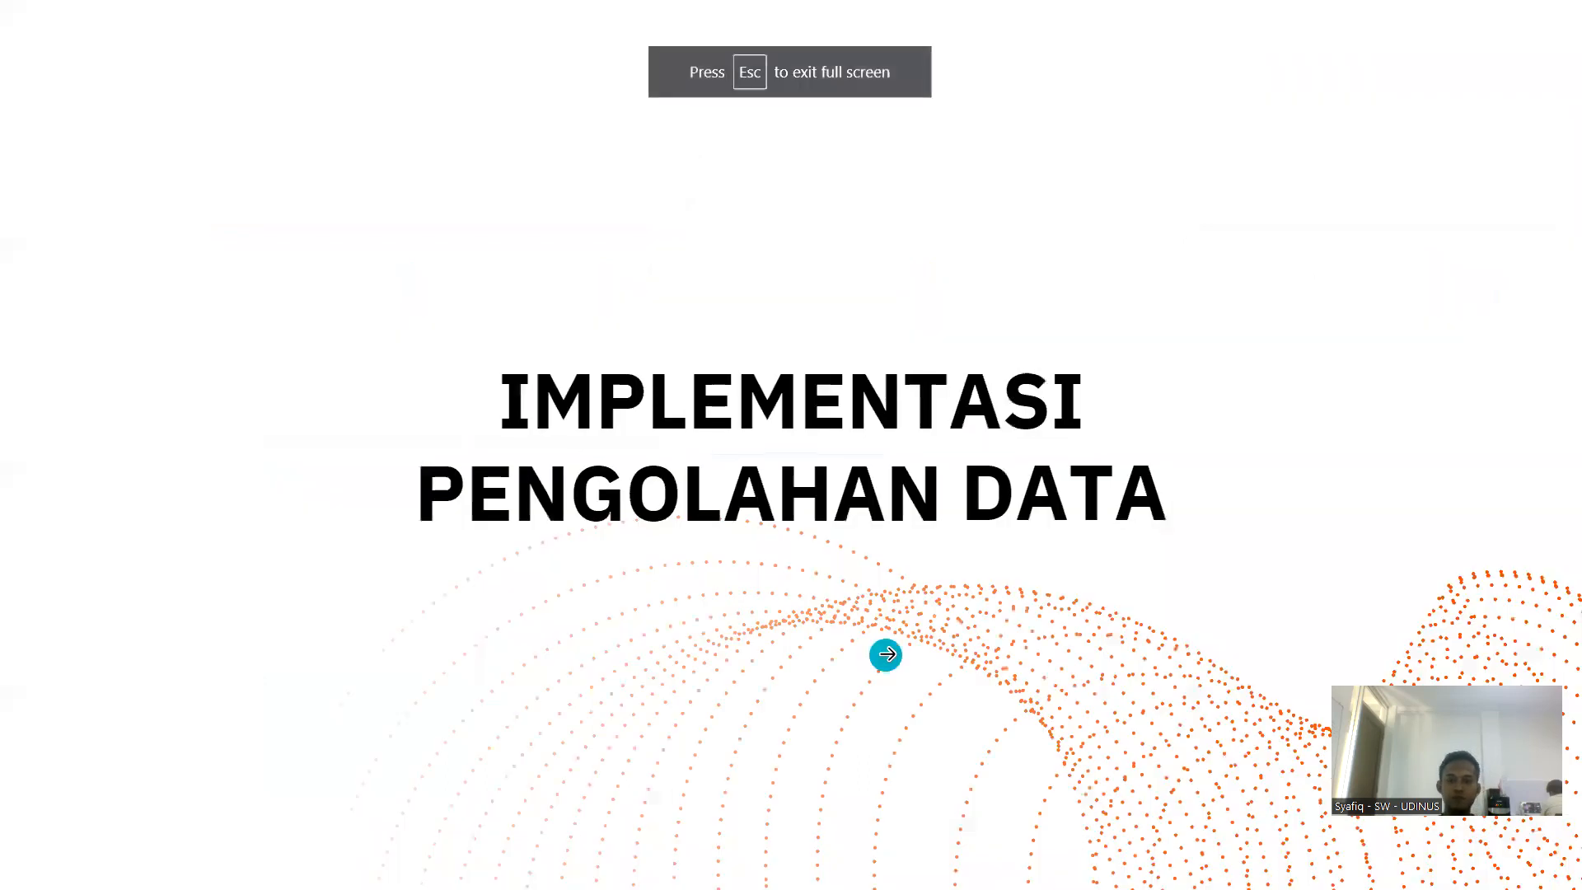
{"action": "left_click", "coordinate": [886, 656]}
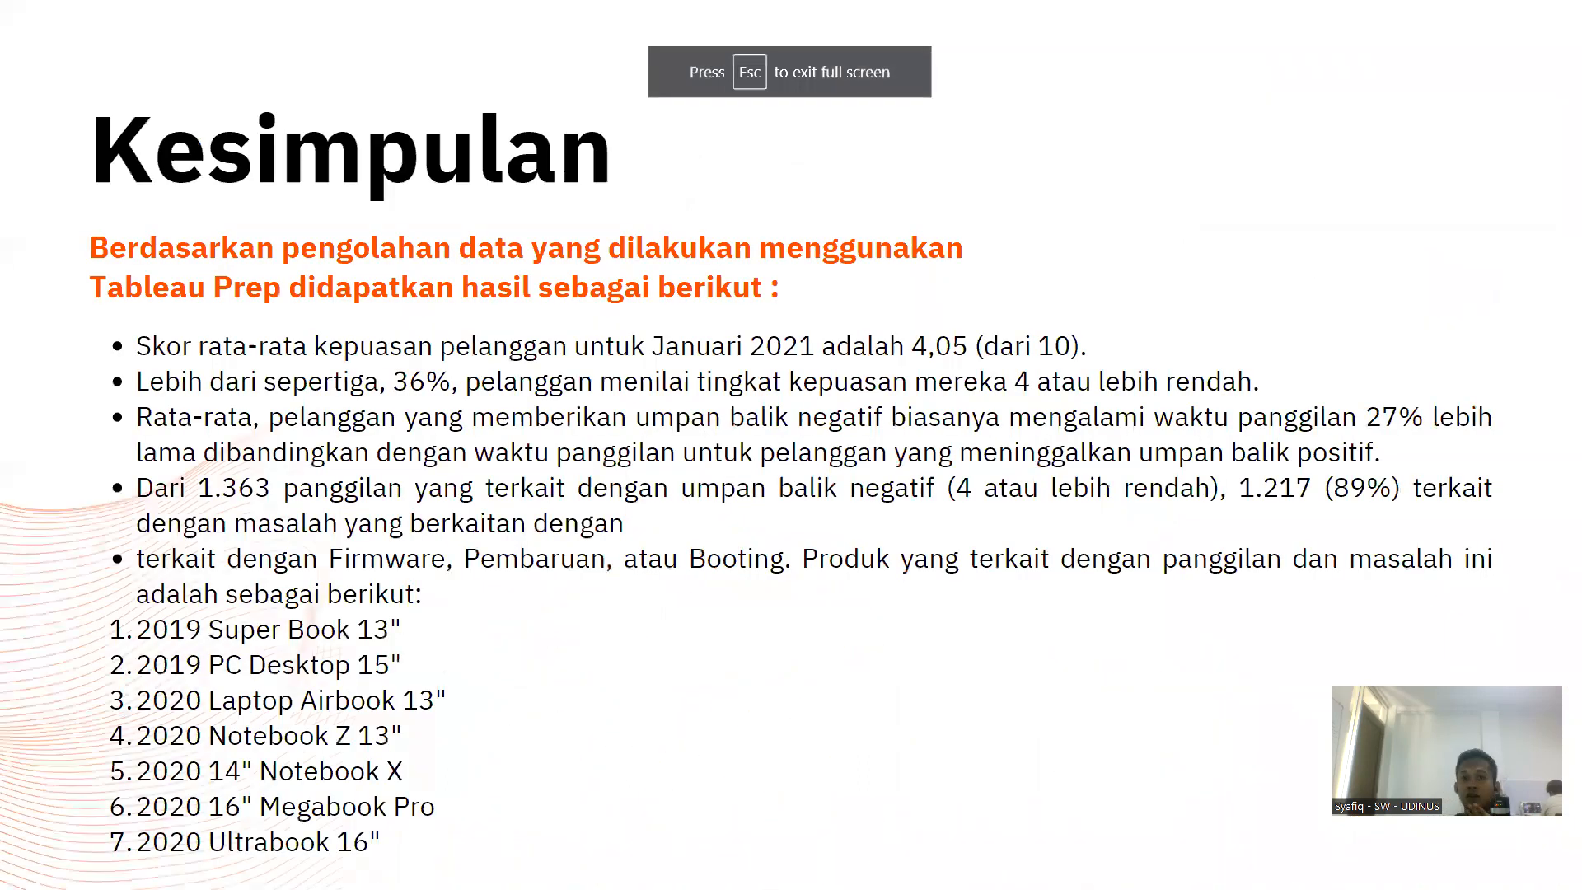